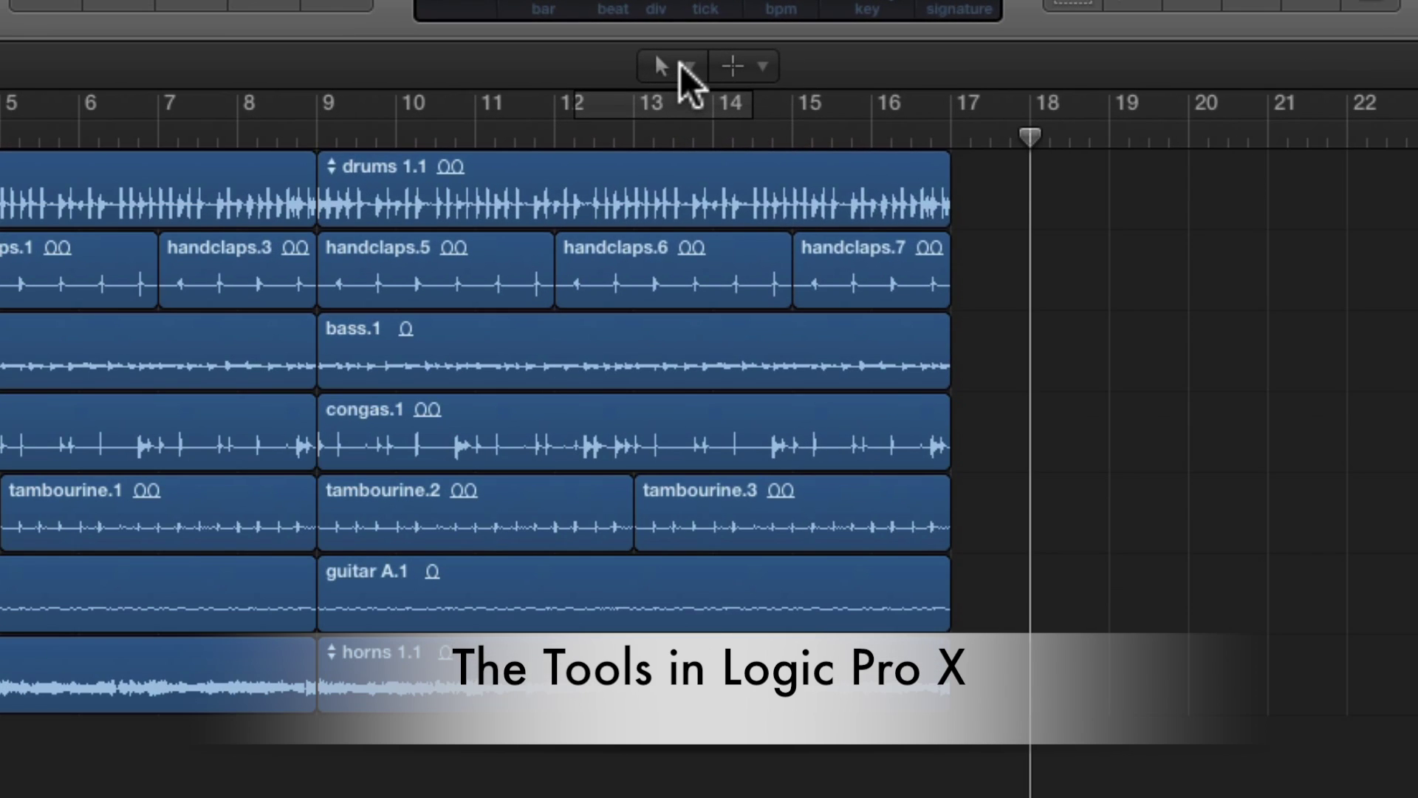
Set Marquee as the secondary editing tool, keeping the Pointer as the primary tool
{"action": "left_click", "coordinate": [697, 90]}
{"action": "left_click", "coordinate": [769, 107]}
{"action": "left_click", "coordinate": [737, 65]}
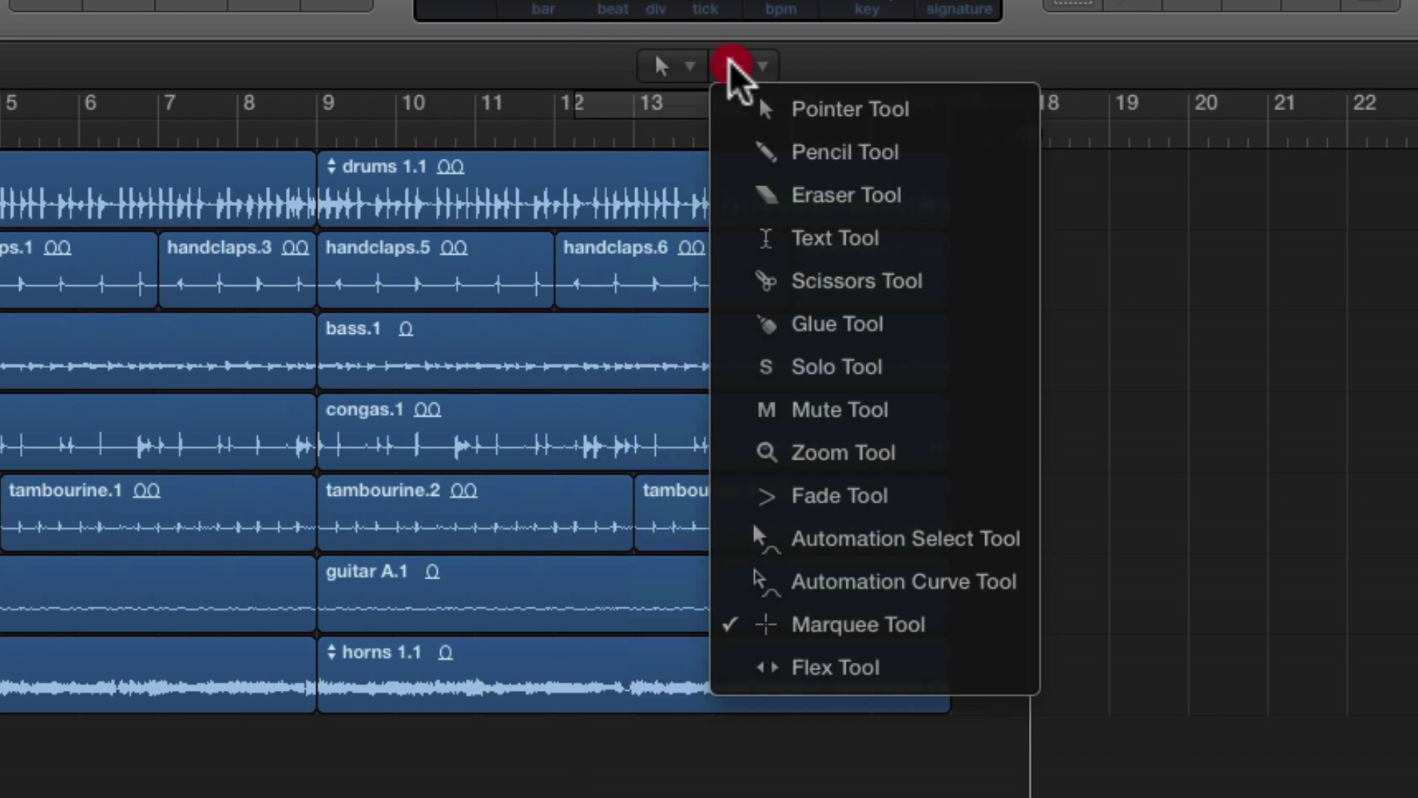
{"action": "left_click", "coordinate": [883, 632]}
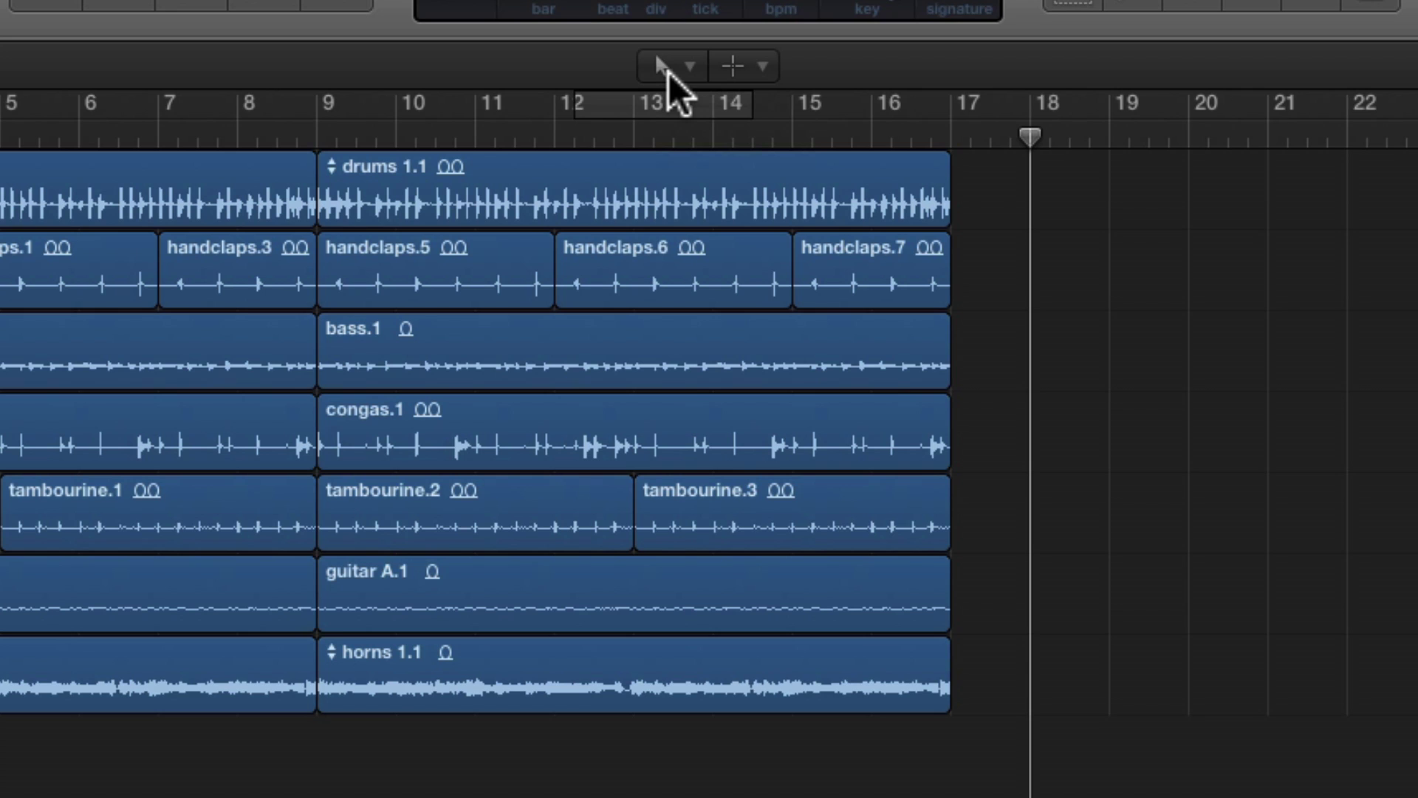
{"action": "left_click_drag", "start_coordinate": [665, 67], "coordinate": [1222, 721]}
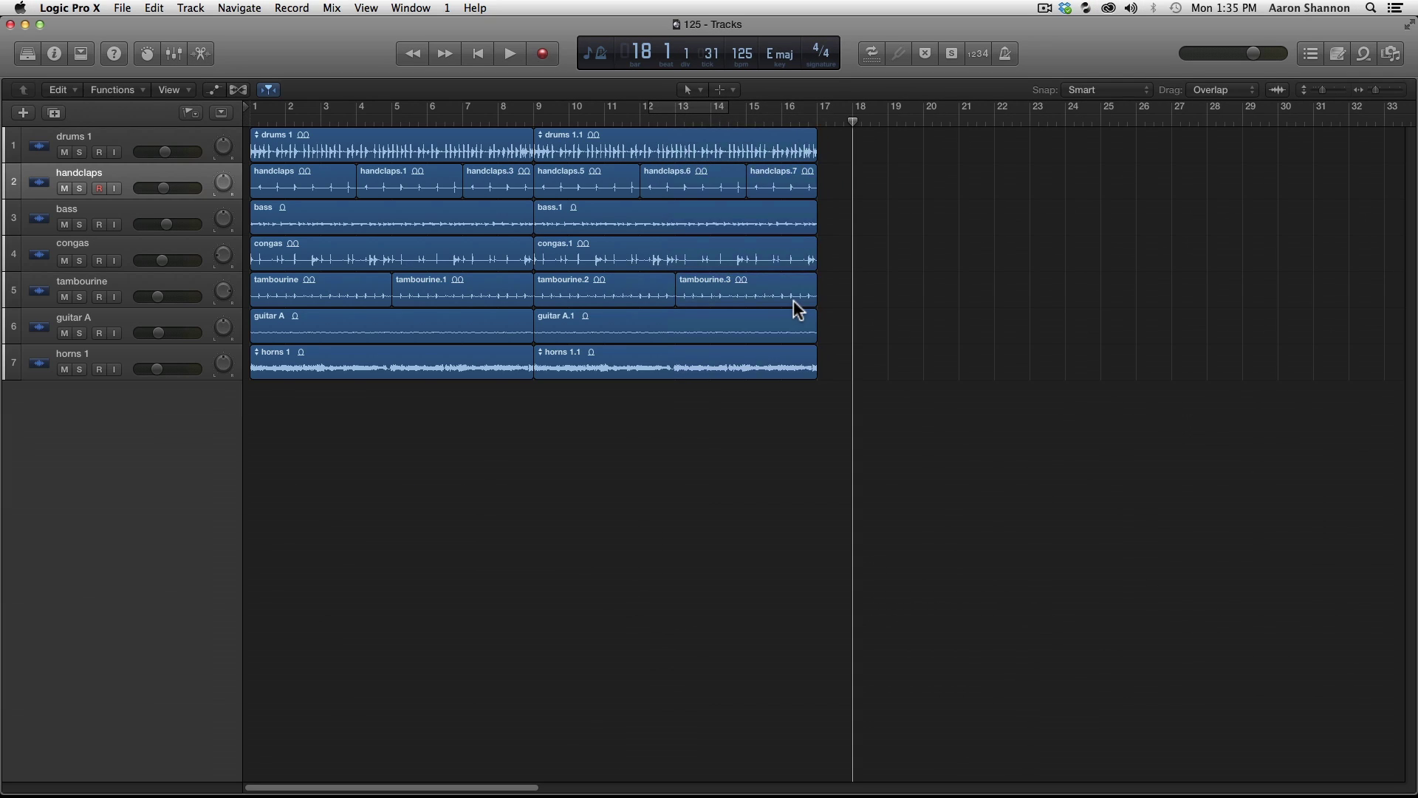
Bring up the Tool menu at the pointer with T and dismiss it without changing tools
{"action": "key", "text": "t"}
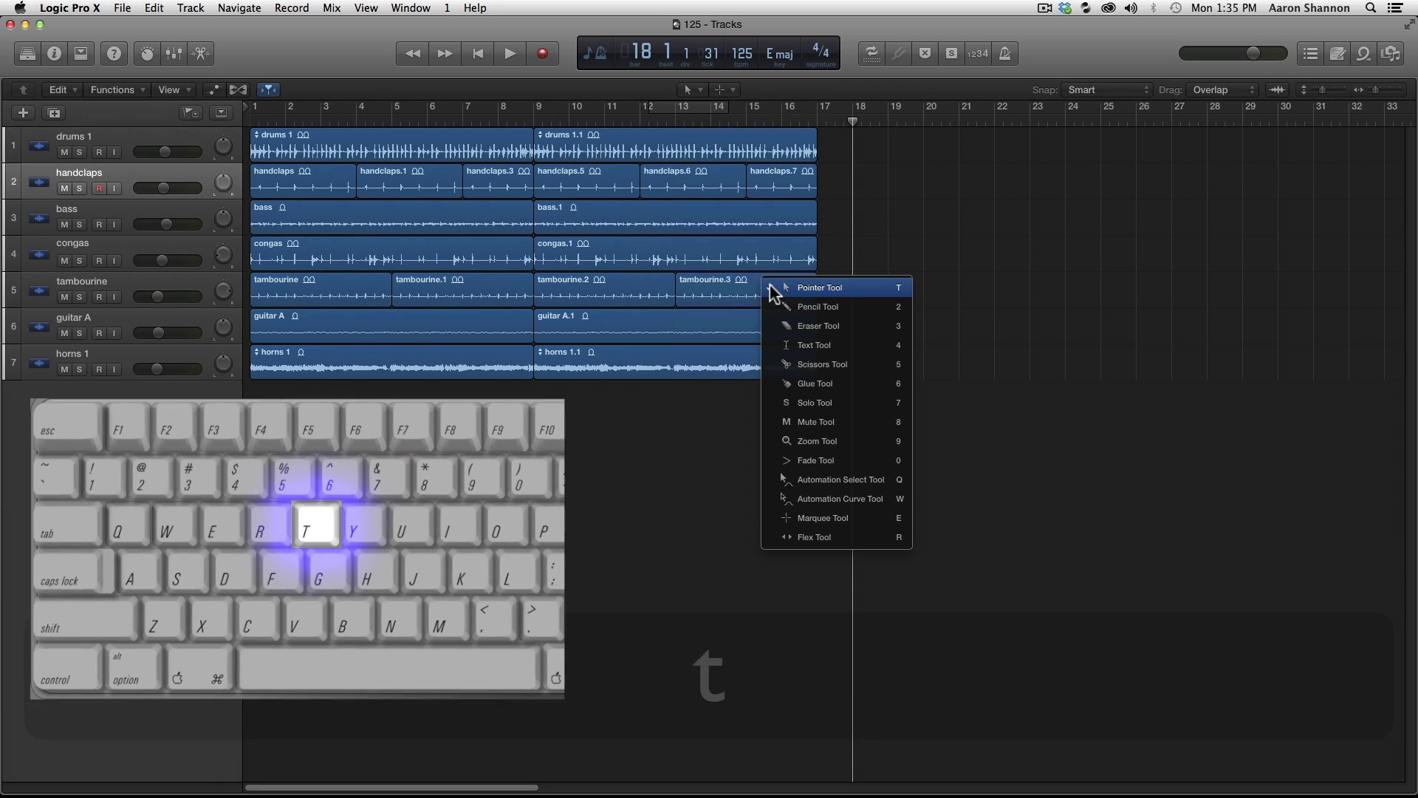
{"action": "left_click", "coordinate": [905, 211]}
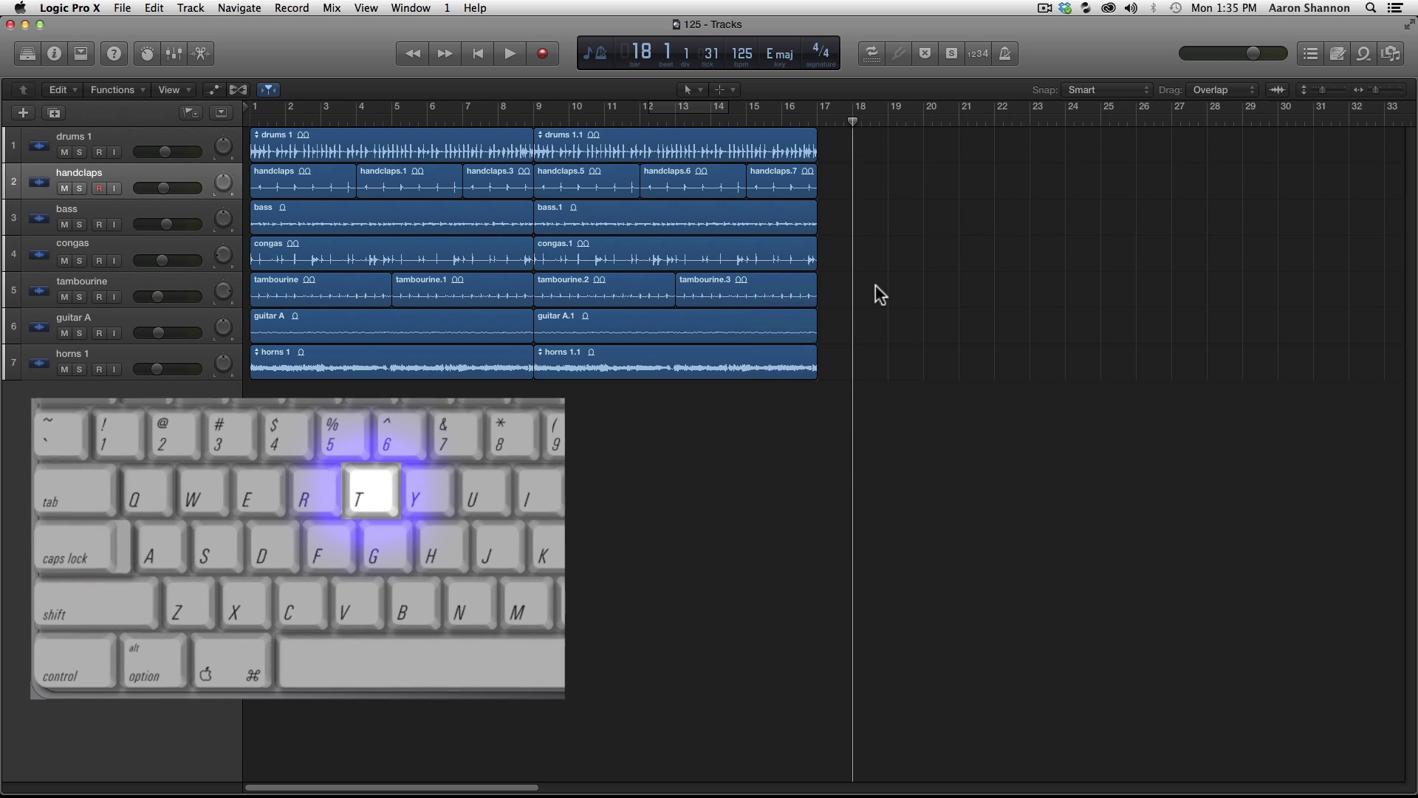
{"action": "key", "text": "t"}
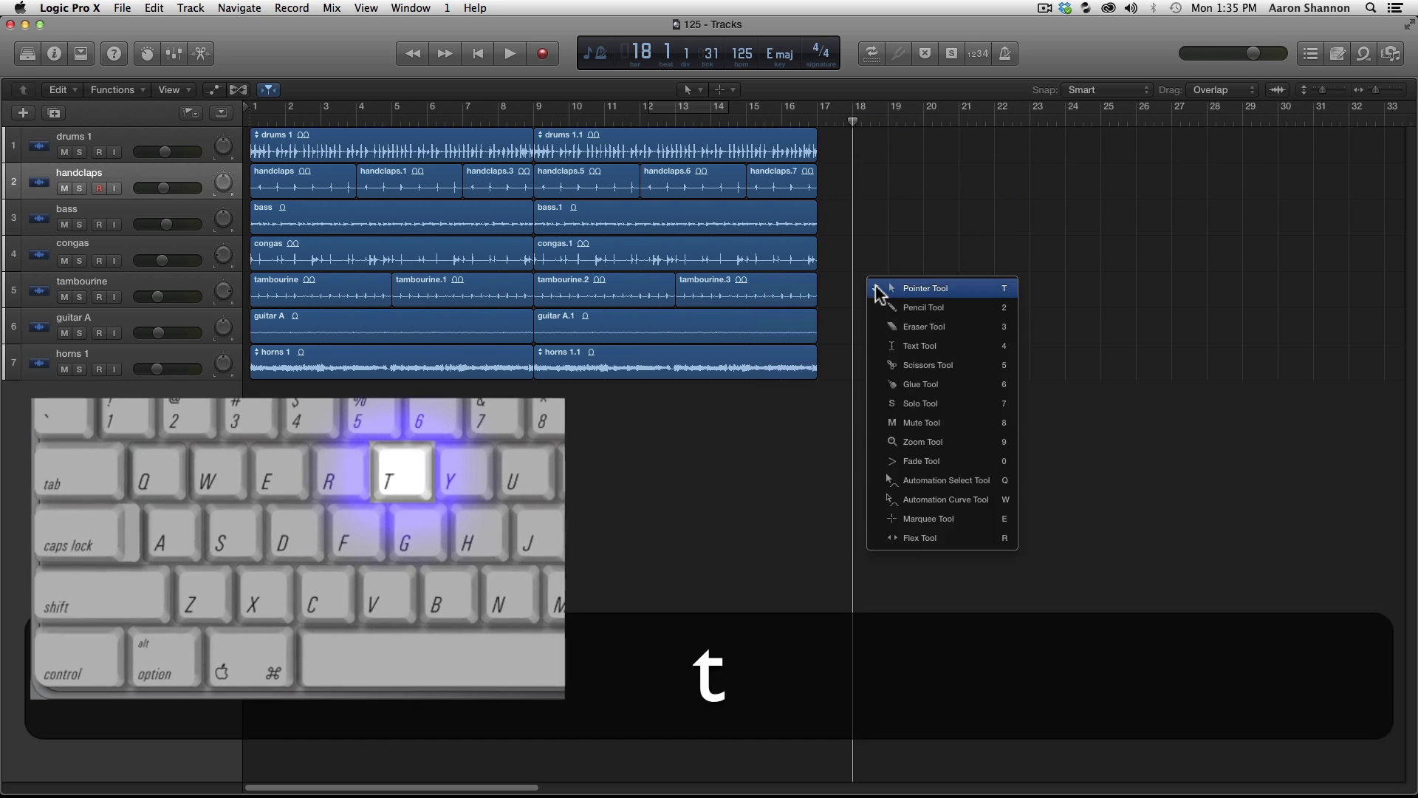
{"action": "key", "text": "t"}
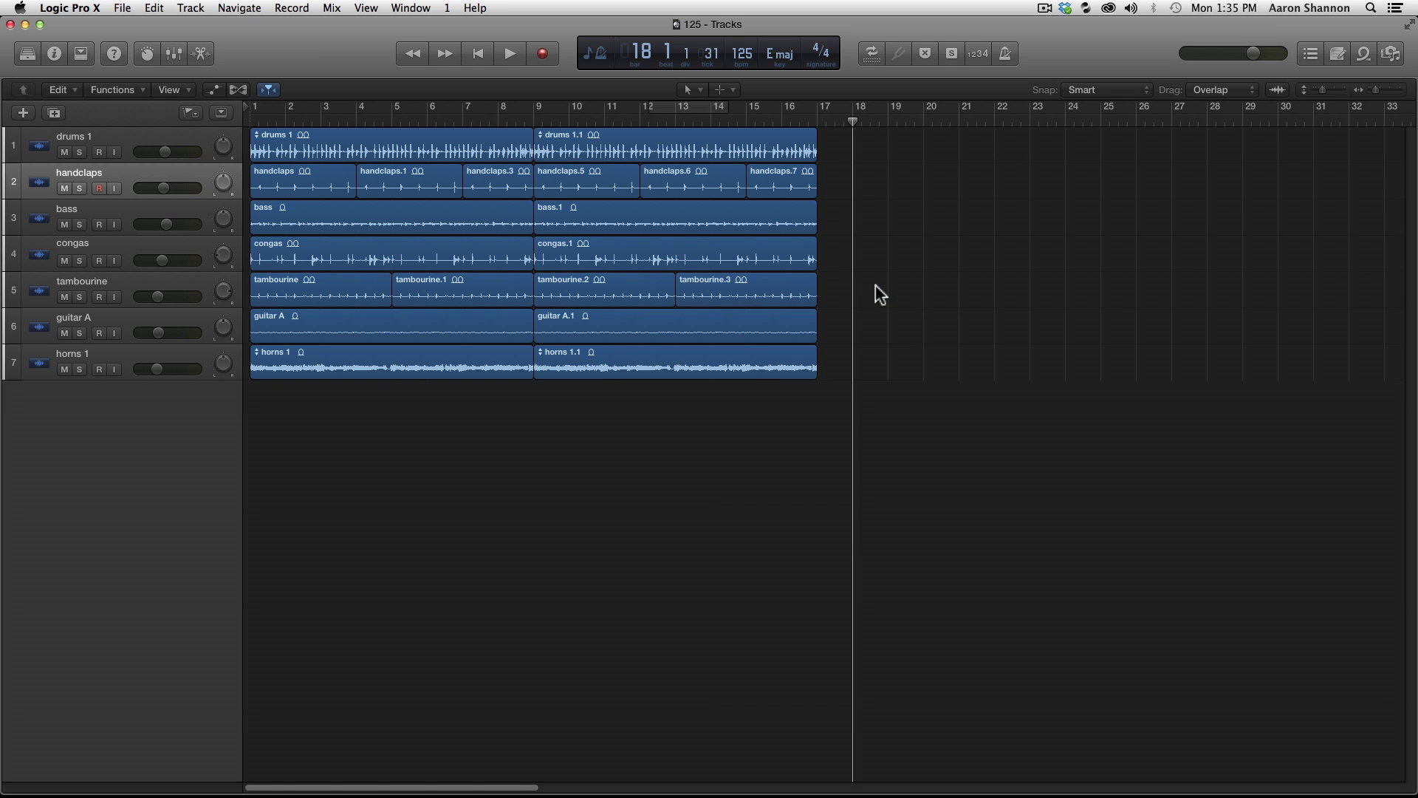
Try the Pencil, Eraser and Scissors tools using the T Tool menu shortcuts 2, 3 and 5
{"action": "key", "text": "t"}
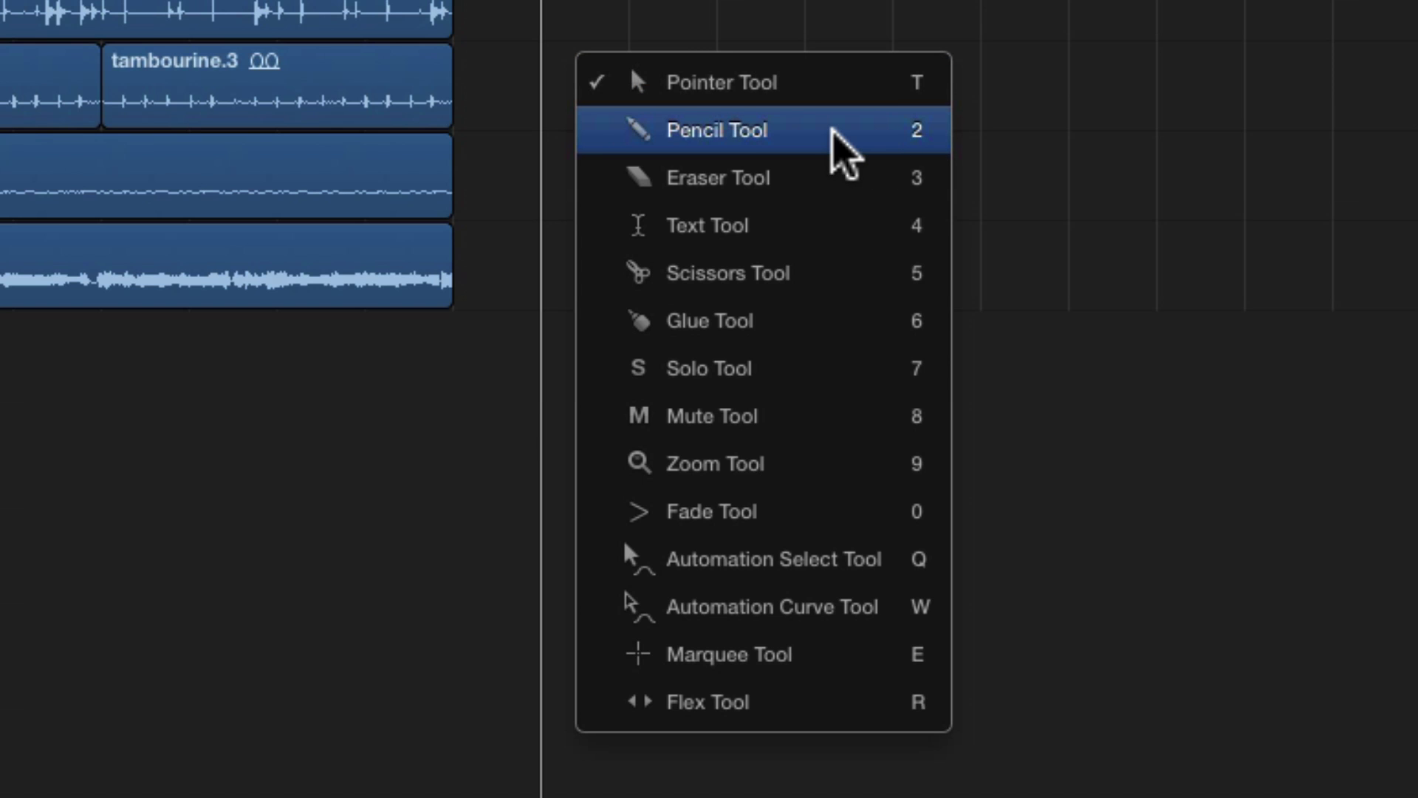
{"action": "key", "text": "2"}
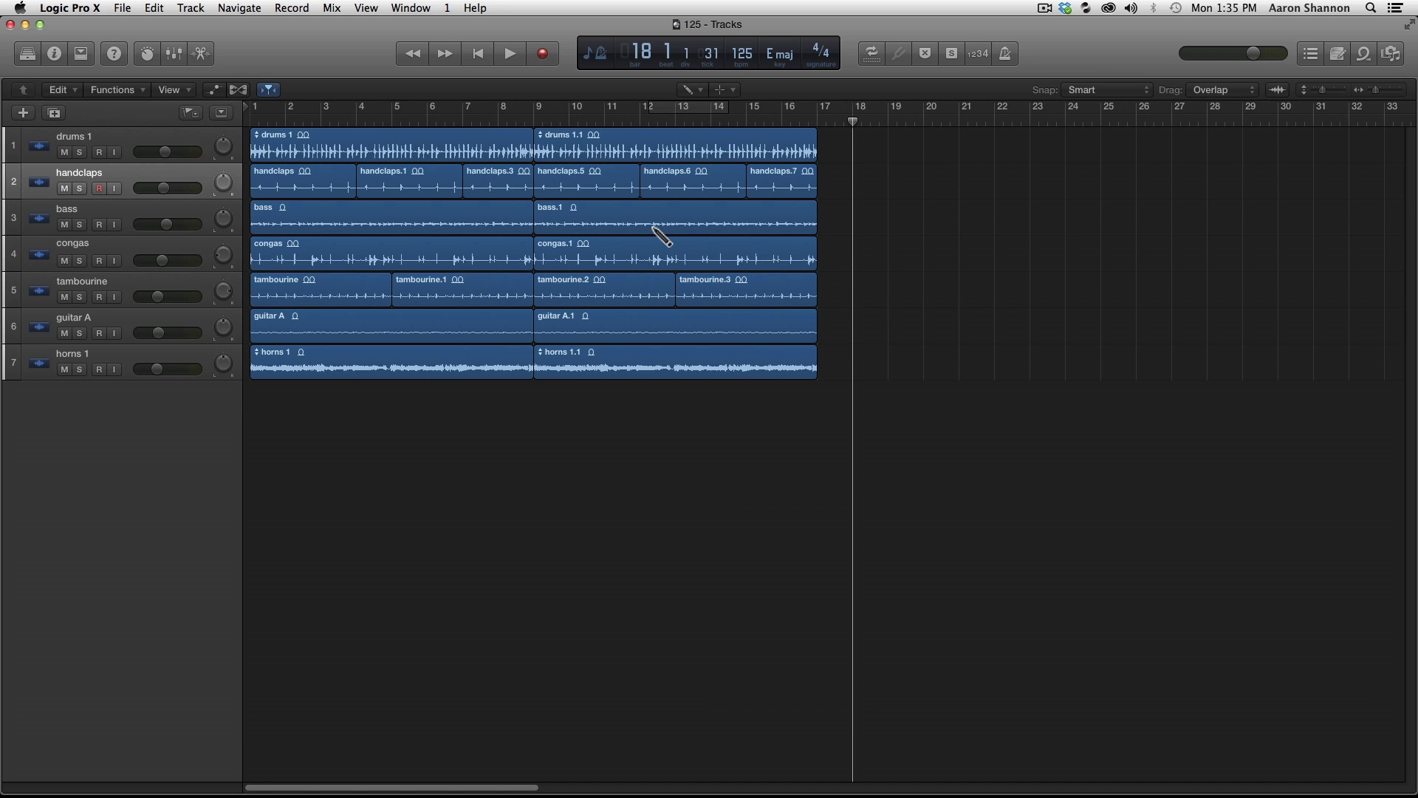
{"action": "key", "text": "t"}
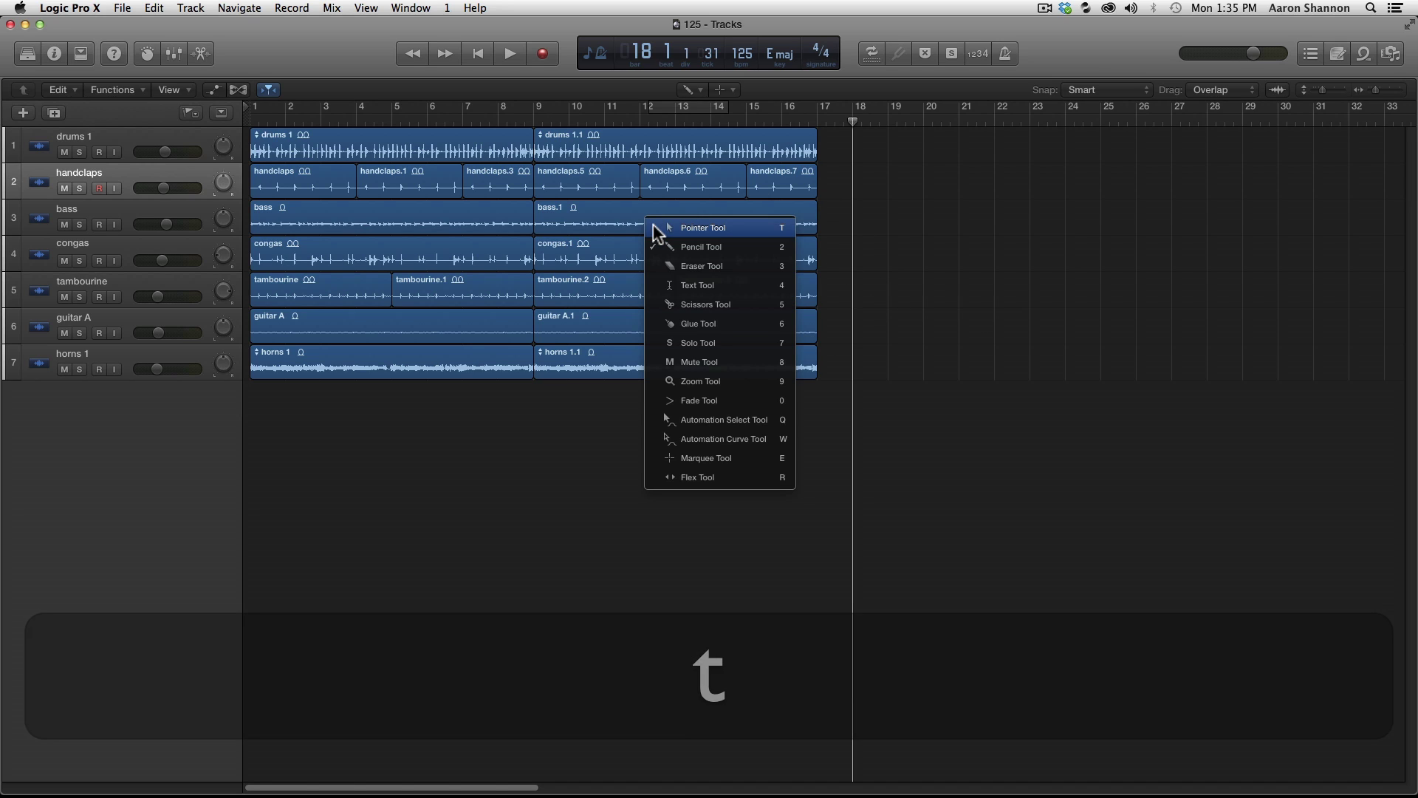
{"action": "key", "text": "3"}
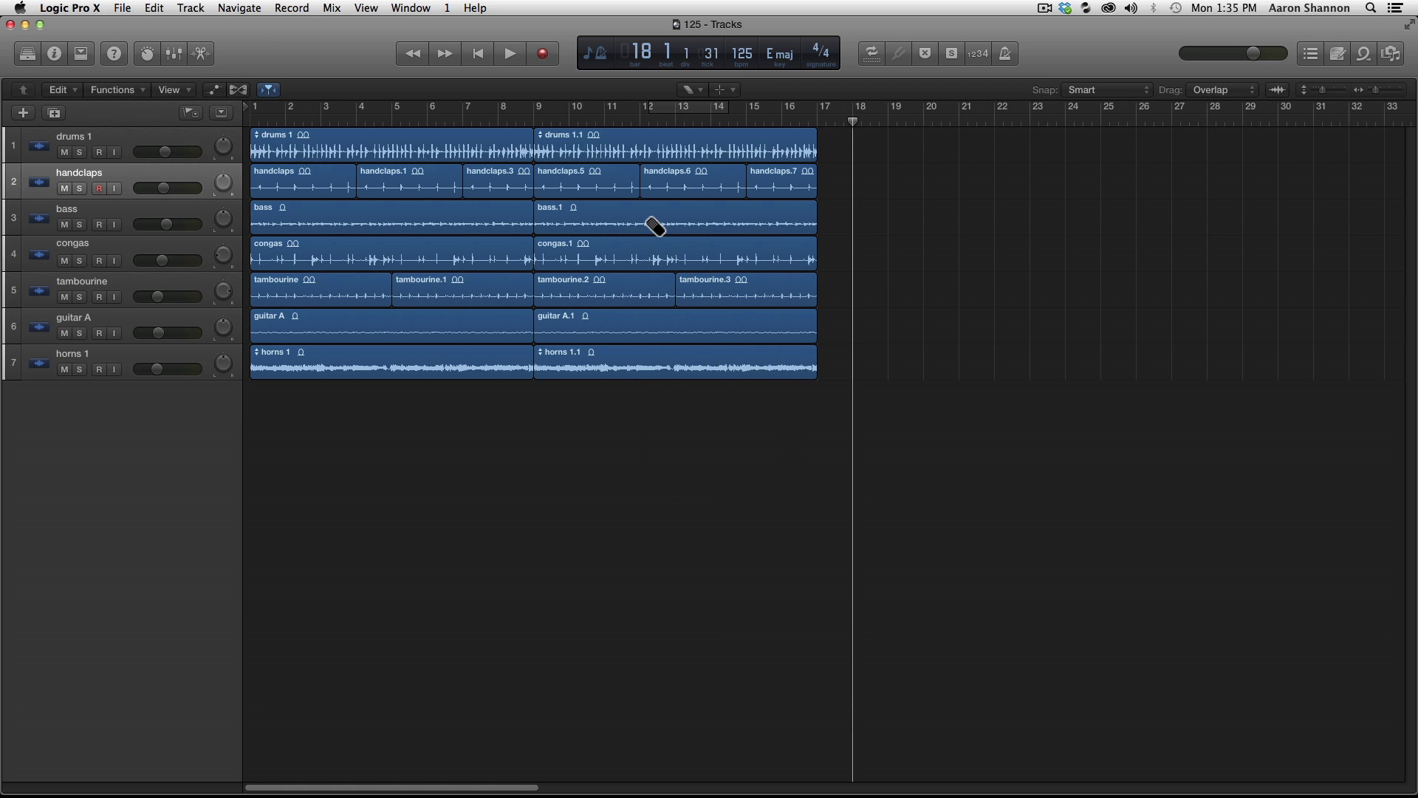
{"action": "key", "text": "t"}
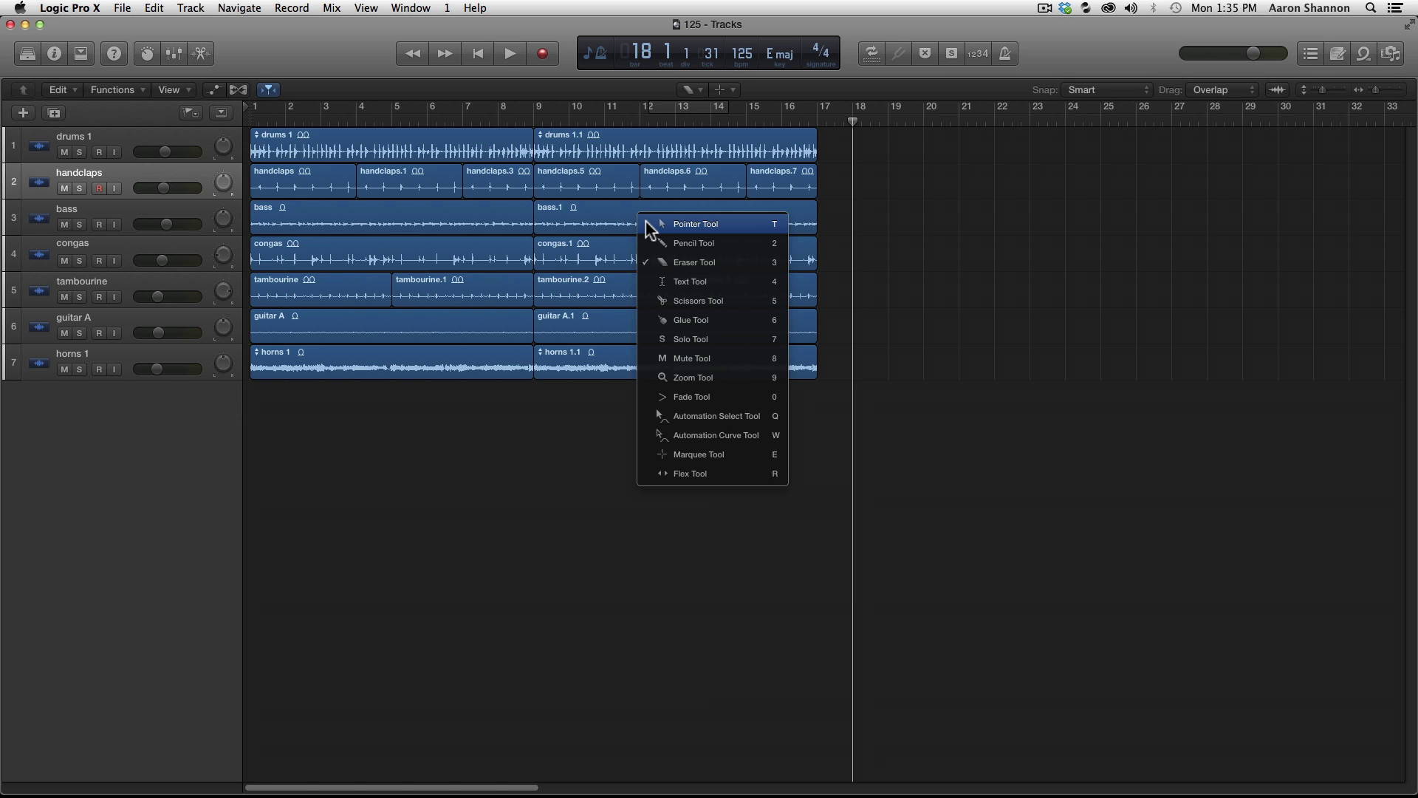
{"action": "key", "text": "5"}
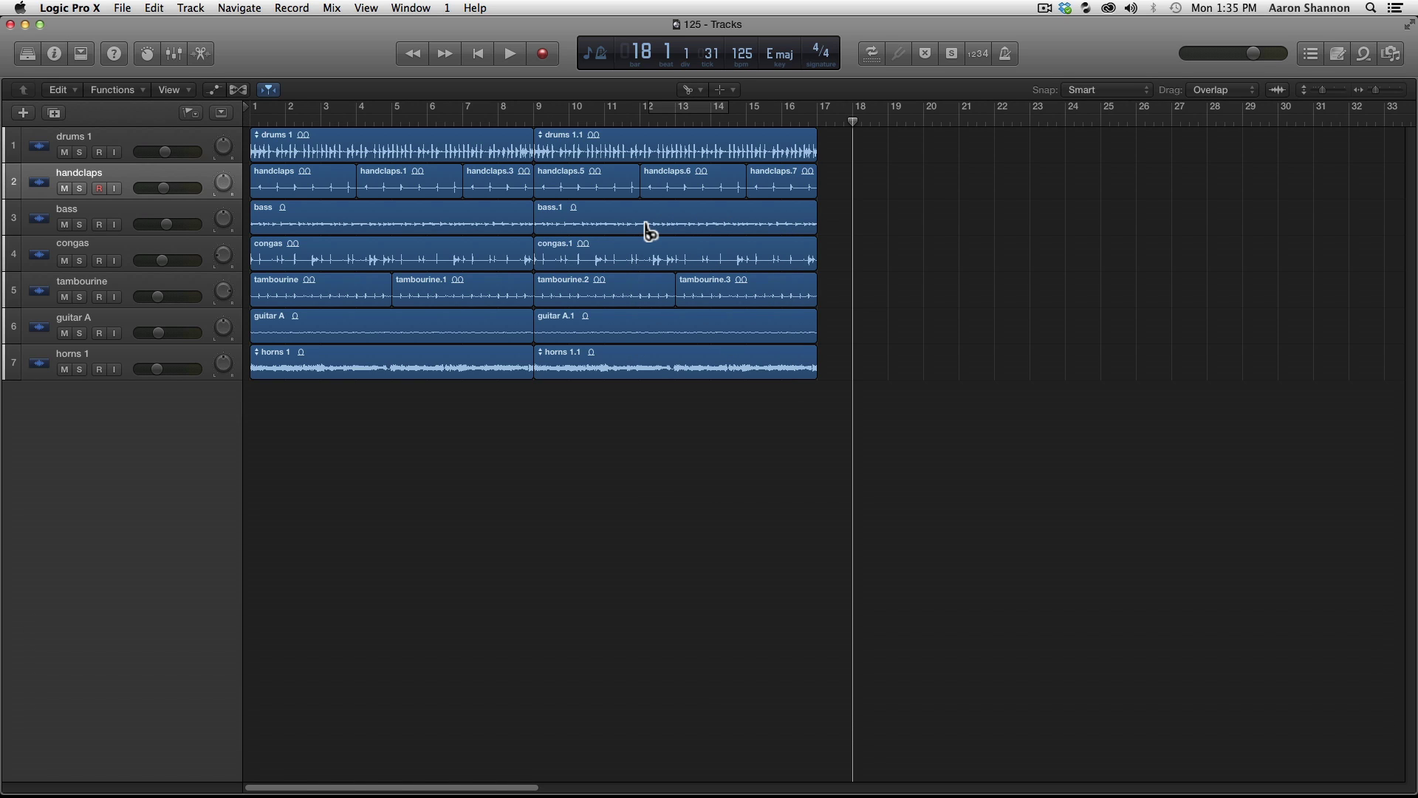
Return to the Pointer, try Scissors once more, then go back to the Pointer tool
{"action": "key", "text": "t"}
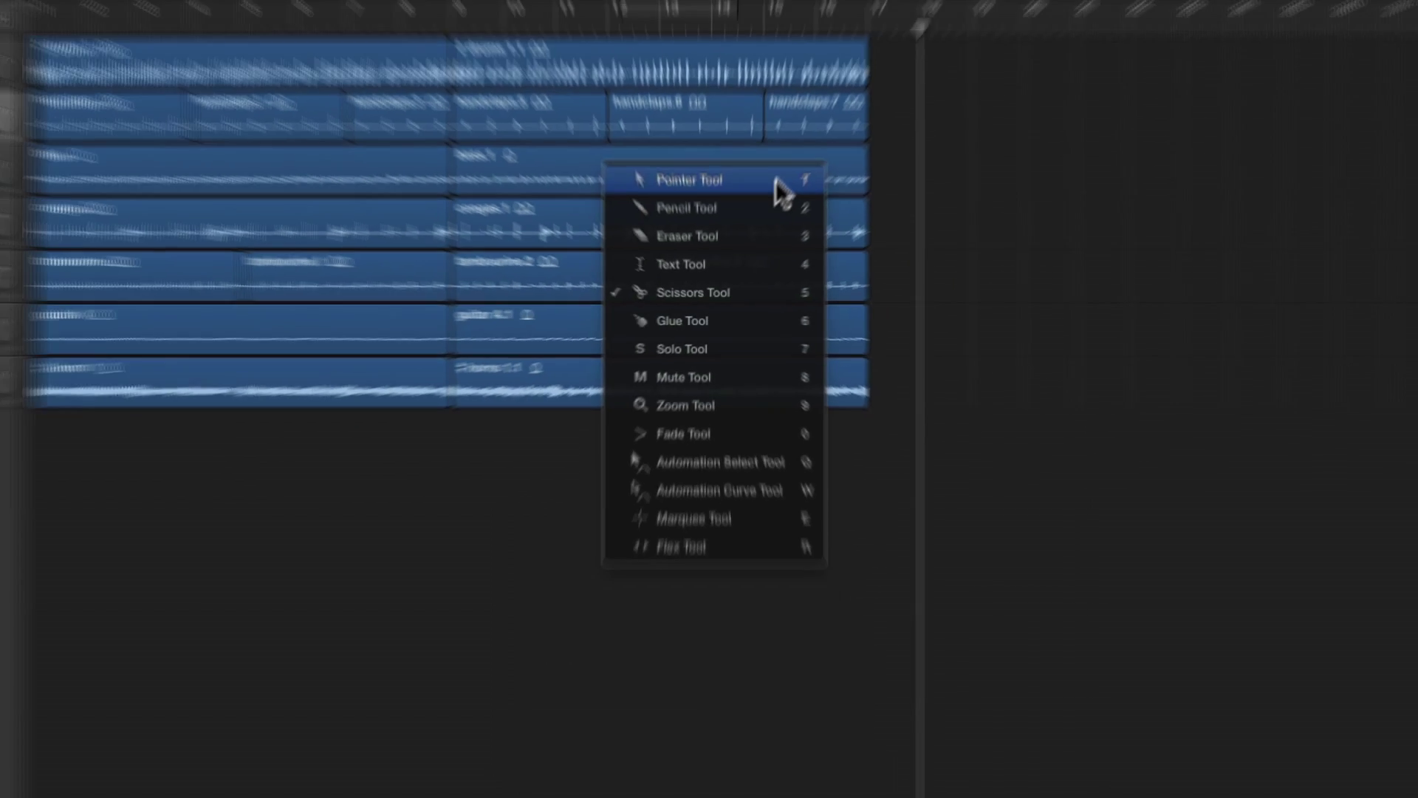
{"action": "key", "text": "t"}
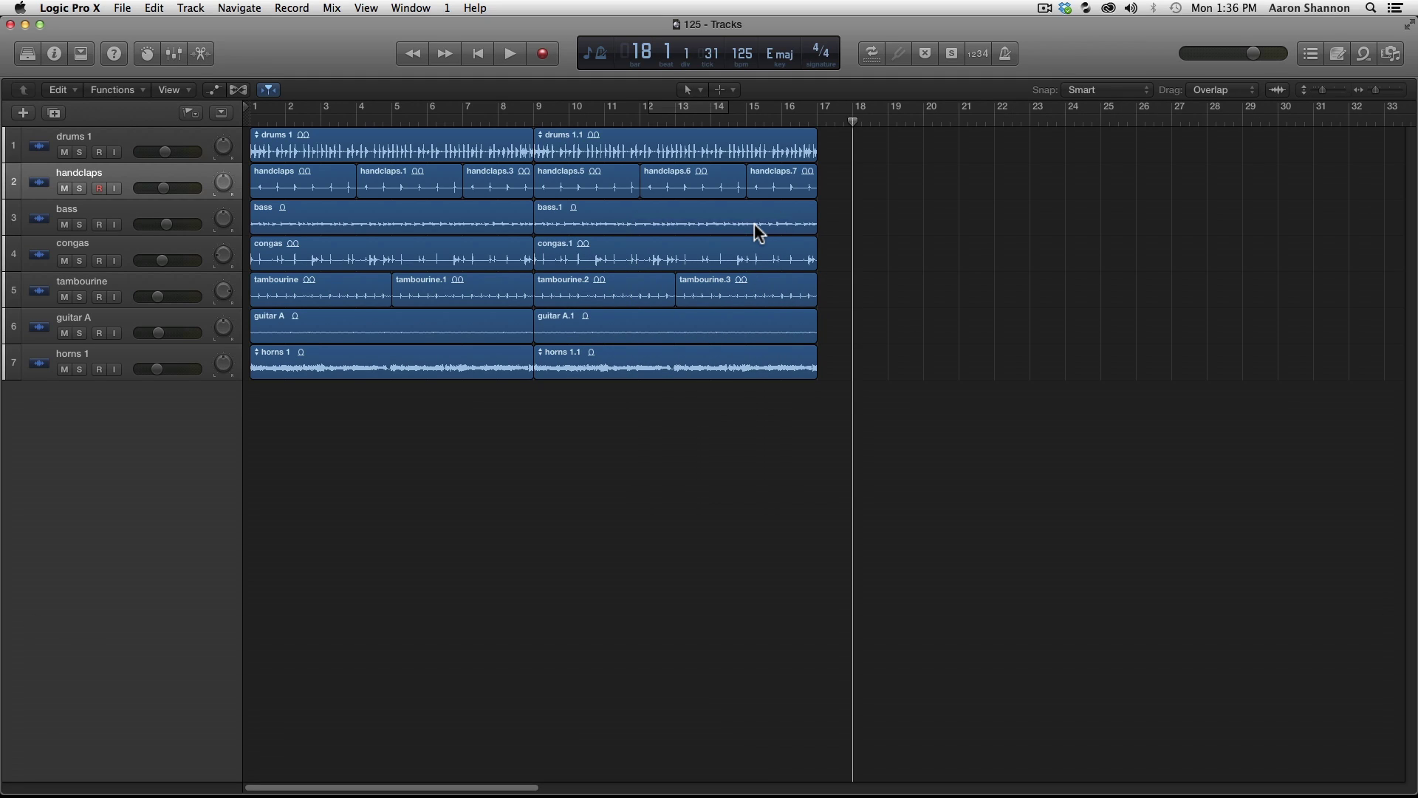
{"action": "key", "text": "t"}
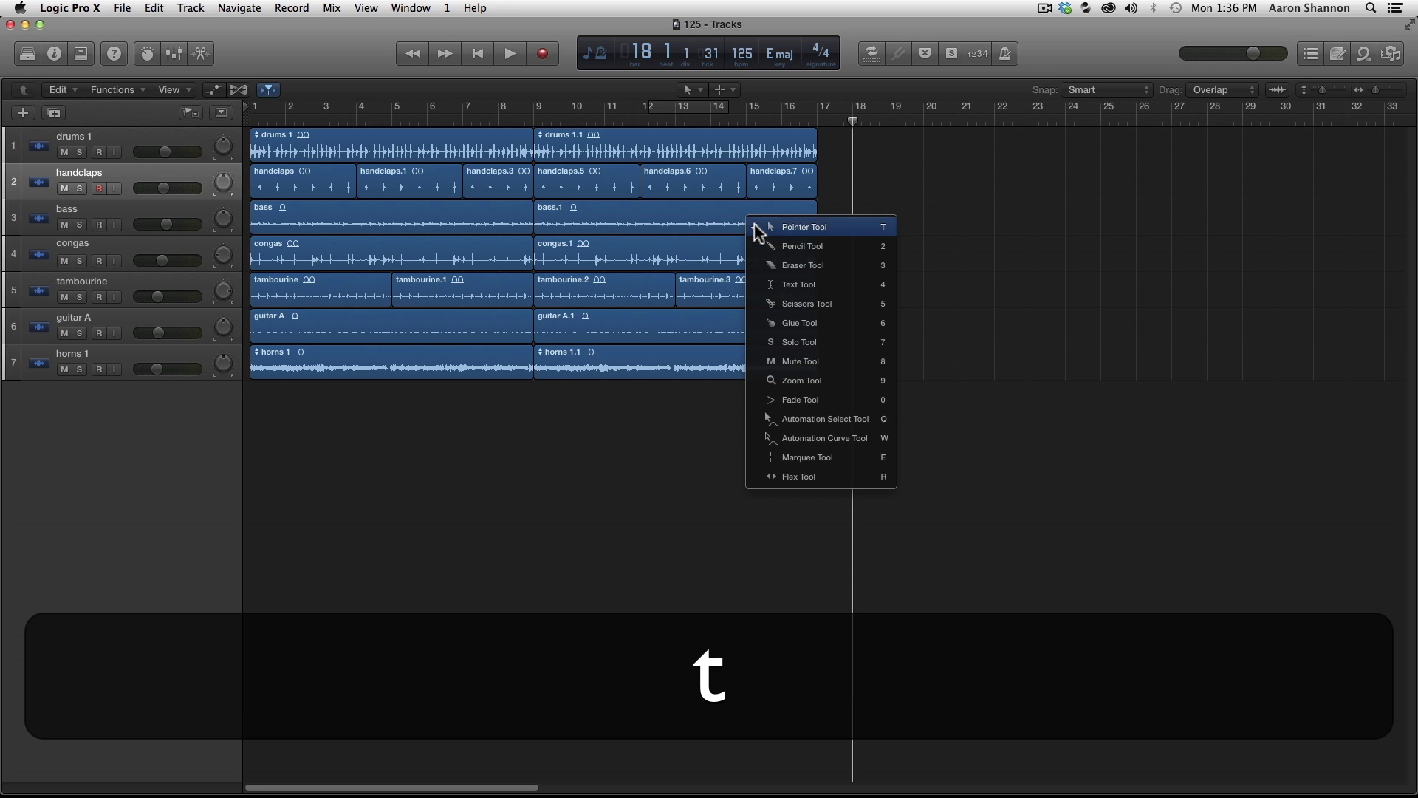
{"action": "key", "text": "5"}
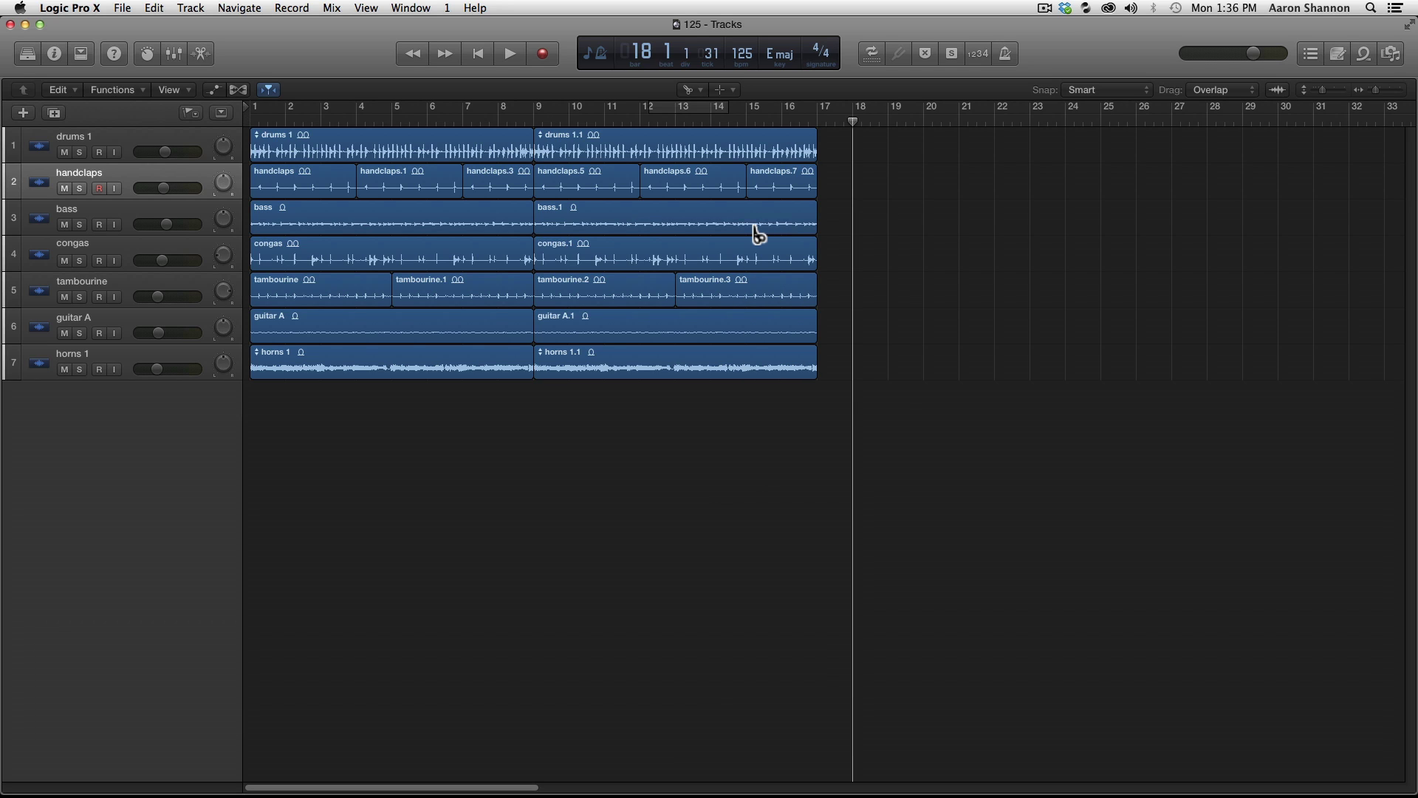
{"action": "key", "text": "t"}
{"action": "key", "text": "t"}
{"action": "key", "text": "t"}
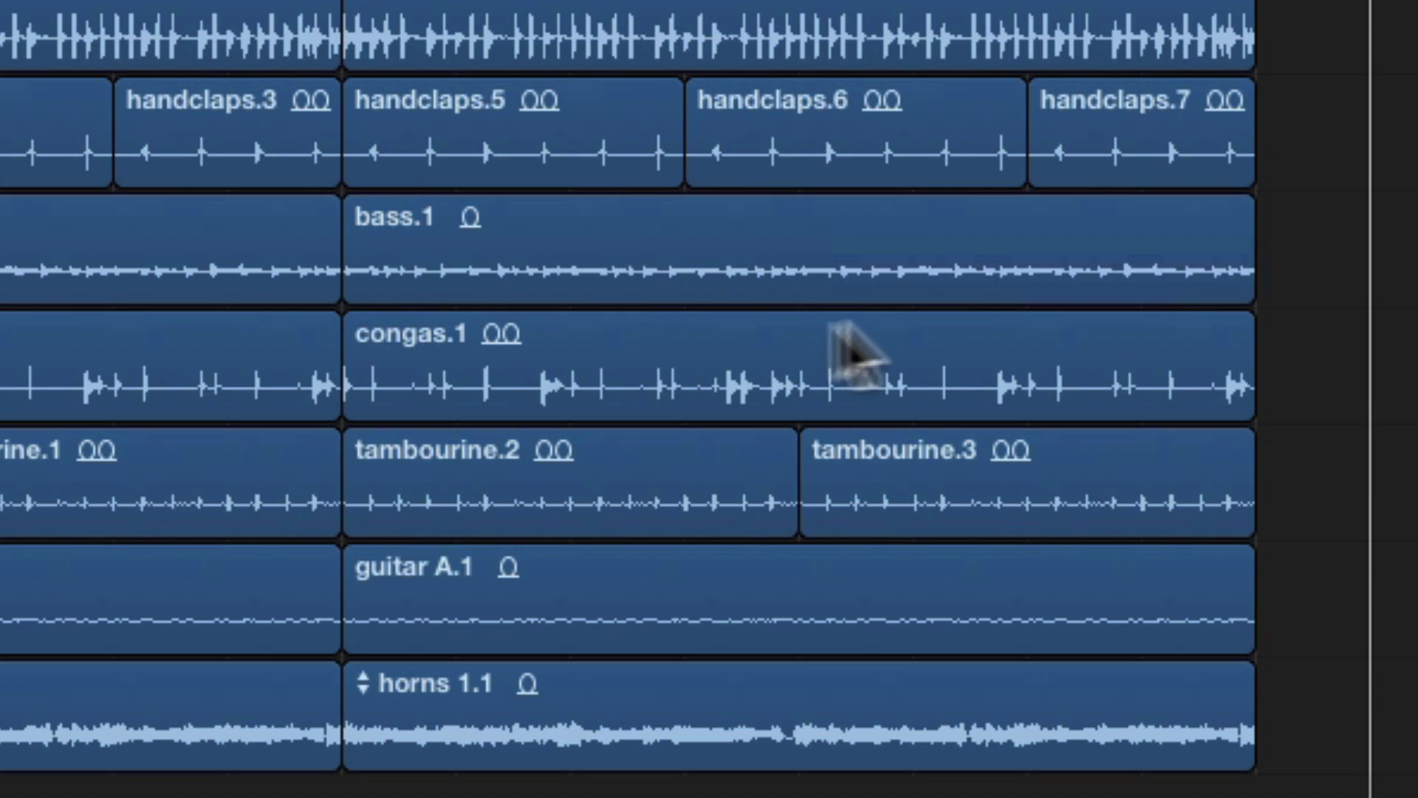
Select bass.1, congas.1 and tambourine regions, then move bass.1 to start at bar 9
{"action": "left_click", "coordinate": [751, 263]}
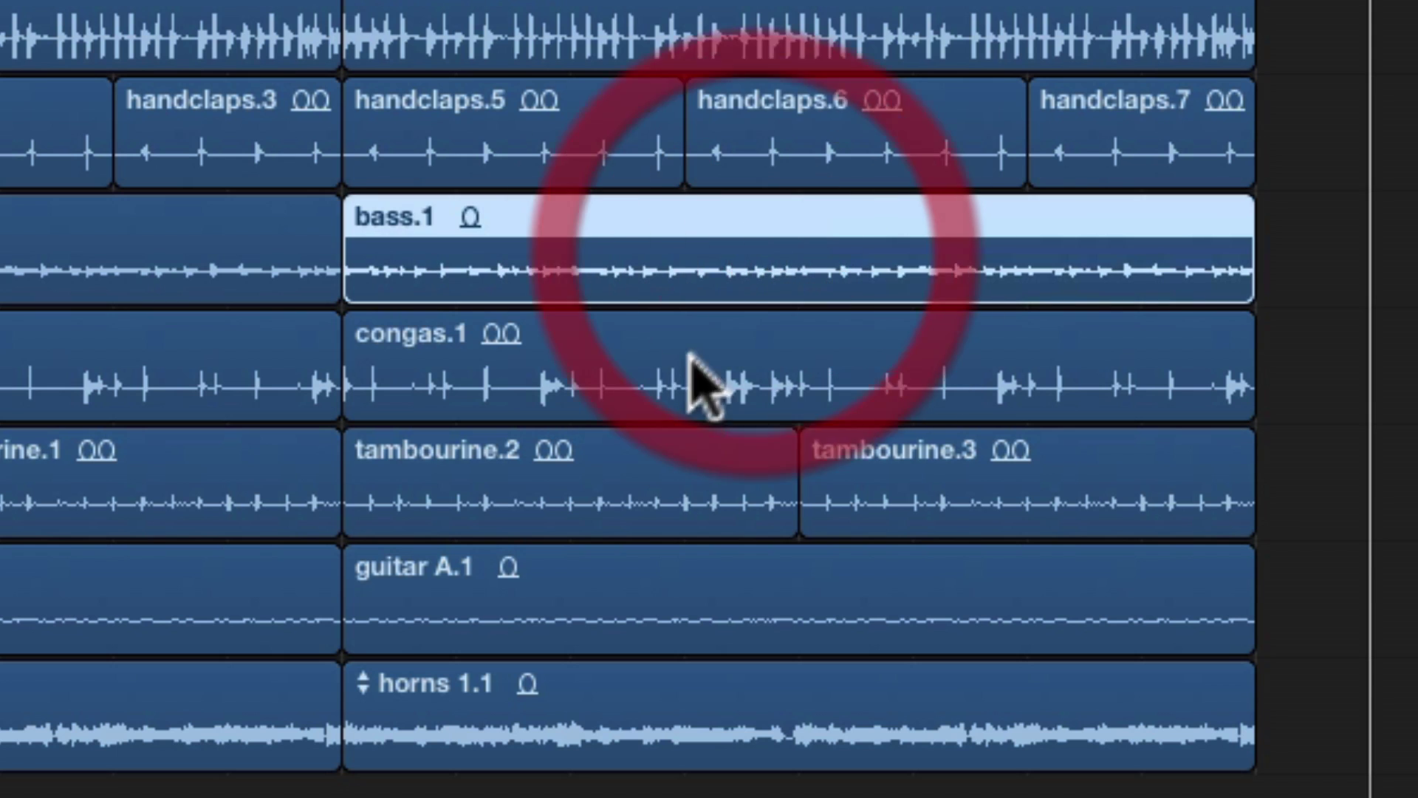
{"action": "left_click", "coordinate": [690, 374]}
{"action": "left_click", "coordinate": [645, 495]}
{"action": "left_click", "coordinate": [938, 495]}
{"action": "left_click", "coordinate": [765, 373]}
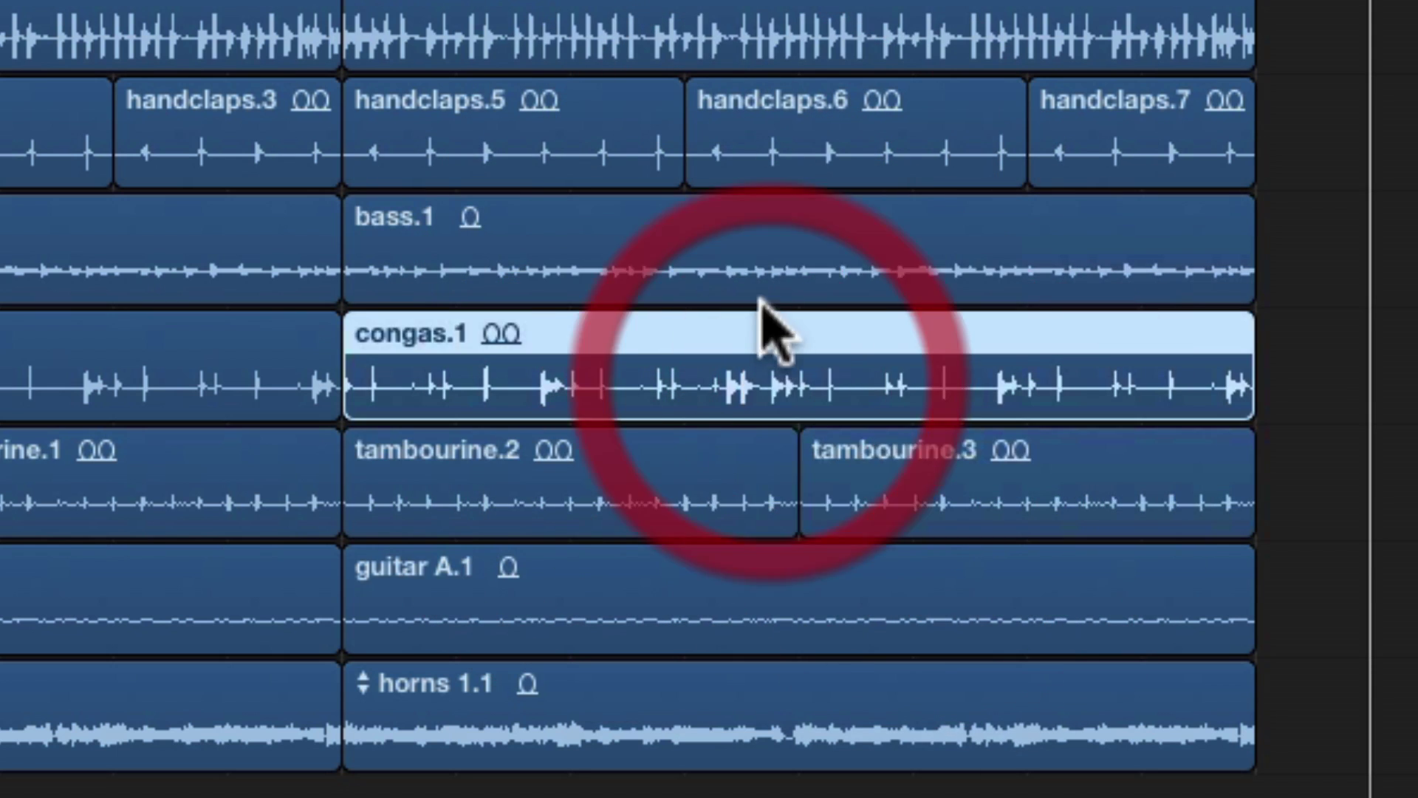
{"action": "left_click", "coordinate": [752, 262]}
{"action": "left_click_drag", "start_coordinate": [675, 268], "coordinate": [1244, 285]}
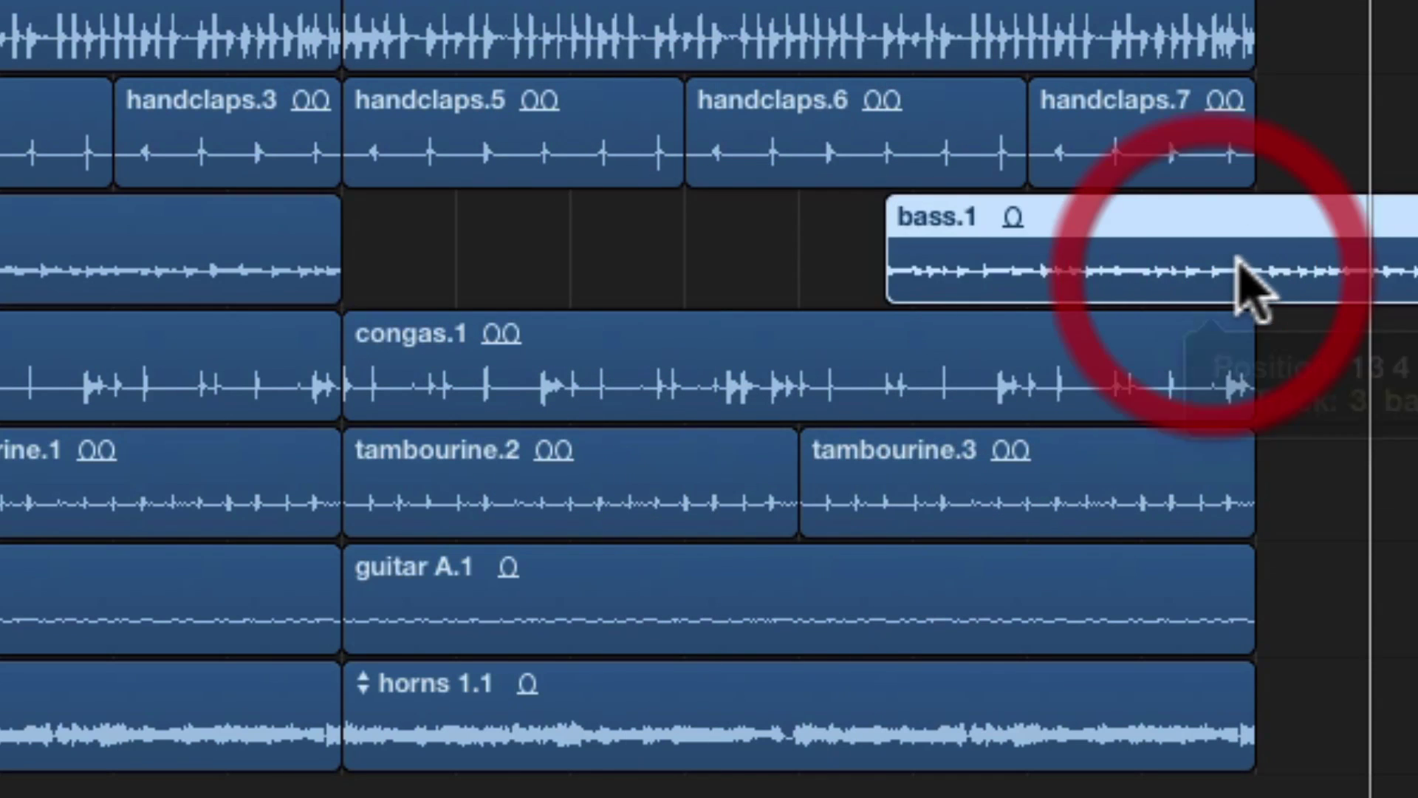
{"action": "left_click_drag", "start_coordinate": [907, 267], "coordinate": [1384, 262]}
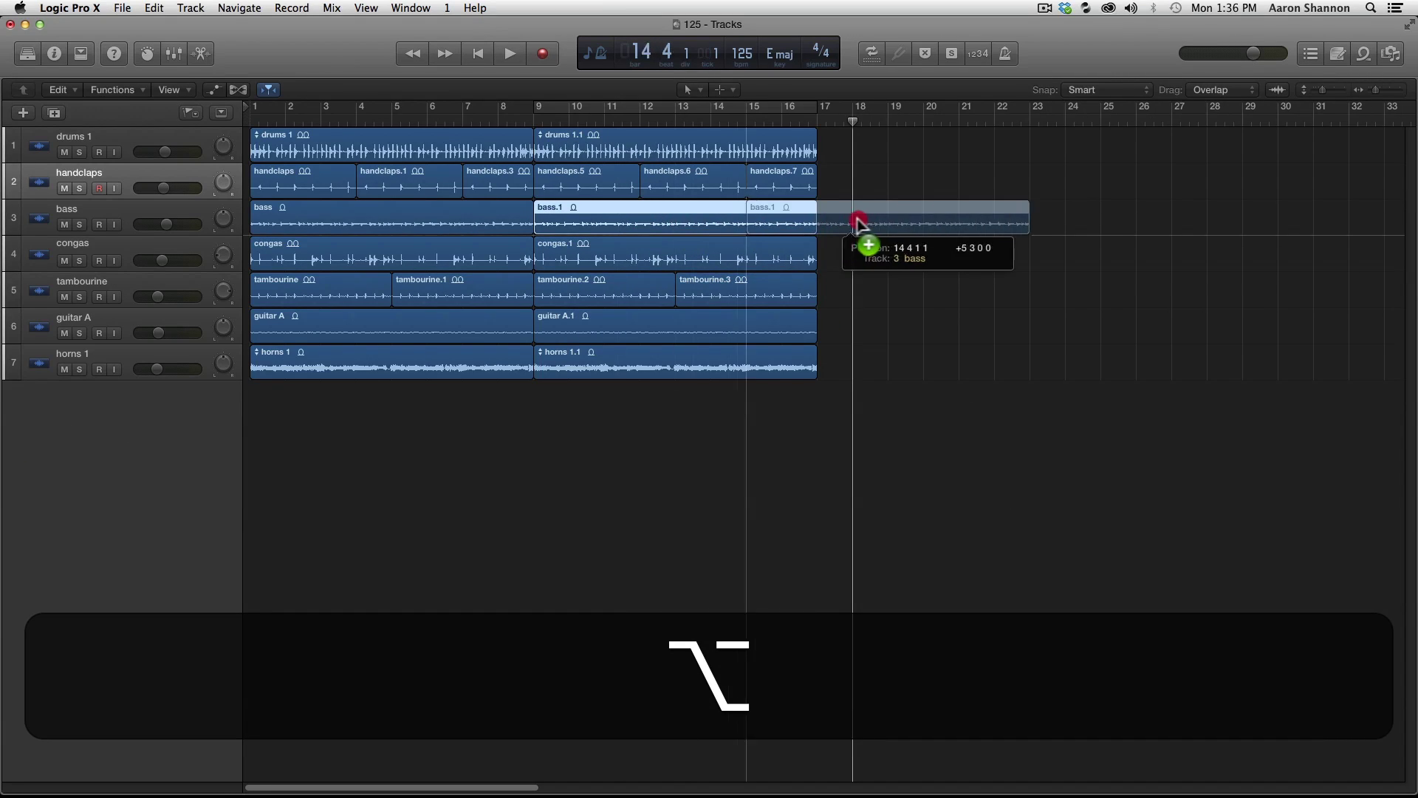
Copy bass.1 to bars 17 and 25, then undo both copies
{"action": "left_click_drag", "start_coordinate": [858, 222], "coordinate": [923, 222]}
{"action": "left_click_drag", "start_coordinate": [928, 222], "coordinate": [1202, 222]}
{"action": "key", "text": "alt+super+z"}
{"action": "key", "text": "super+z"}
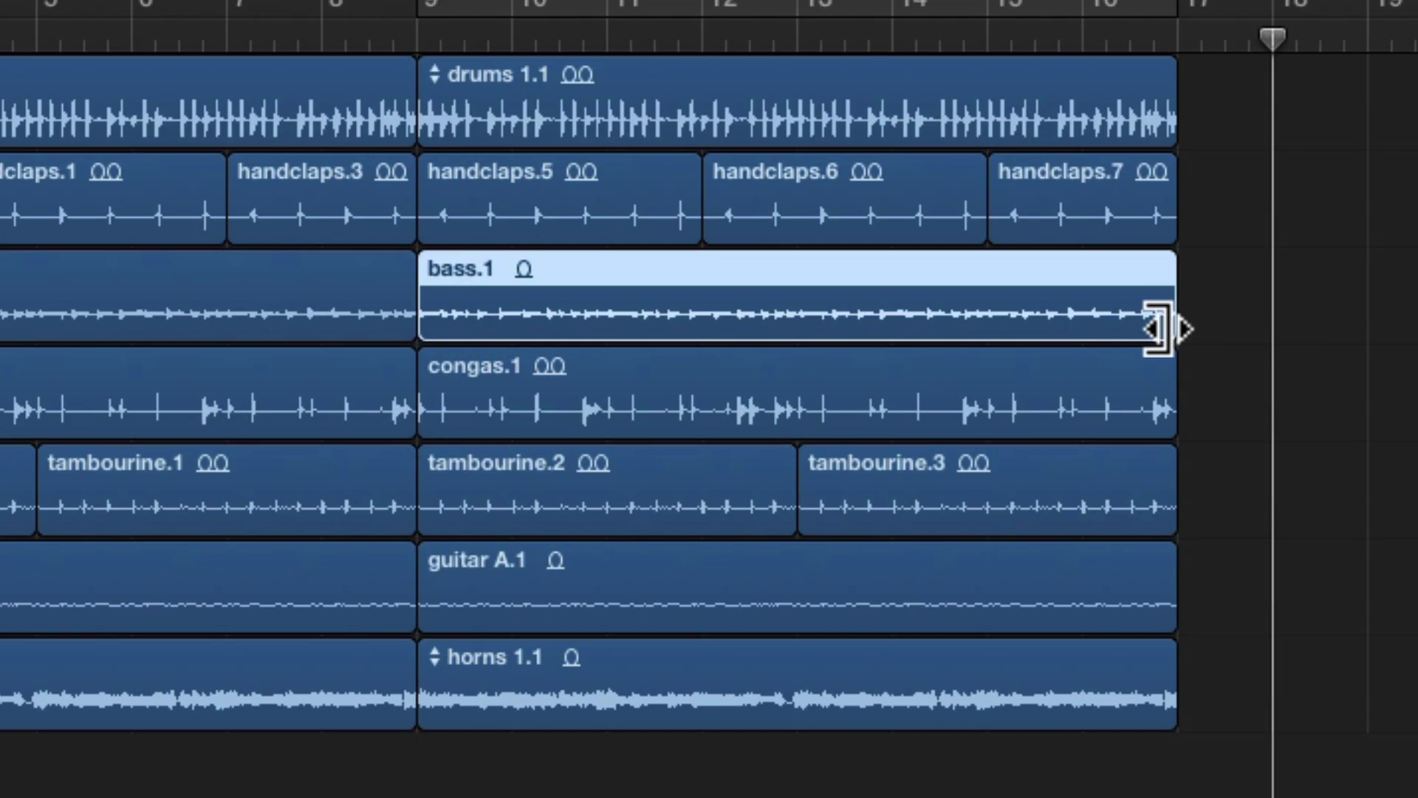
Trim bass.1 at its start and end, and shift the handclaps.3/handclaps.5 boundary later
{"action": "mouse_move", "coordinate": [1164, 329]}
{"action": "left_mouse_down"}
{"action": "mouse_move", "coordinate": [883, 322]}
{"action": "mouse_move", "coordinate": [1175, 322]}
{"action": "left_mouse_up"}
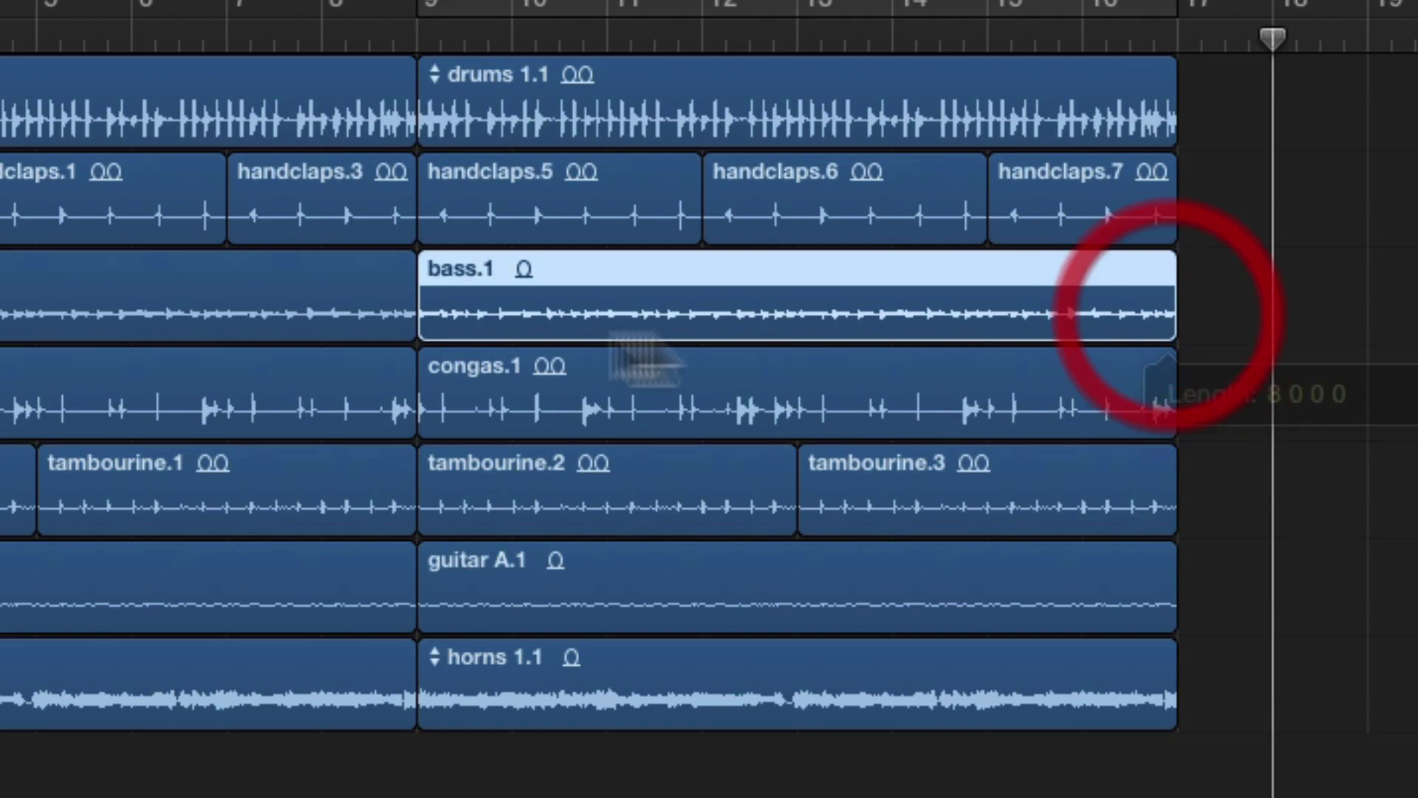
{"action": "mouse_move", "coordinate": [434, 329]}
{"action": "left_mouse_down"}
{"action": "mouse_move", "coordinate": [705, 325]}
{"action": "mouse_move", "coordinate": [420, 318]}
{"action": "left_mouse_up"}
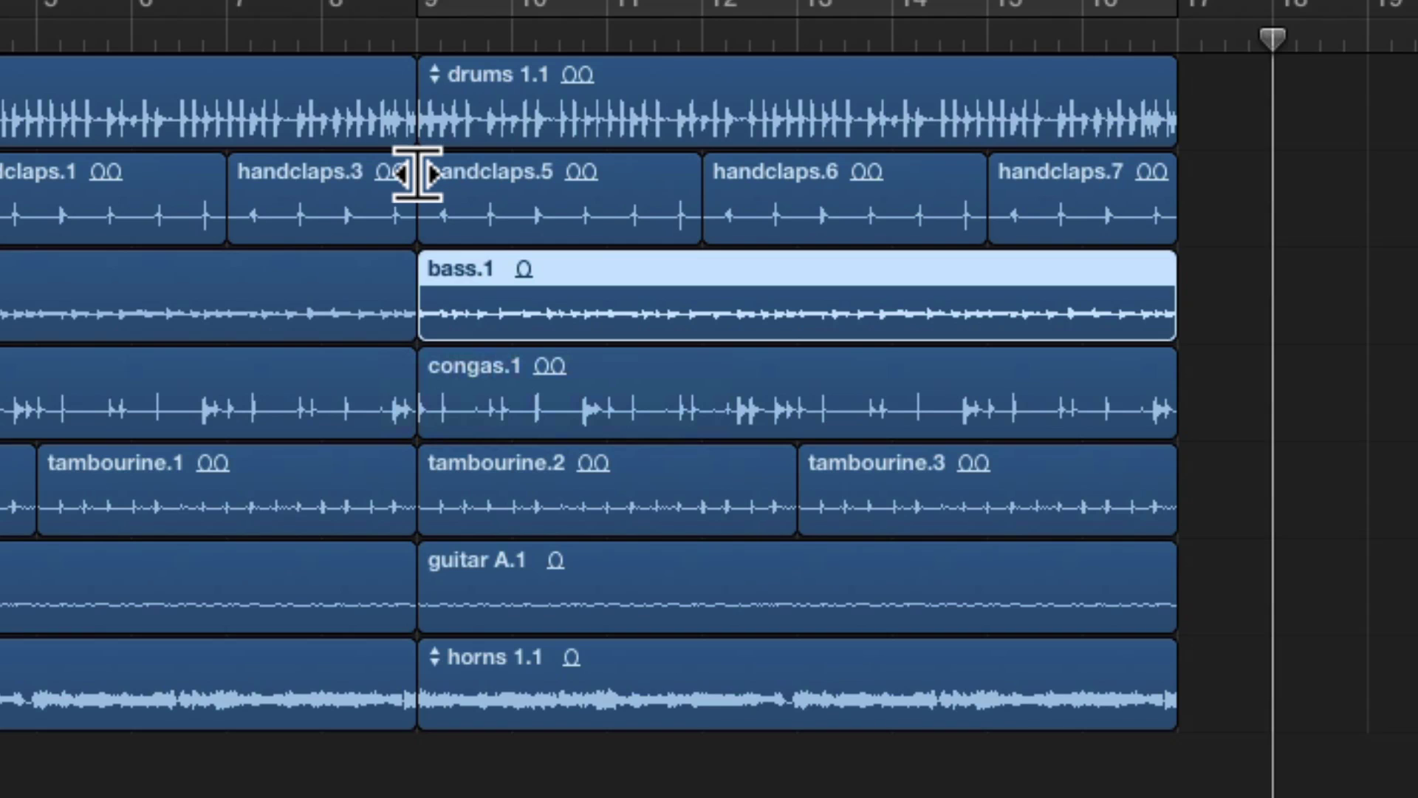
{"action": "left_click_drag", "start_coordinate": [417, 175], "coordinate": [458, 176]}
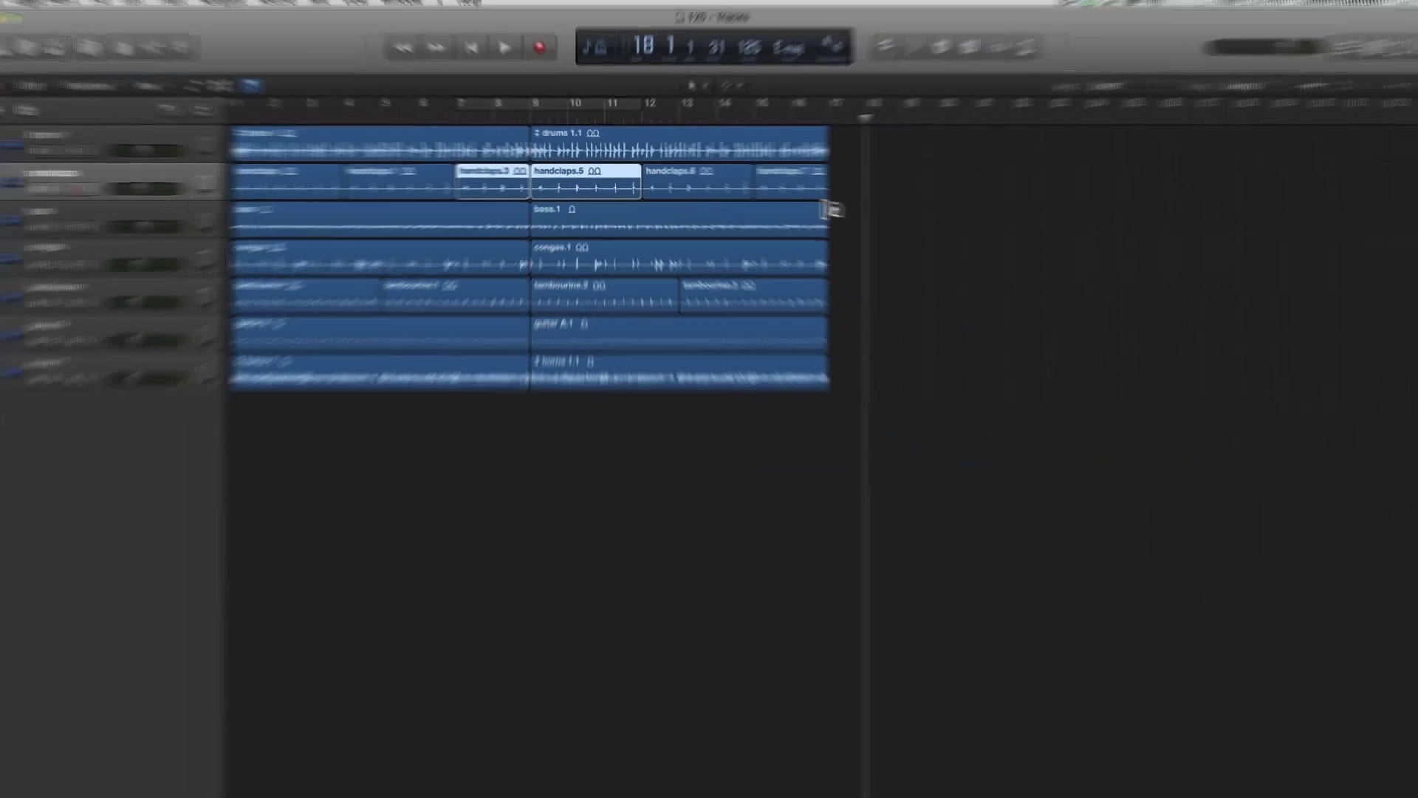
Loop bass.1 out to bar 30, then undo the loop and deselect the region
{"action": "left_click_drag", "start_coordinate": [1166, 272], "coordinate": [1417, 261]}
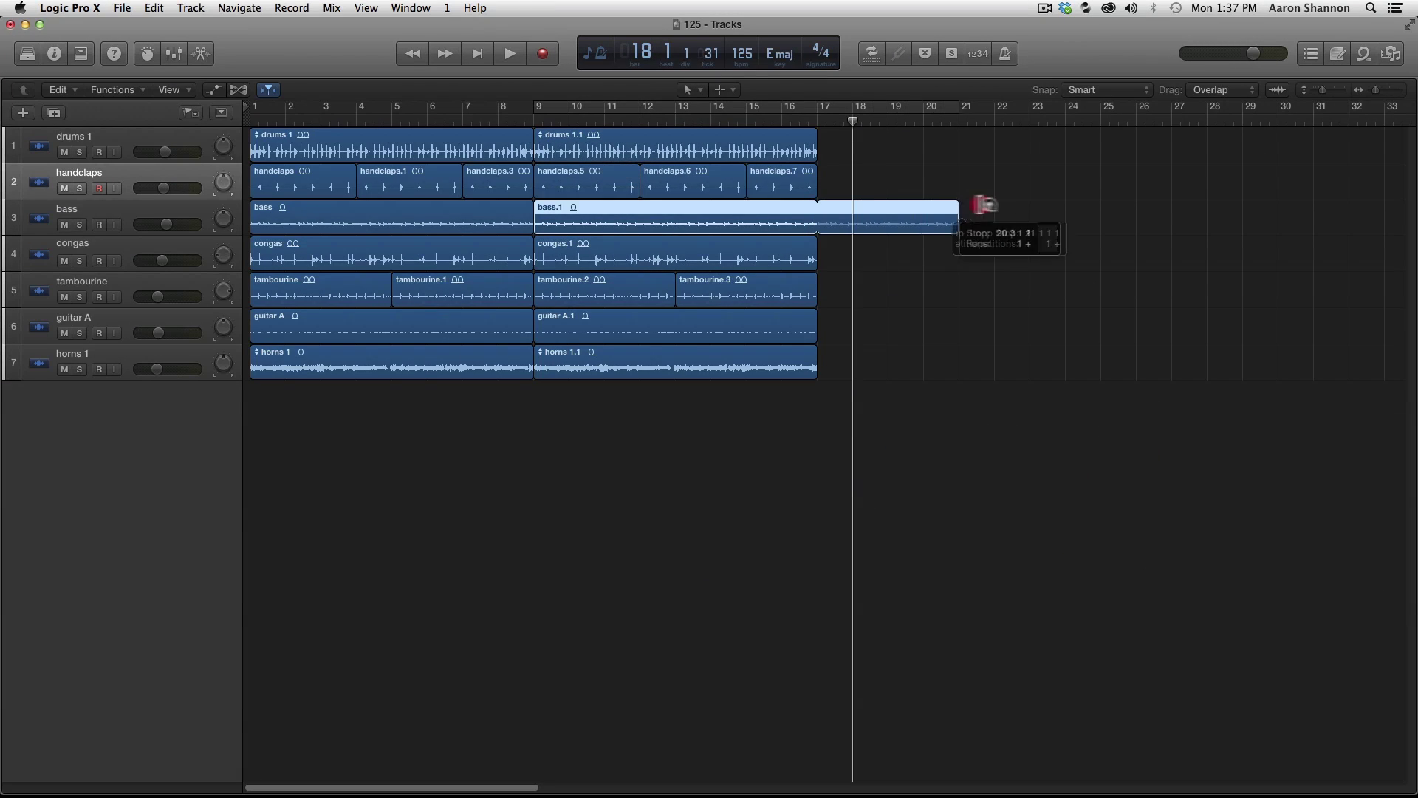
{"action": "left_click_drag", "start_coordinate": [983, 205], "coordinate": [1300, 196]}
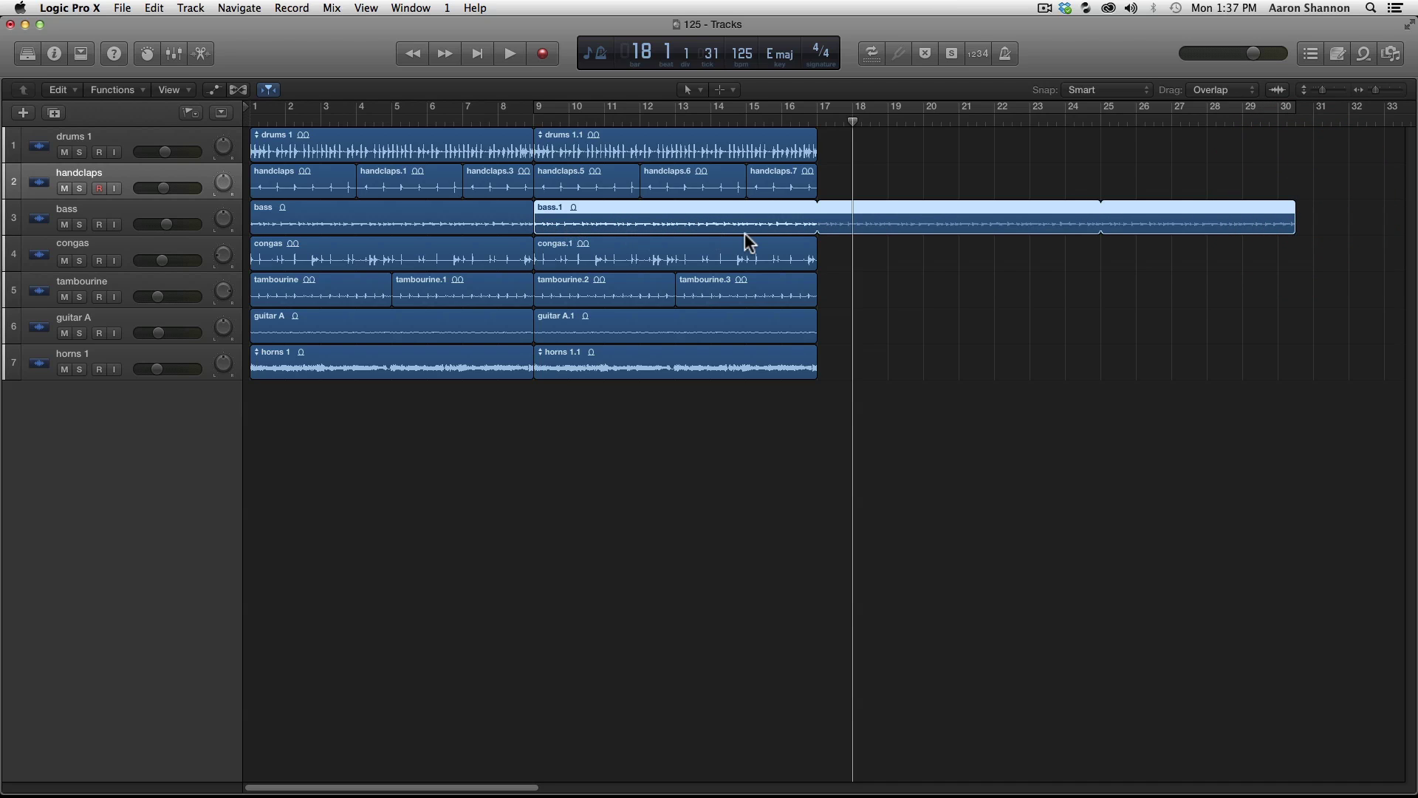
{"action": "key", "text": "super+z"}
{"action": "left_click", "coordinate": [879, 219]}
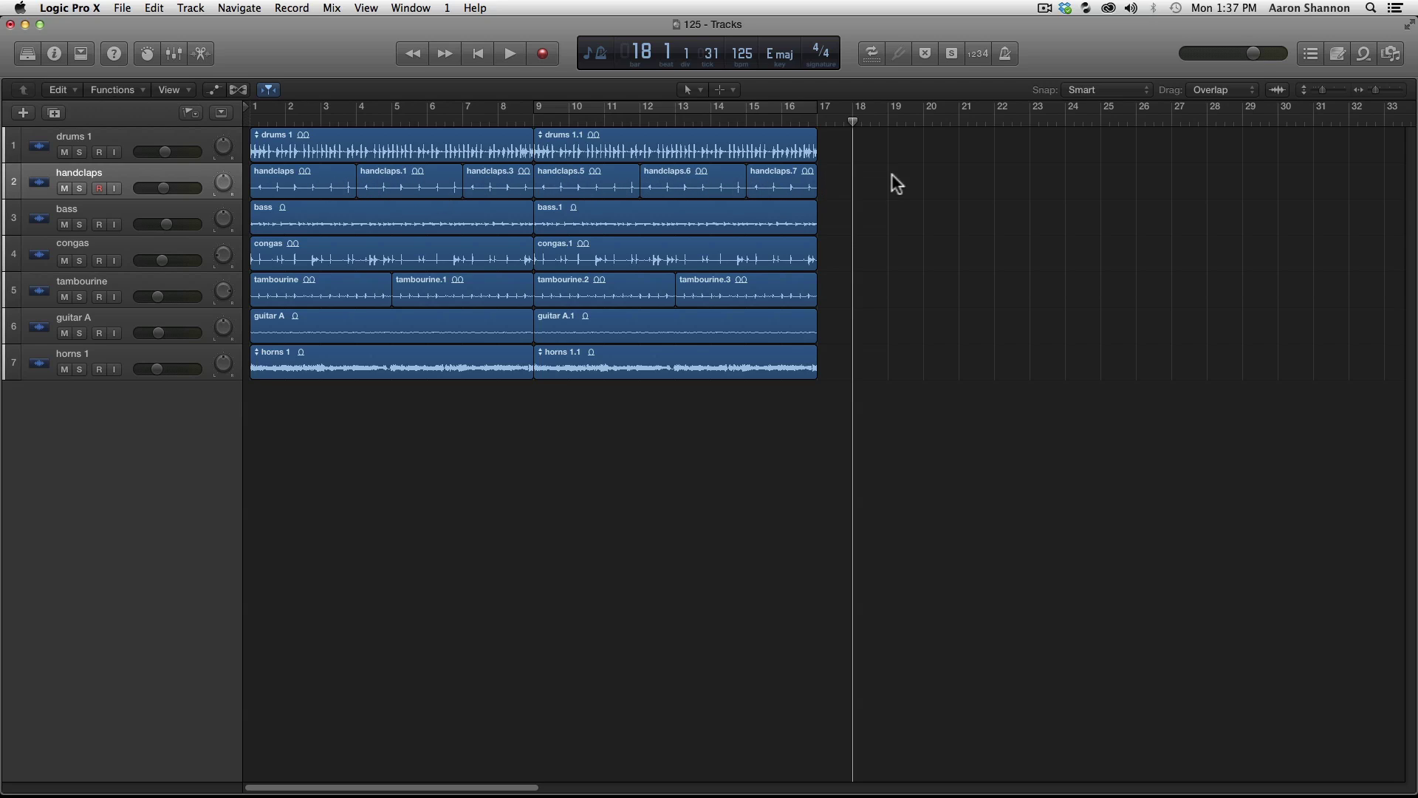
Delete the later handclaps regions and loop the first one to bar 17
{"action": "left_click_drag", "start_coordinate": [896, 183], "coordinate": [418, 183]}
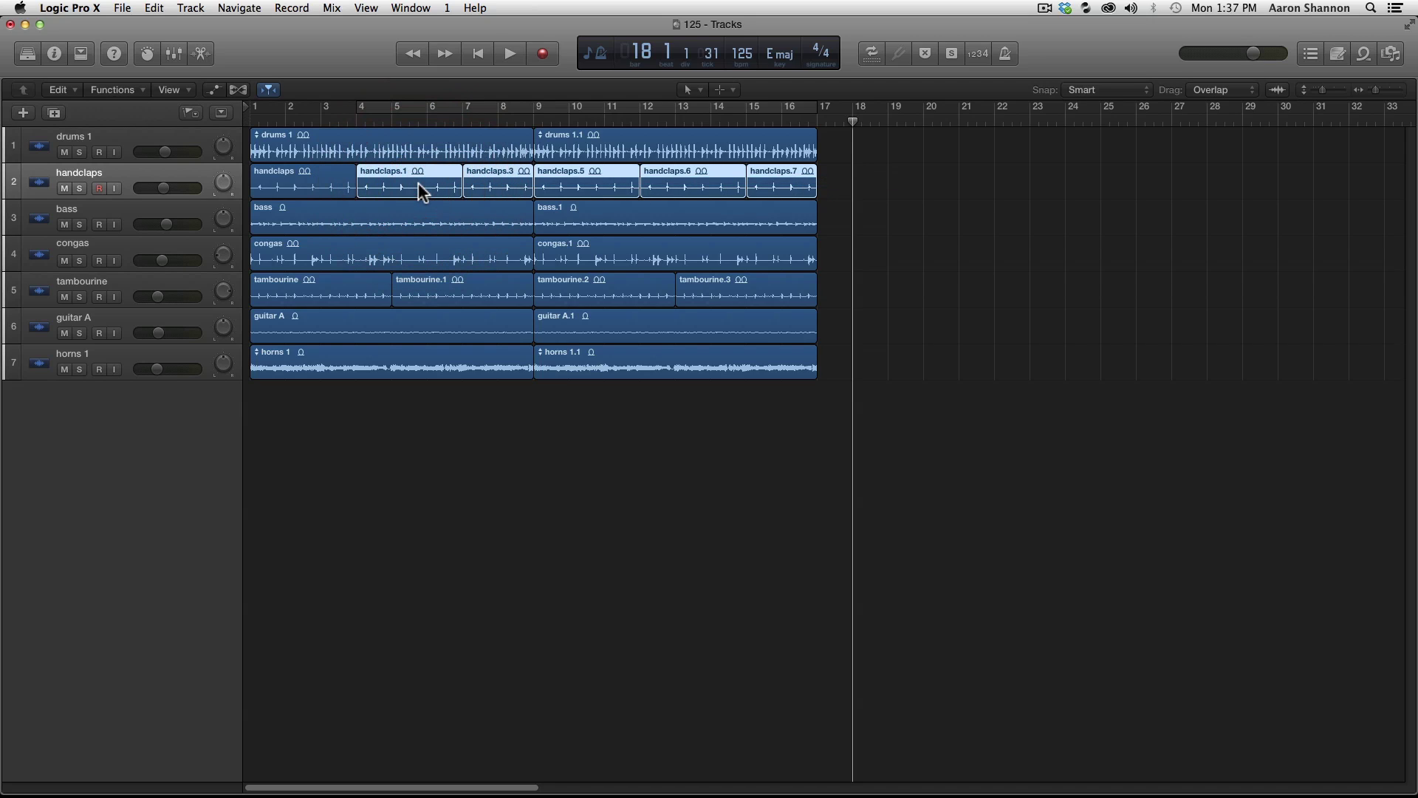
{"action": "key", "text": "BackSpace"}
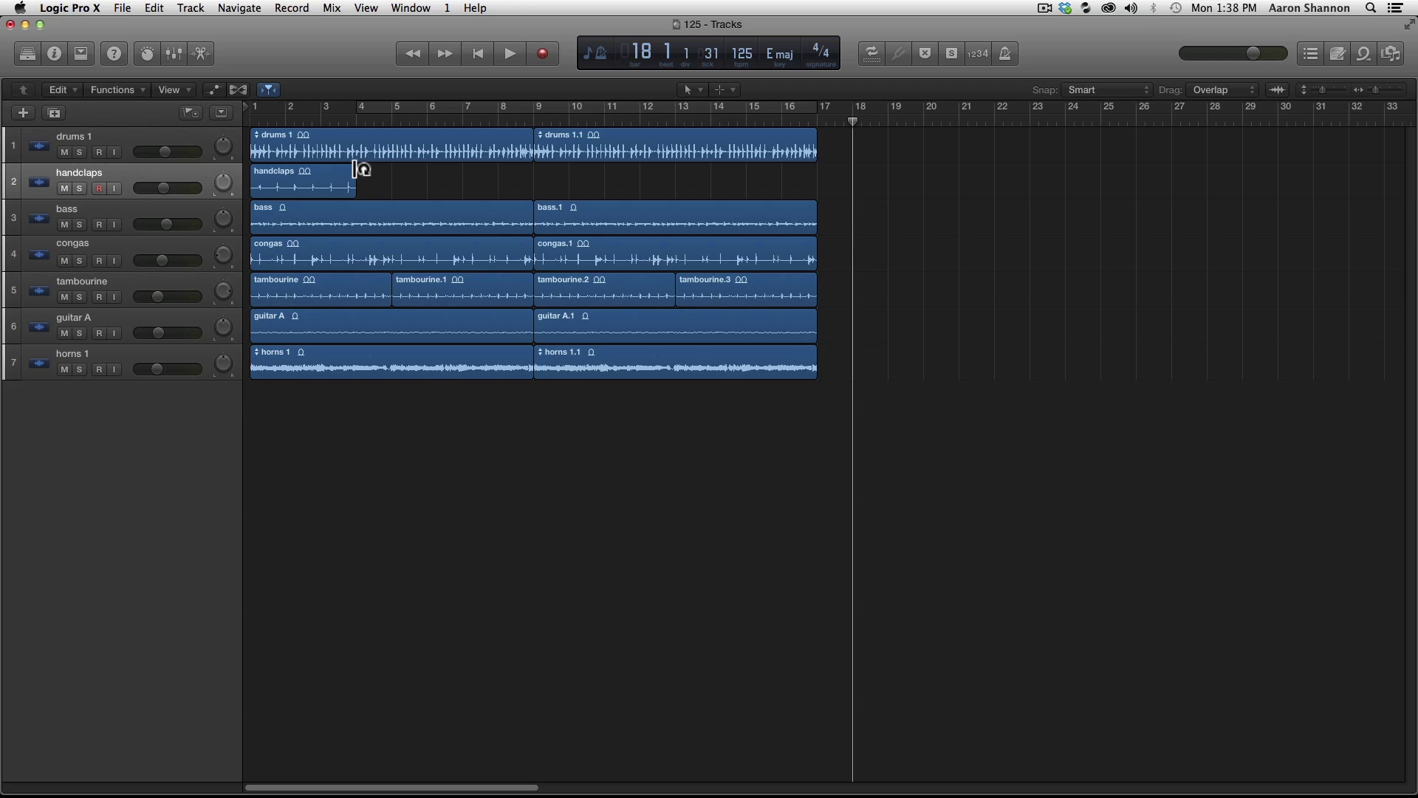
{"action": "left_click", "coordinate": [355, 170]}
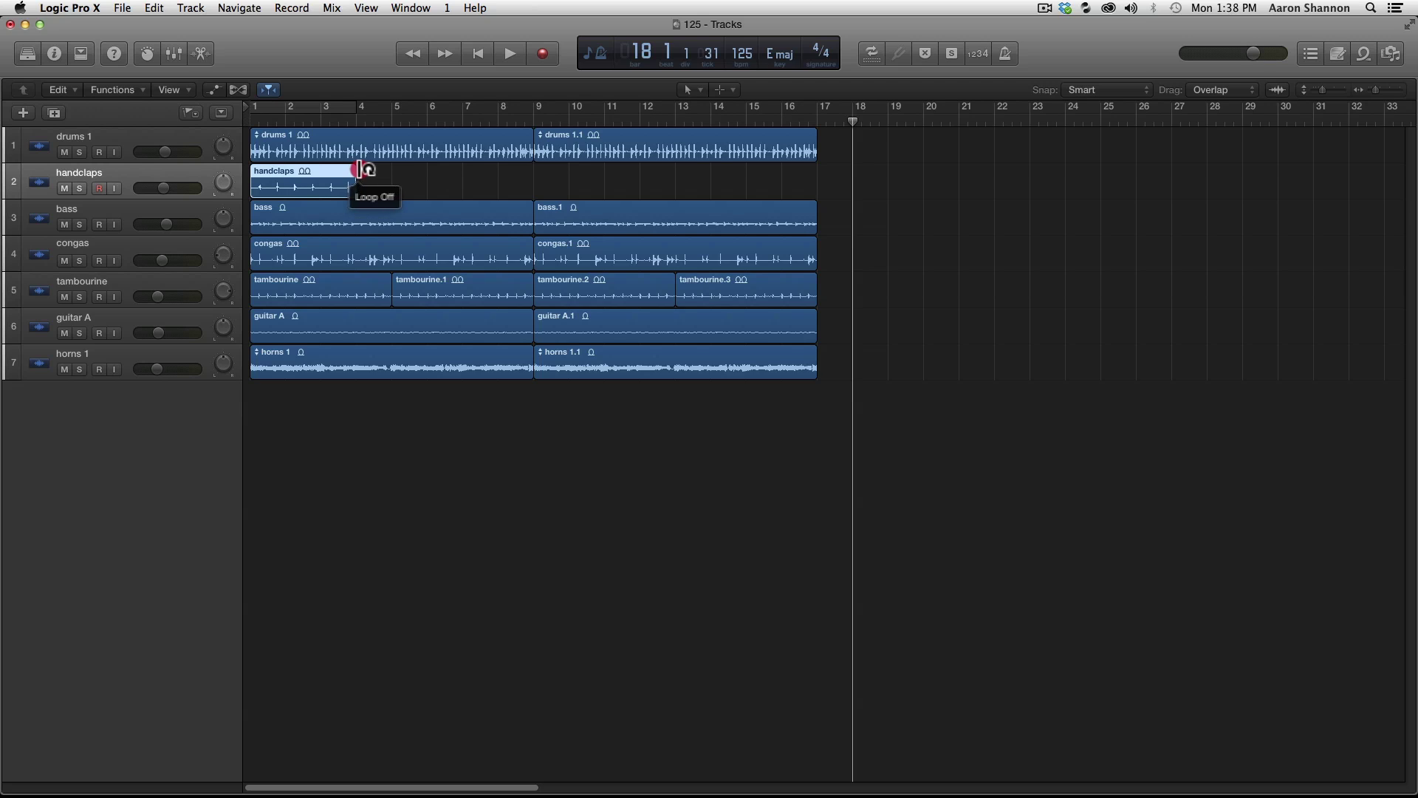
{"action": "left_click_drag", "start_coordinate": [361, 170], "coordinate": [816, 180]}
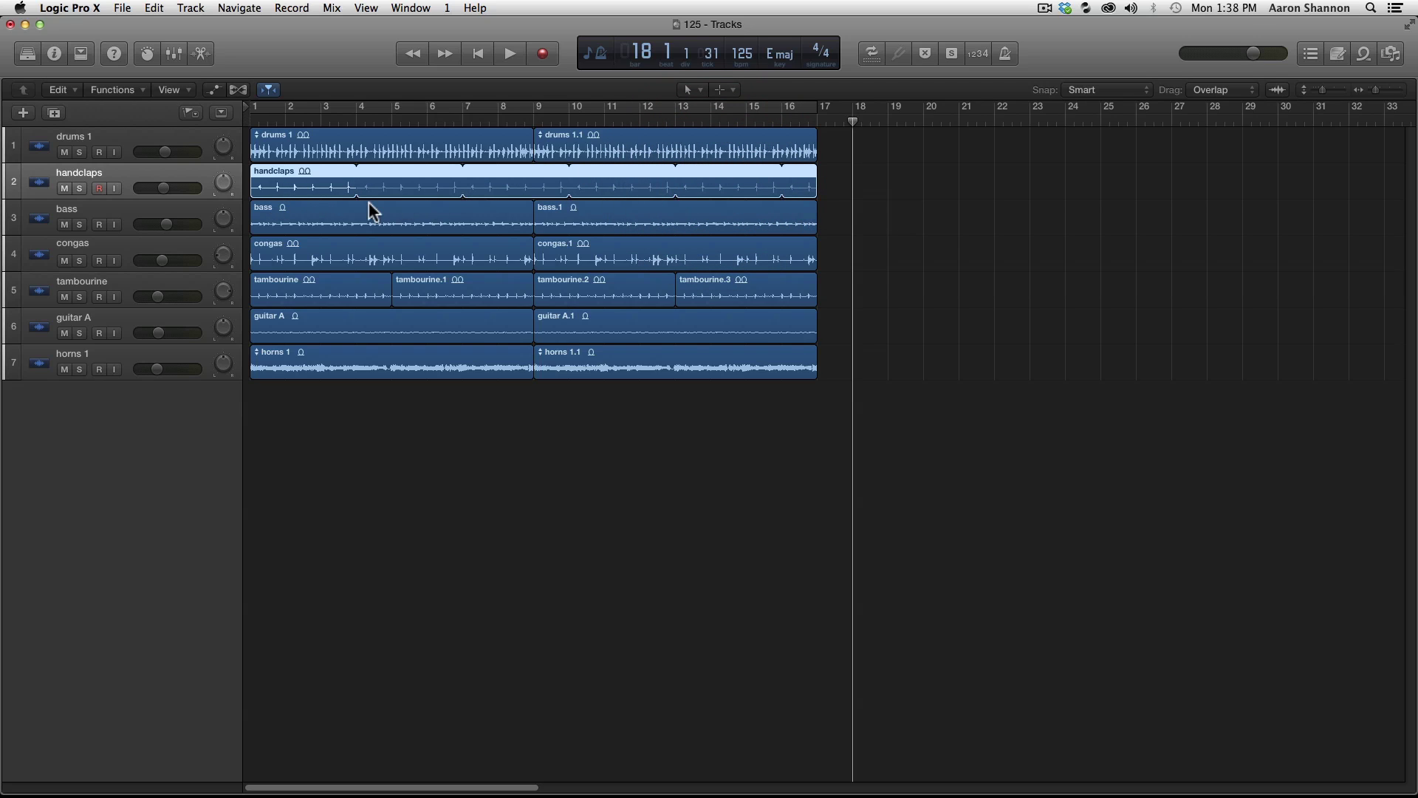
Solo the handclaps track and play from bar 3 to check the loop, then unsolo
{"action": "left_click", "coordinate": [331, 116]}
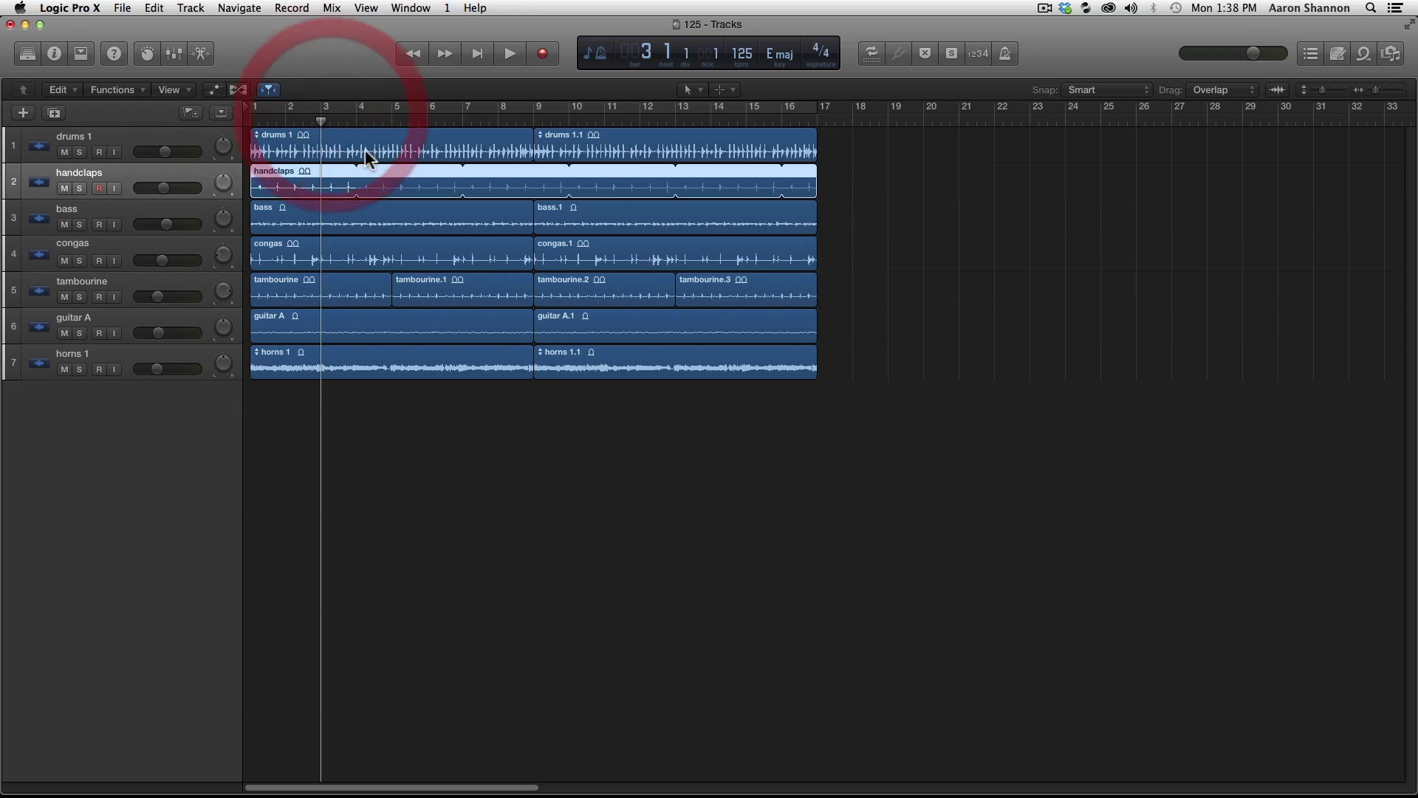
{"action": "left_click", "coordinate": [79, 189]}
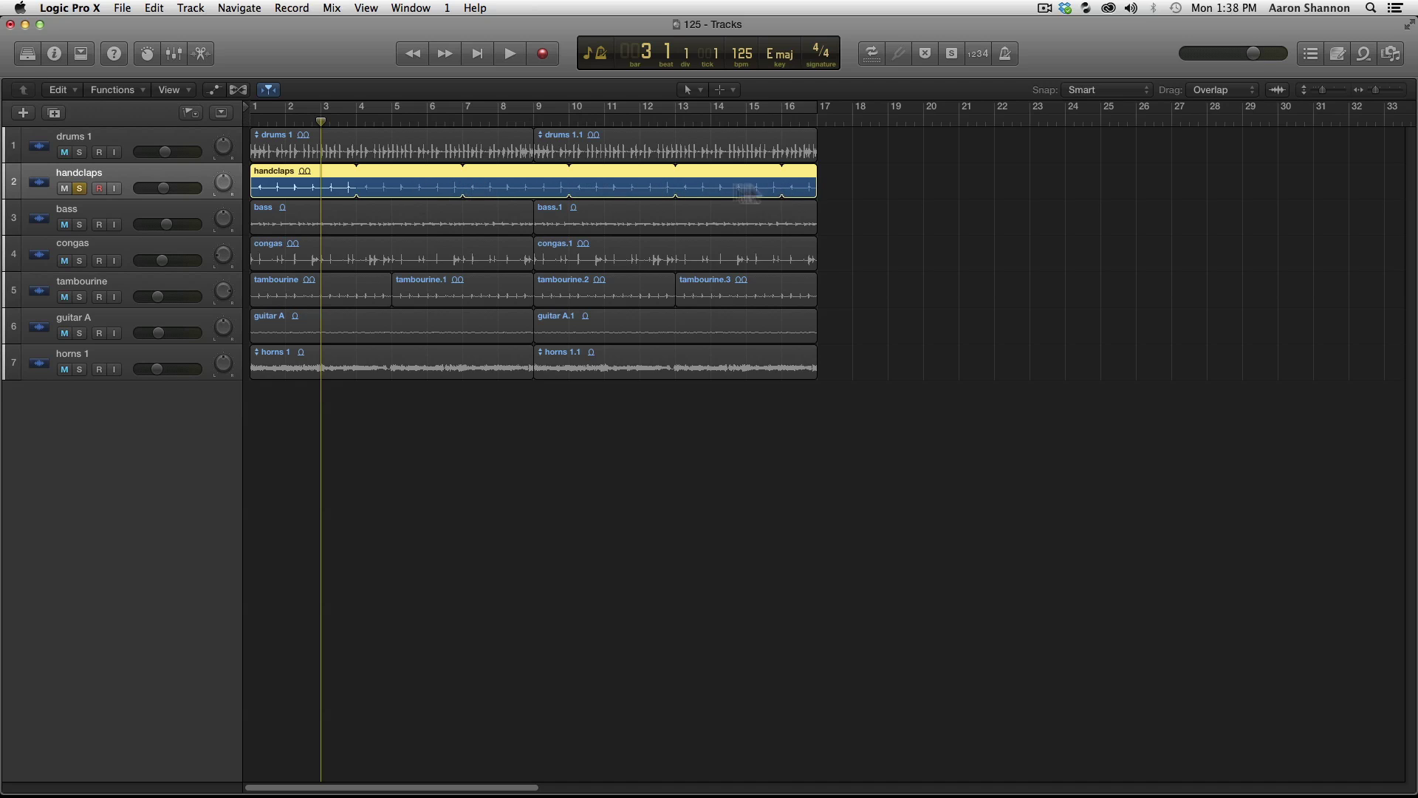
{"action": "key", "text": "space"}
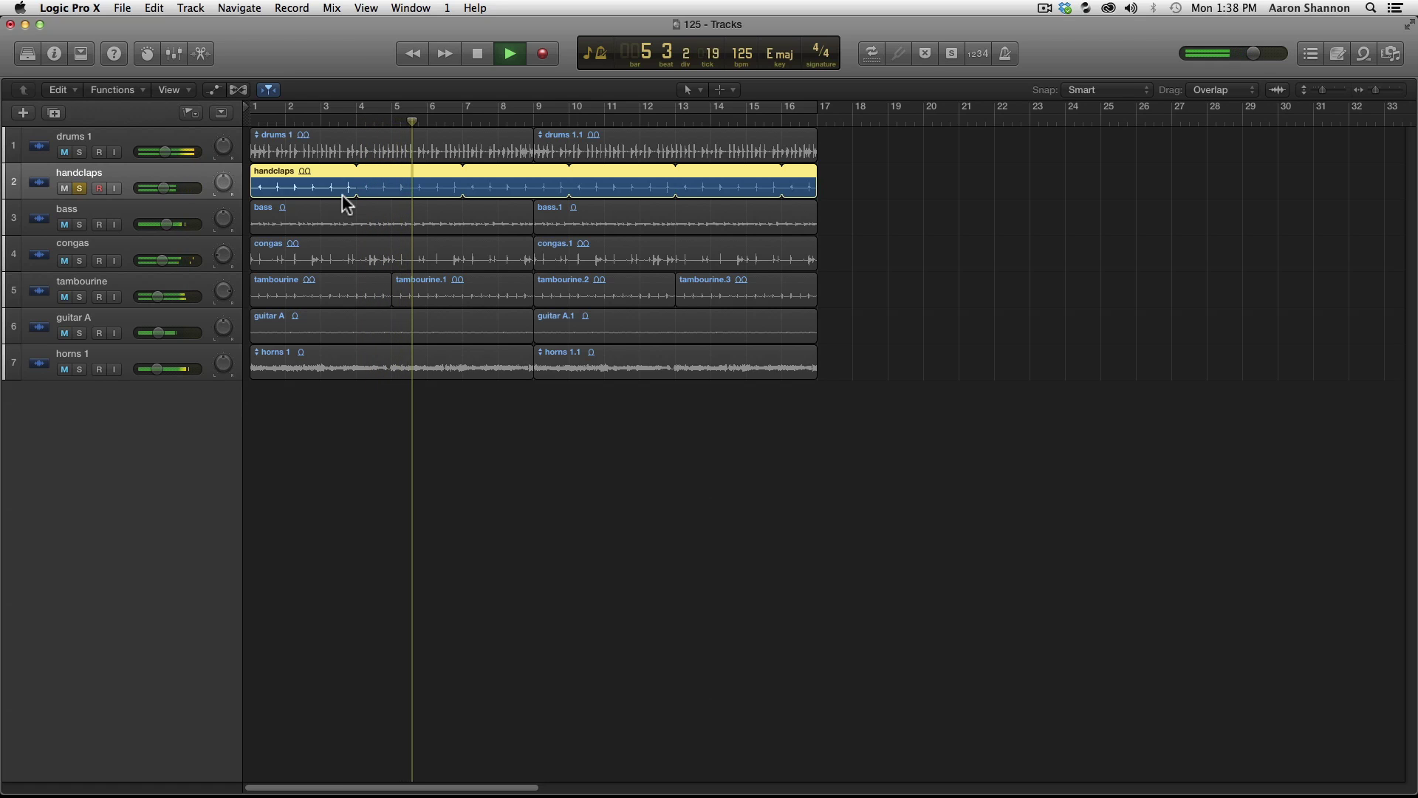
{"action": "key", "text": "space"}
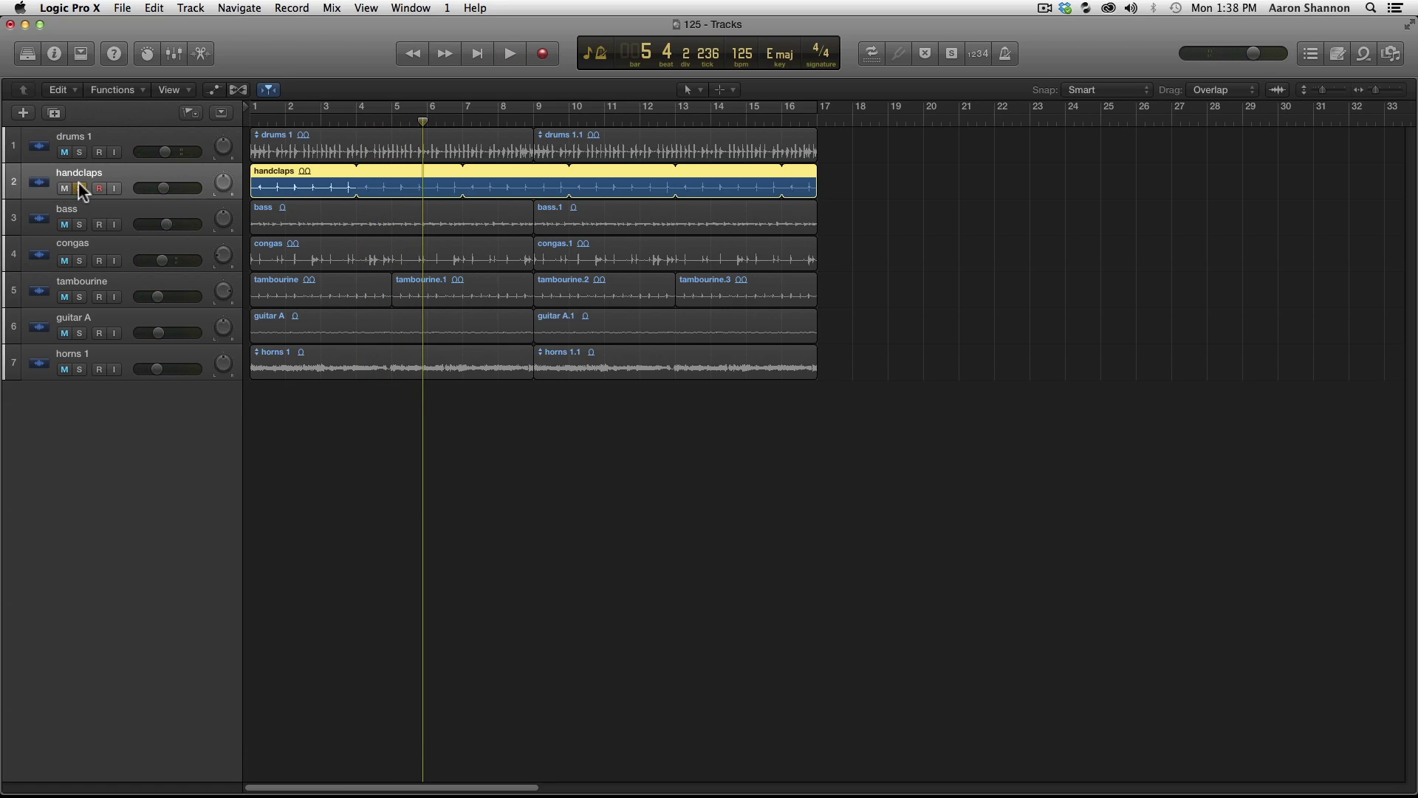
{"action": "left_click", "coordinate": [80, 188]}
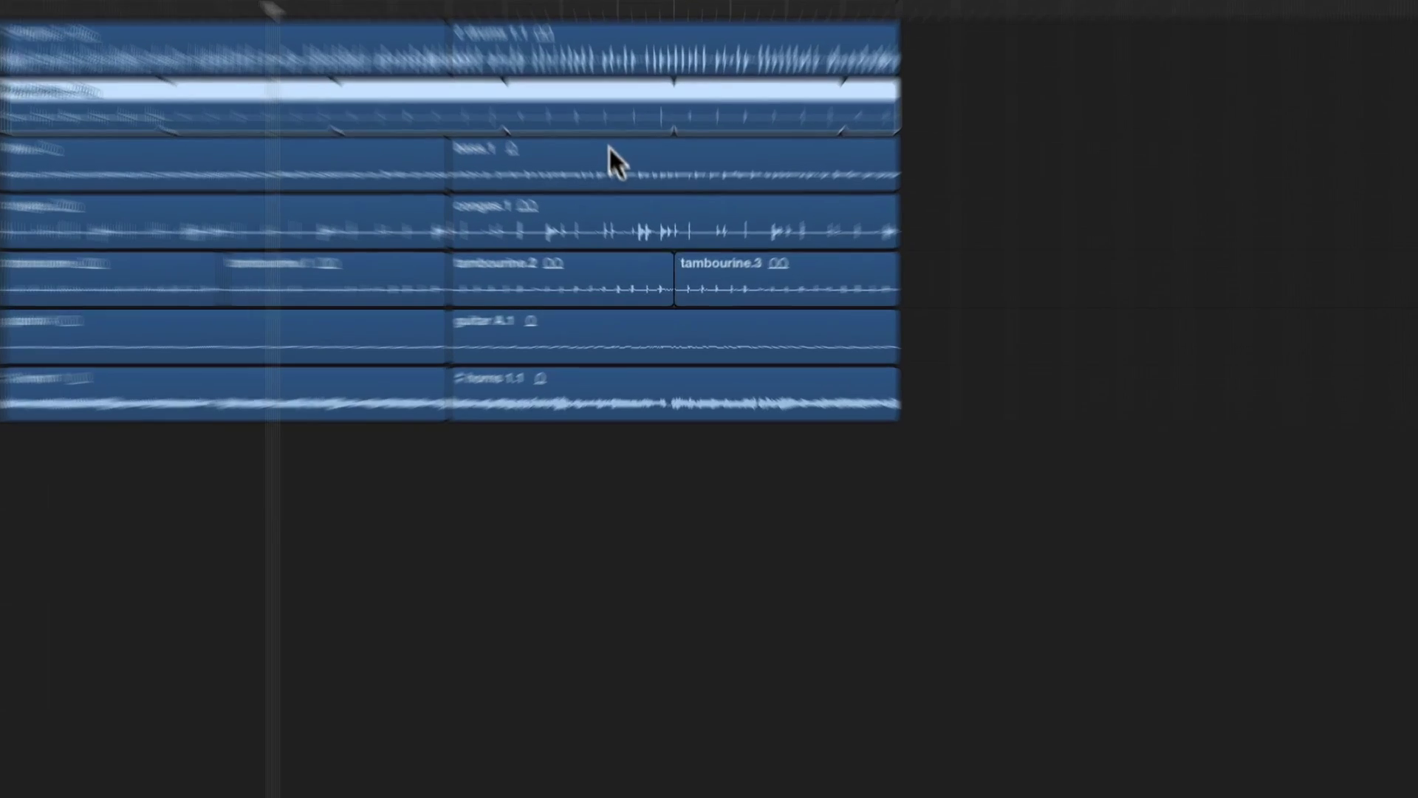
Select the Pencil tool from the T Tool menu and click empty track space to add audio
{"action": "key", "text": "t"}
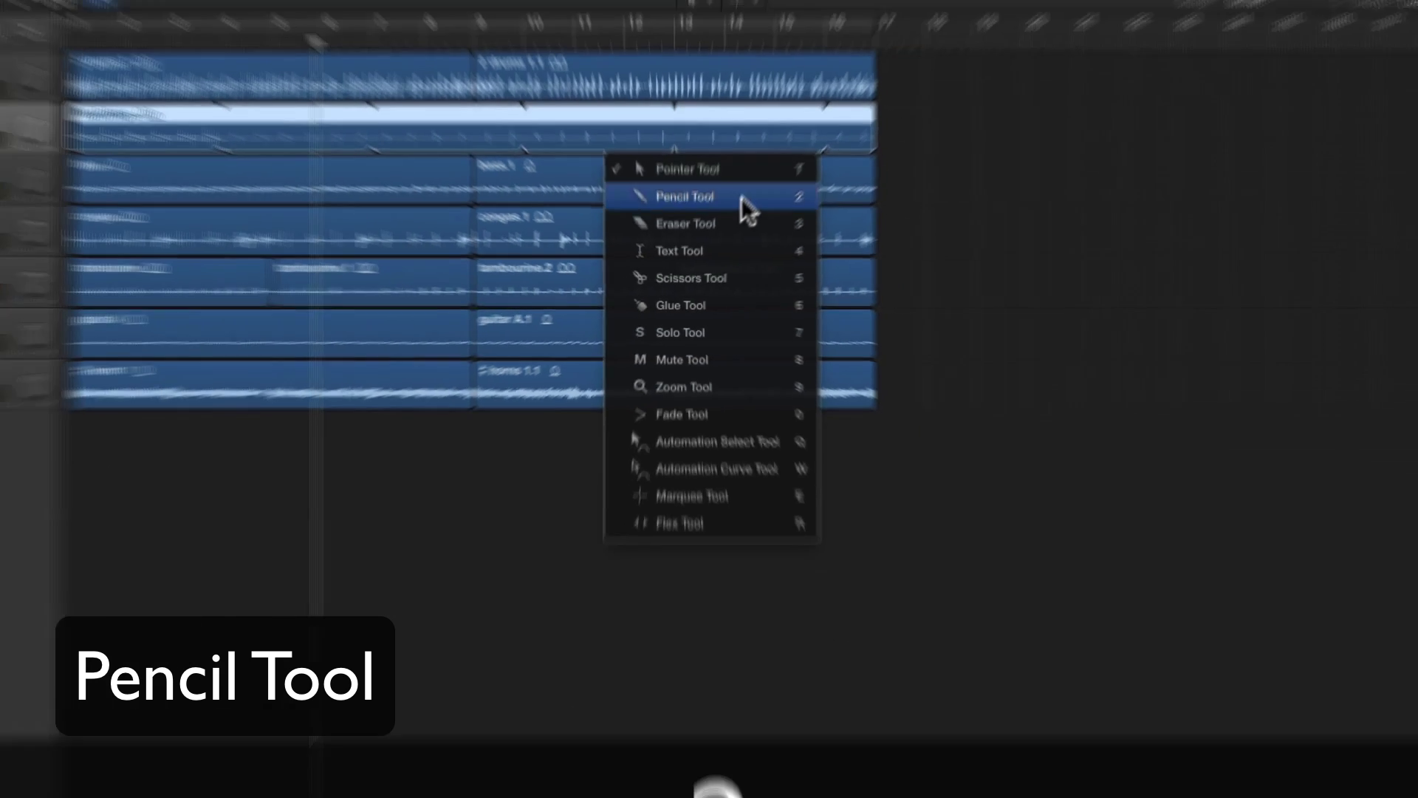
{"action": "left_click", "coordinate": [800, 133]}
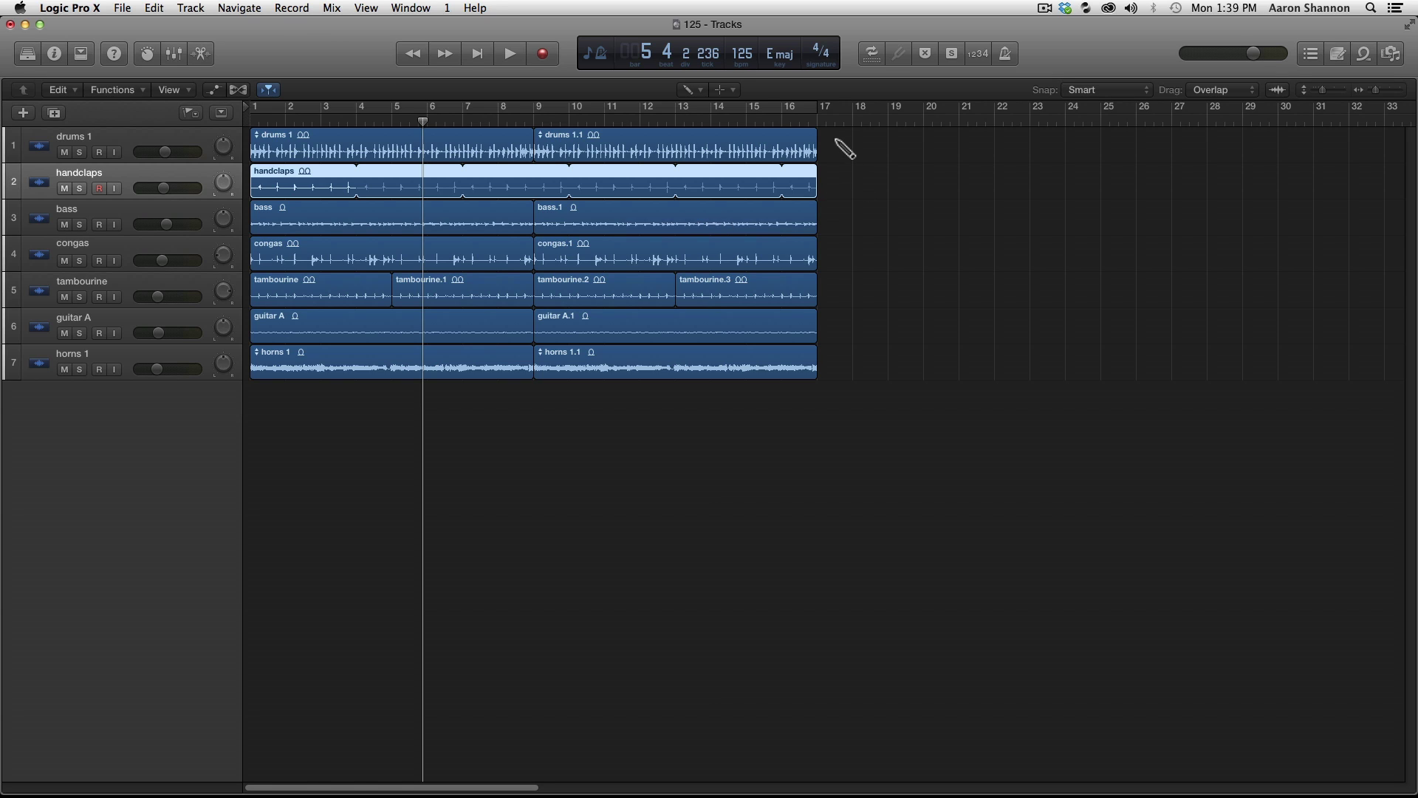
{"action": "left_click", "coordinate": [906, 147]}
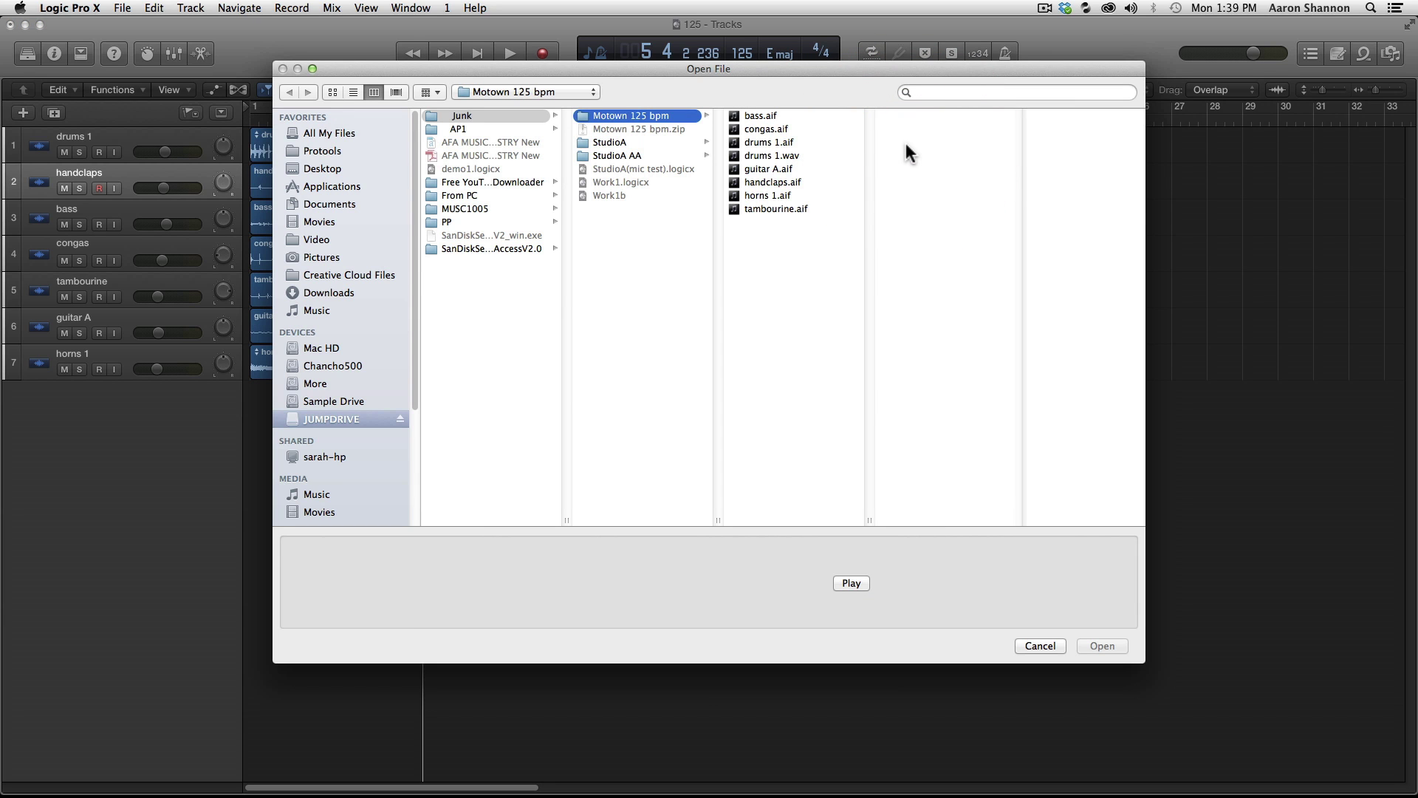
Add drums 1.aif as a new drums 1_3 region and move it to start at bar 17
{"action": "double_click", "coordinate": [762, 140]}
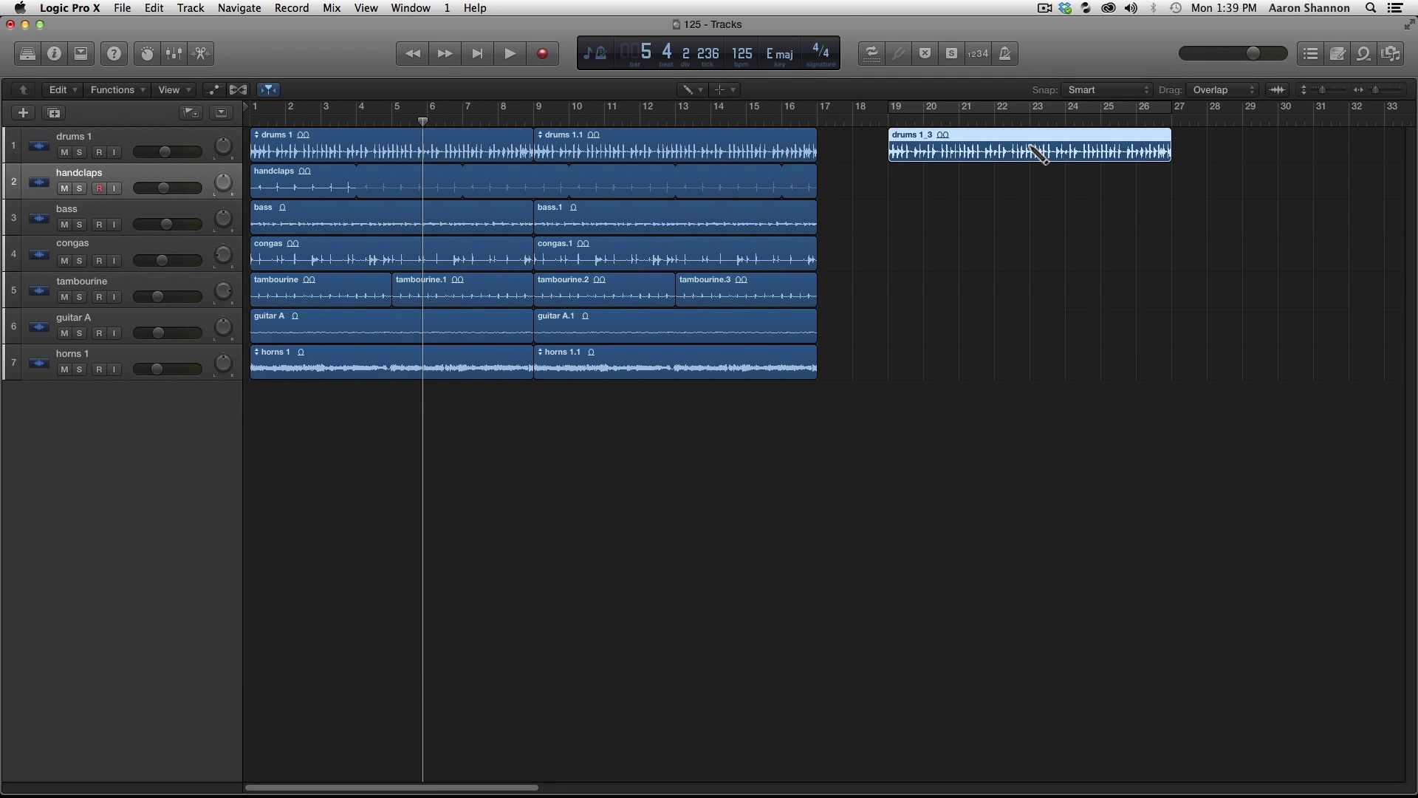
{"action": "left_click_drag", "start_coordinate": [973, 157], "coordinate": [902, 157]}
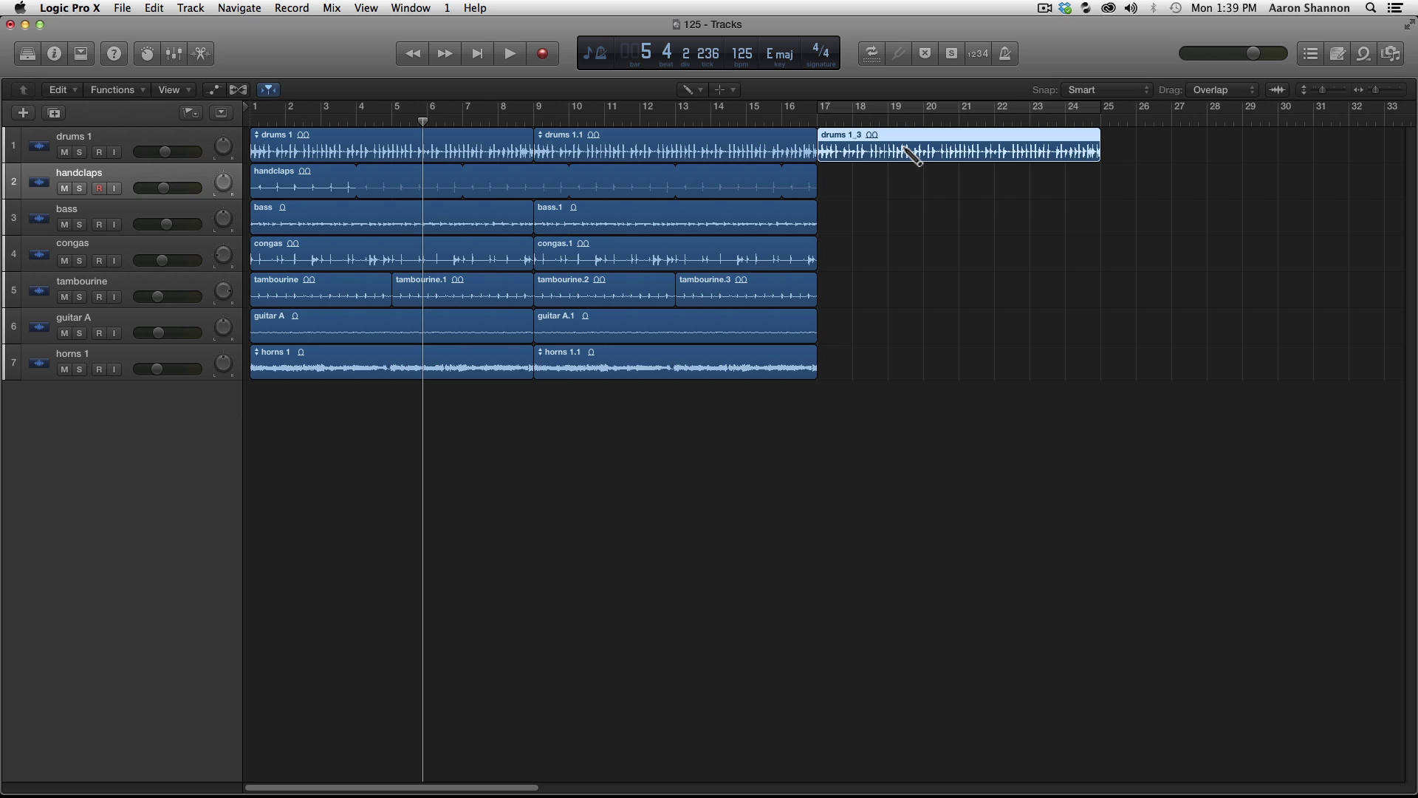
Undo the added drums 1_3 region so the arrangement again ends at bar 17
{"action": "key", "text": "super+z"}
{"action": "key", "text": "super+z"}
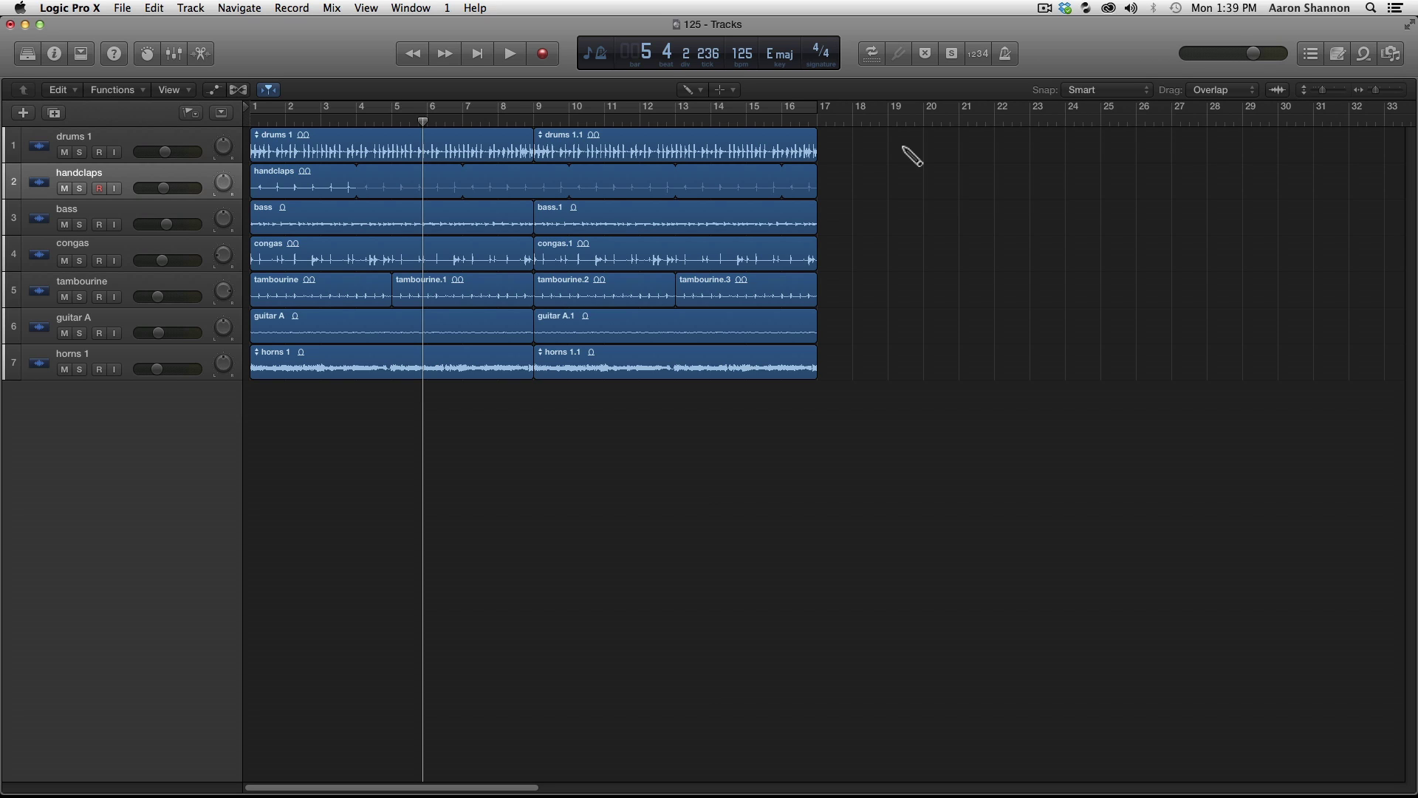
{"action": "key", "text": "t"}
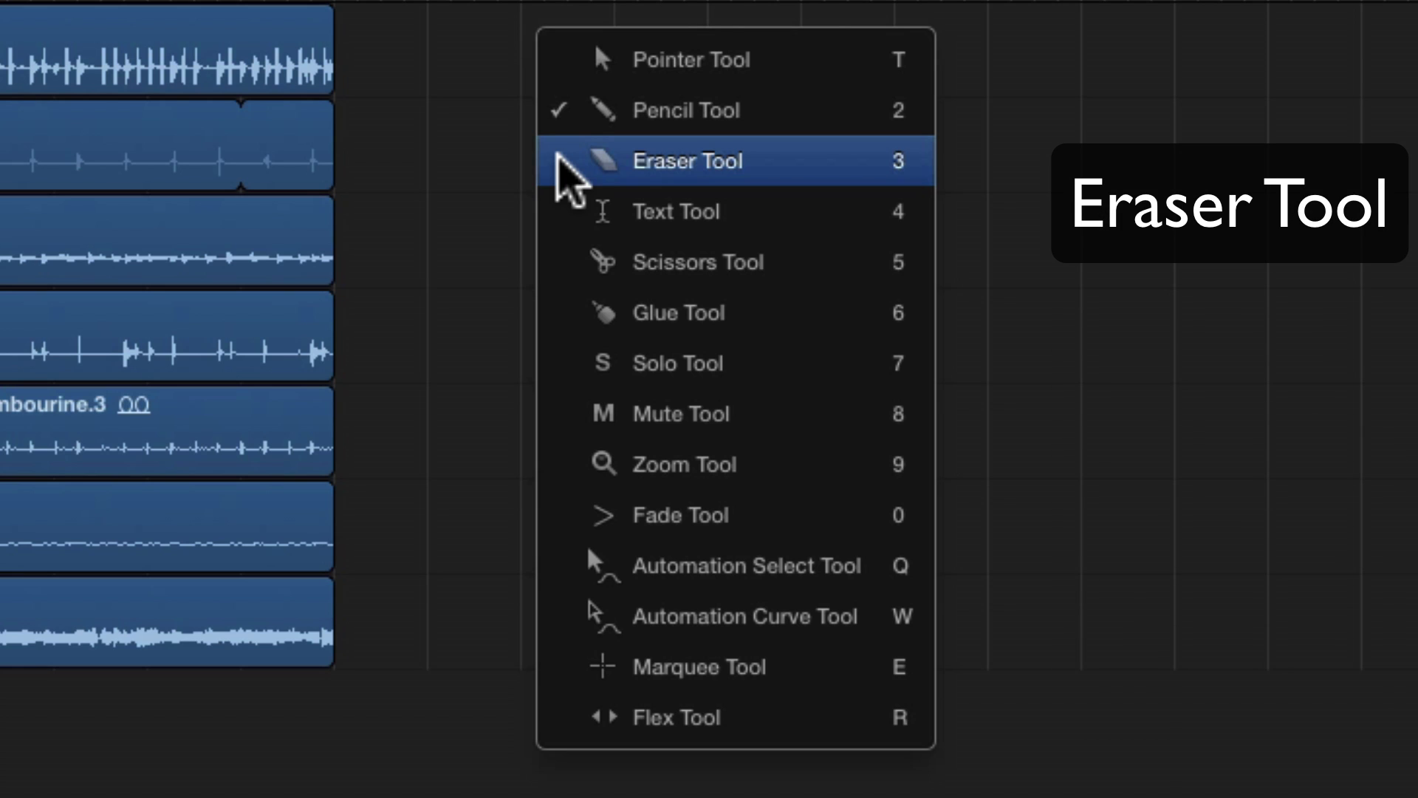
With the Eraser, erase drums 1.1, drums 1, handclaps, bass and bass.1, then undo to restore them
{"action": "key", "text": "3"}
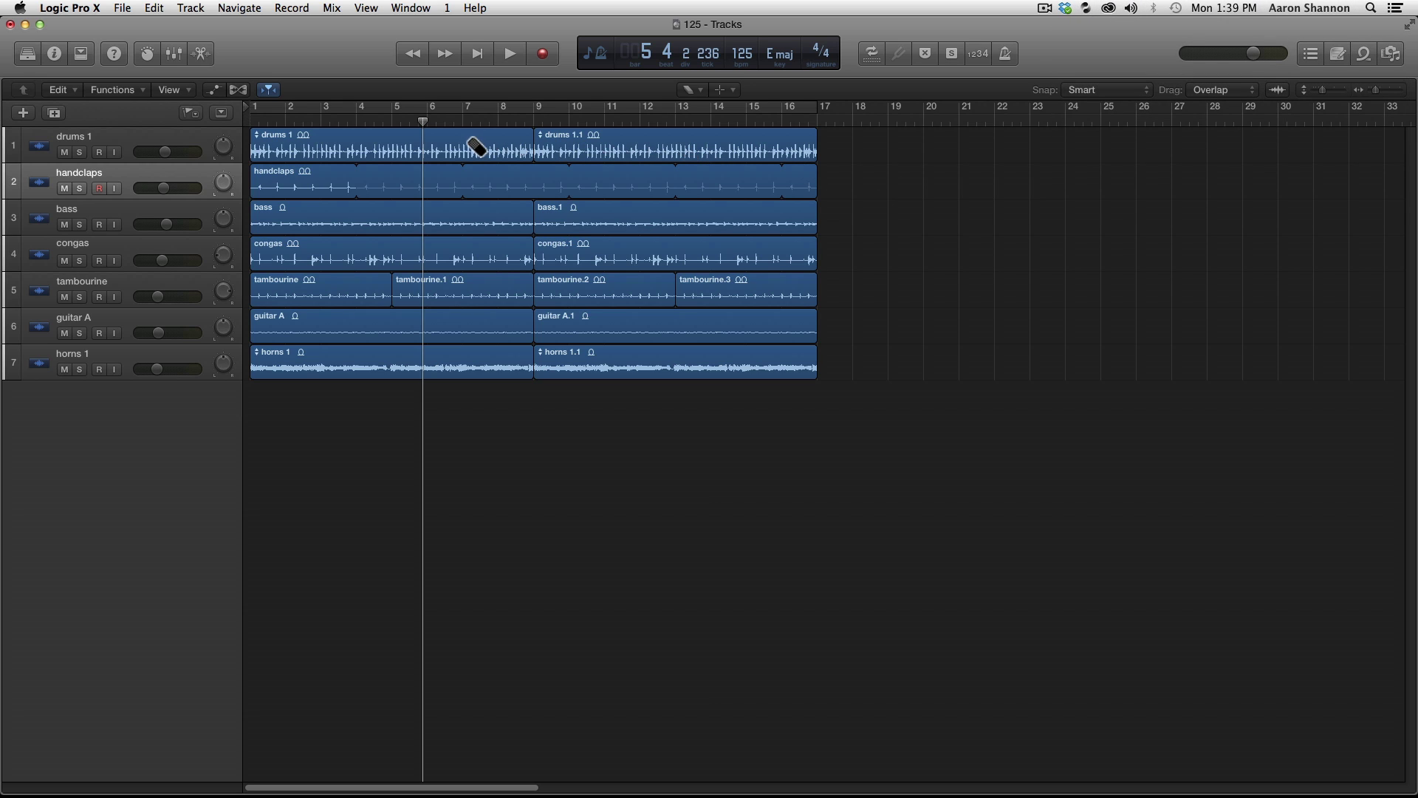
{"action": "left_click", "coordinate": [636, 150]}
{"action": "left_click", "coordinate": [475, 144]}
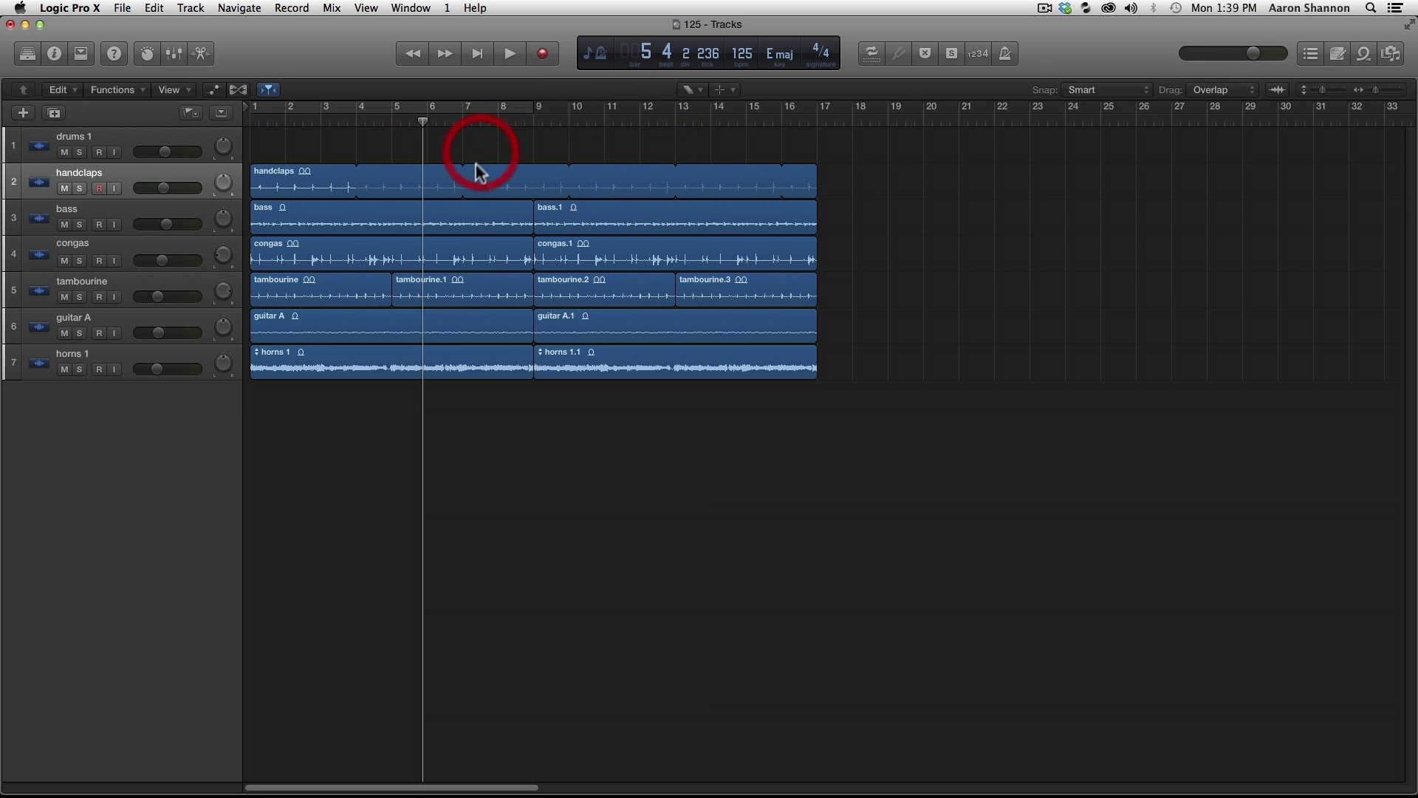
{"action": "left_click", "coordinate": [314, 188]}
{"action": "left_click", "coordinate": [316, 217]}
{"action": "left_click", "coordinate": [598, 222]}
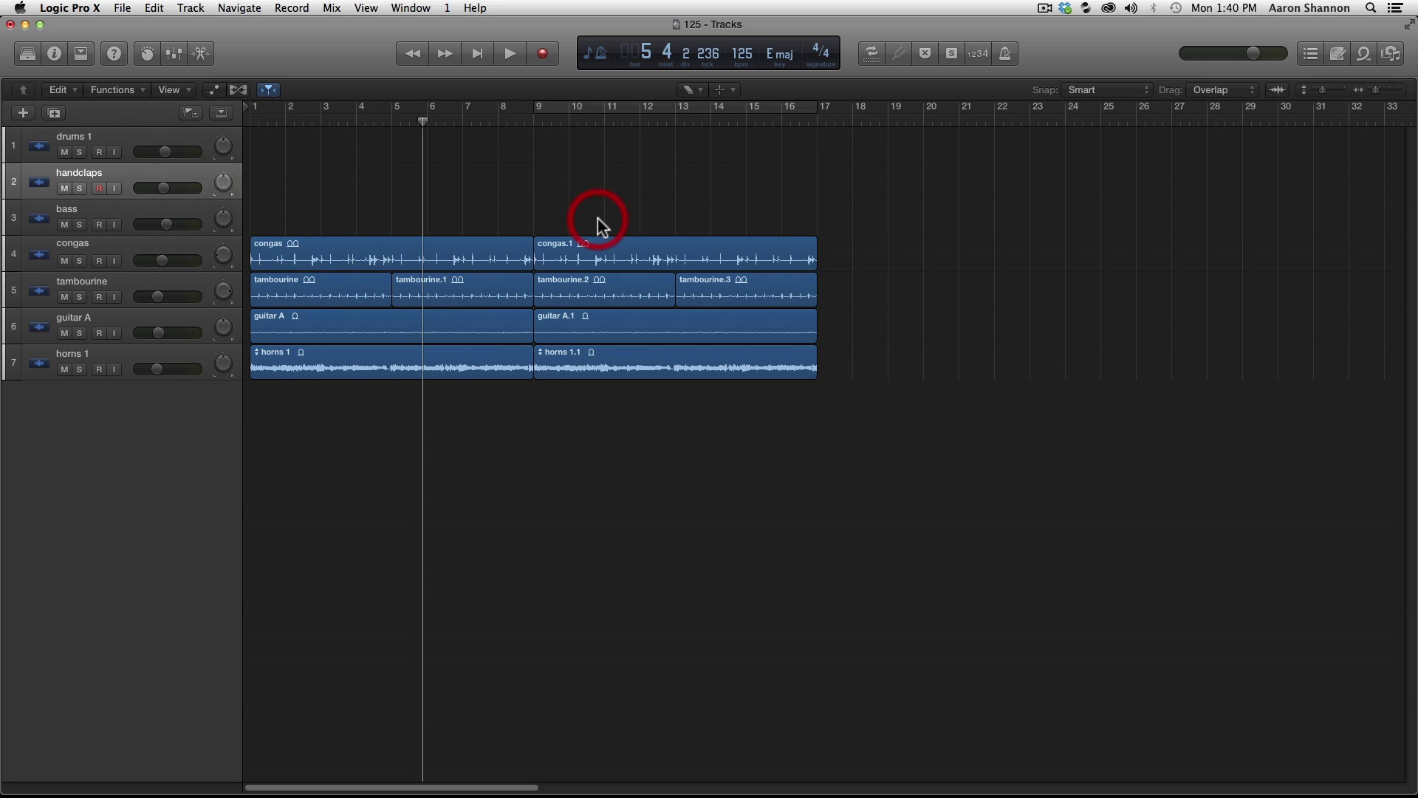
{"action": "key", "text": "super+z"}
{"action": "key", "text": "super+z"}
{"action": "key", "text": "super+z"}
{"action": "key", "text": "super+z"}
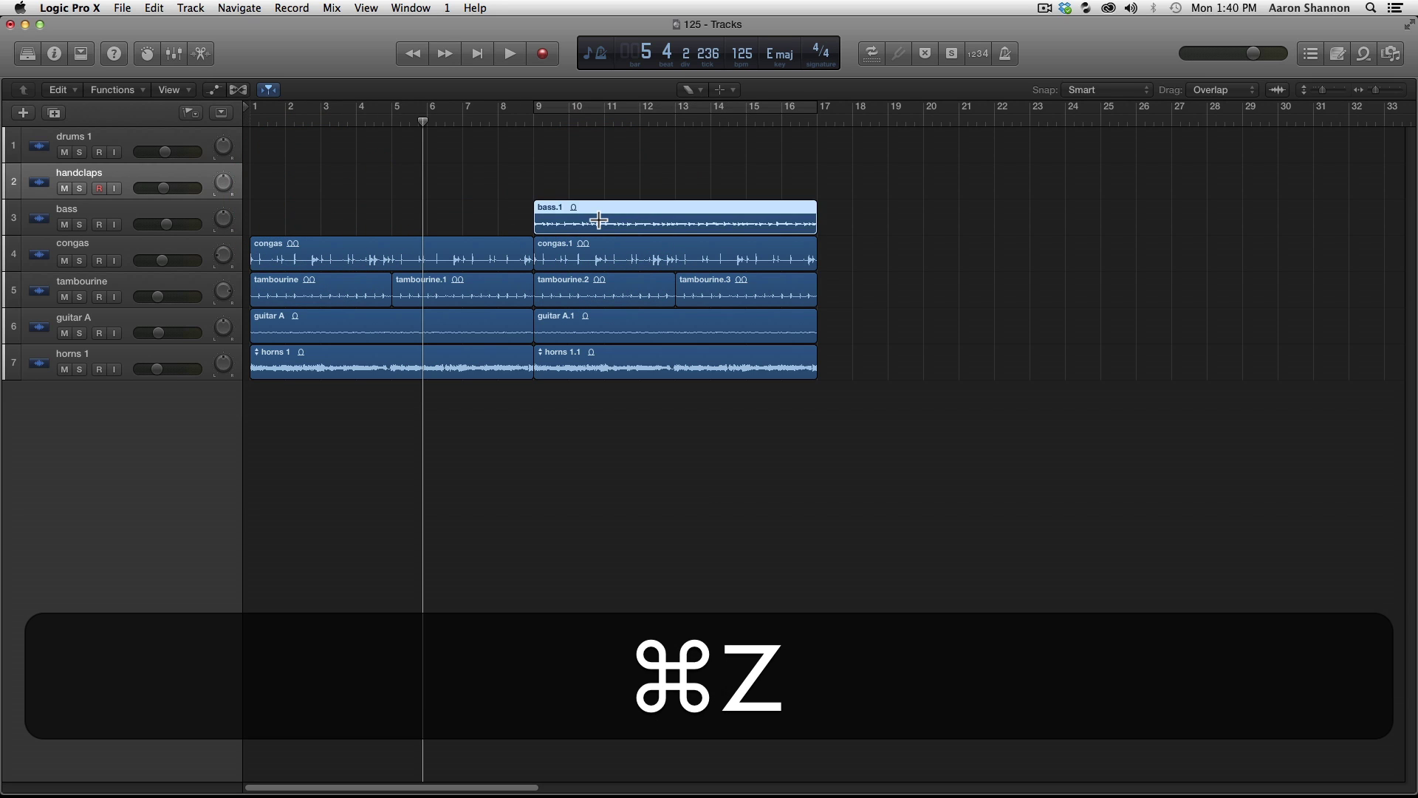
{"action": "key", "text": "super+z"}
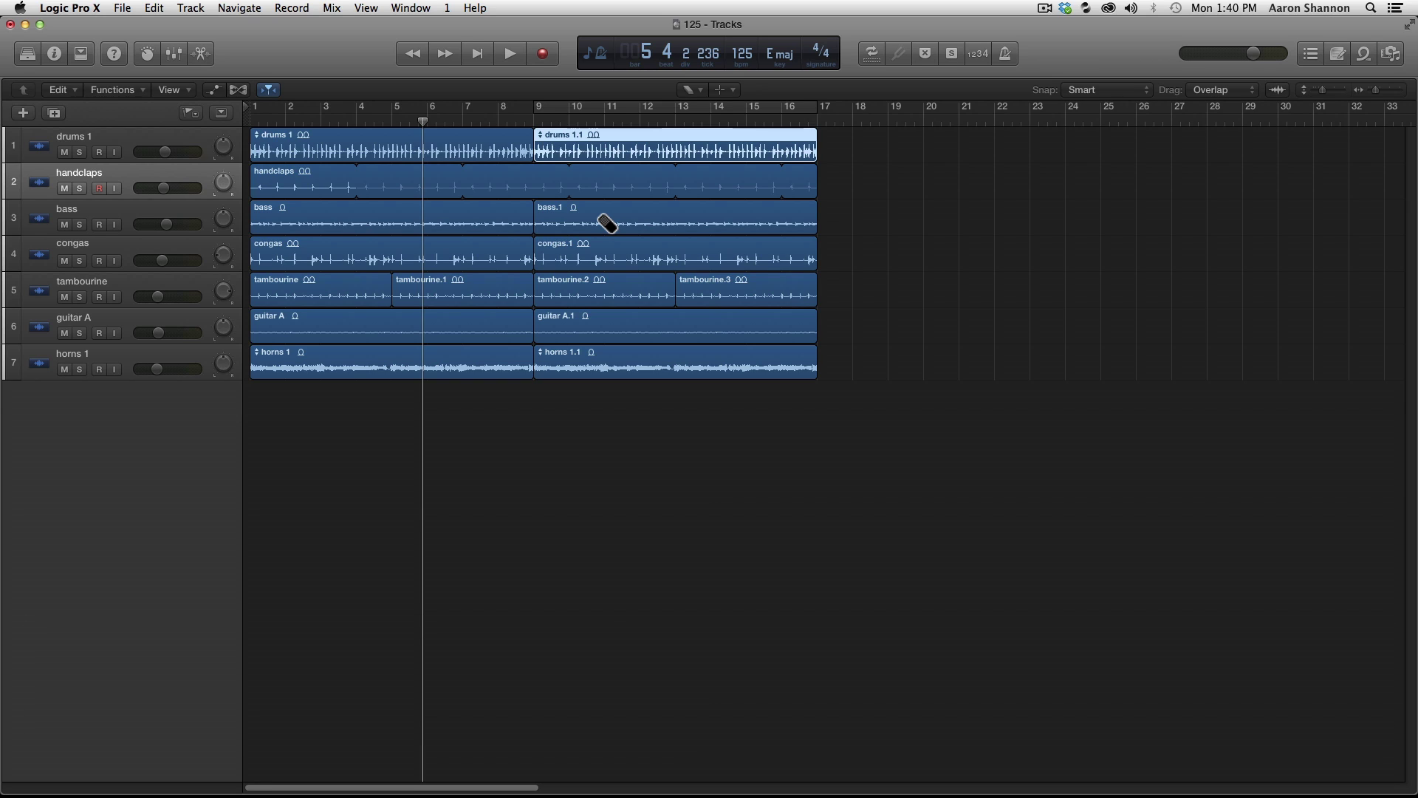
Rename the drums 1.1 region to 'Drums' using the Text tool
{"action": "key", "text": "t"}
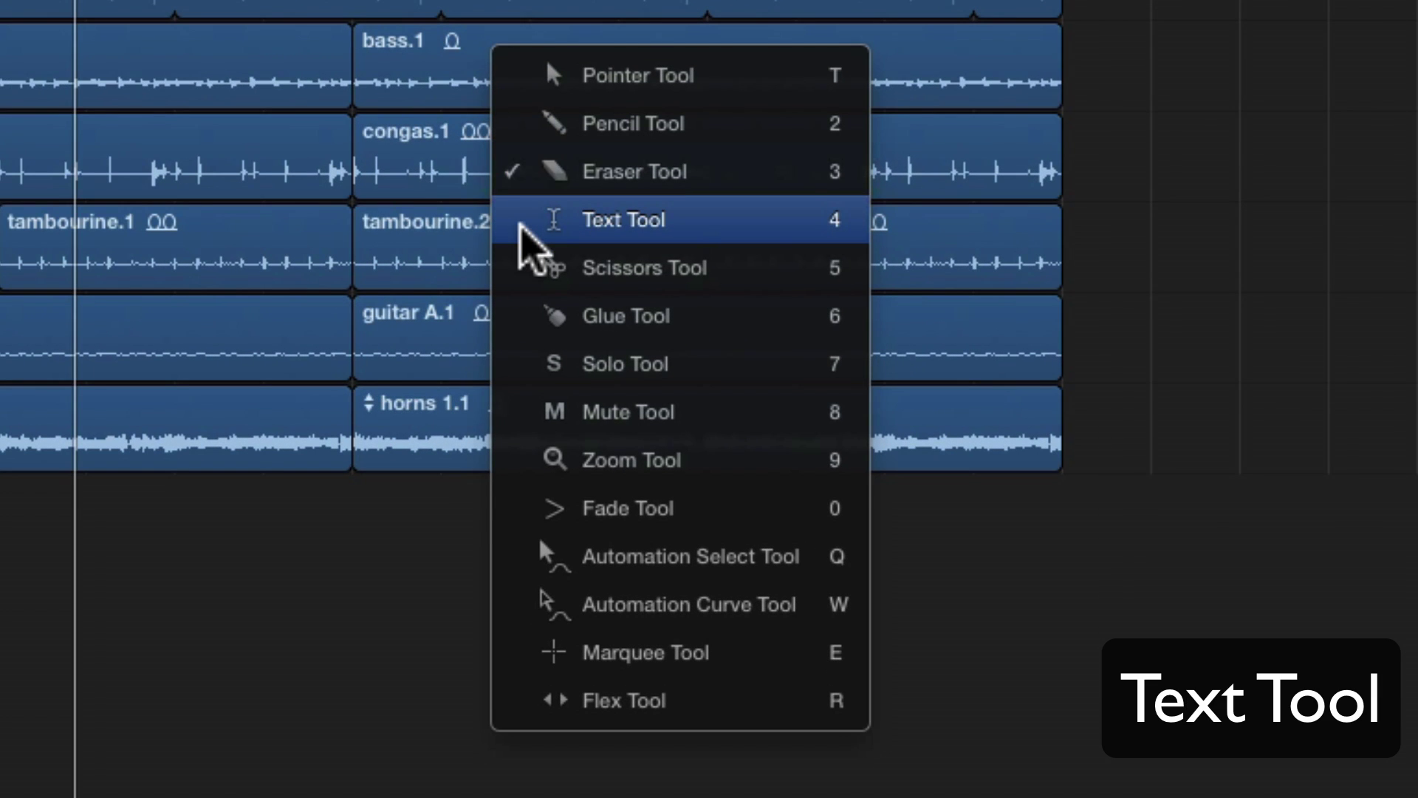
{"action": "left_click", "coordinate": [520, 227]}
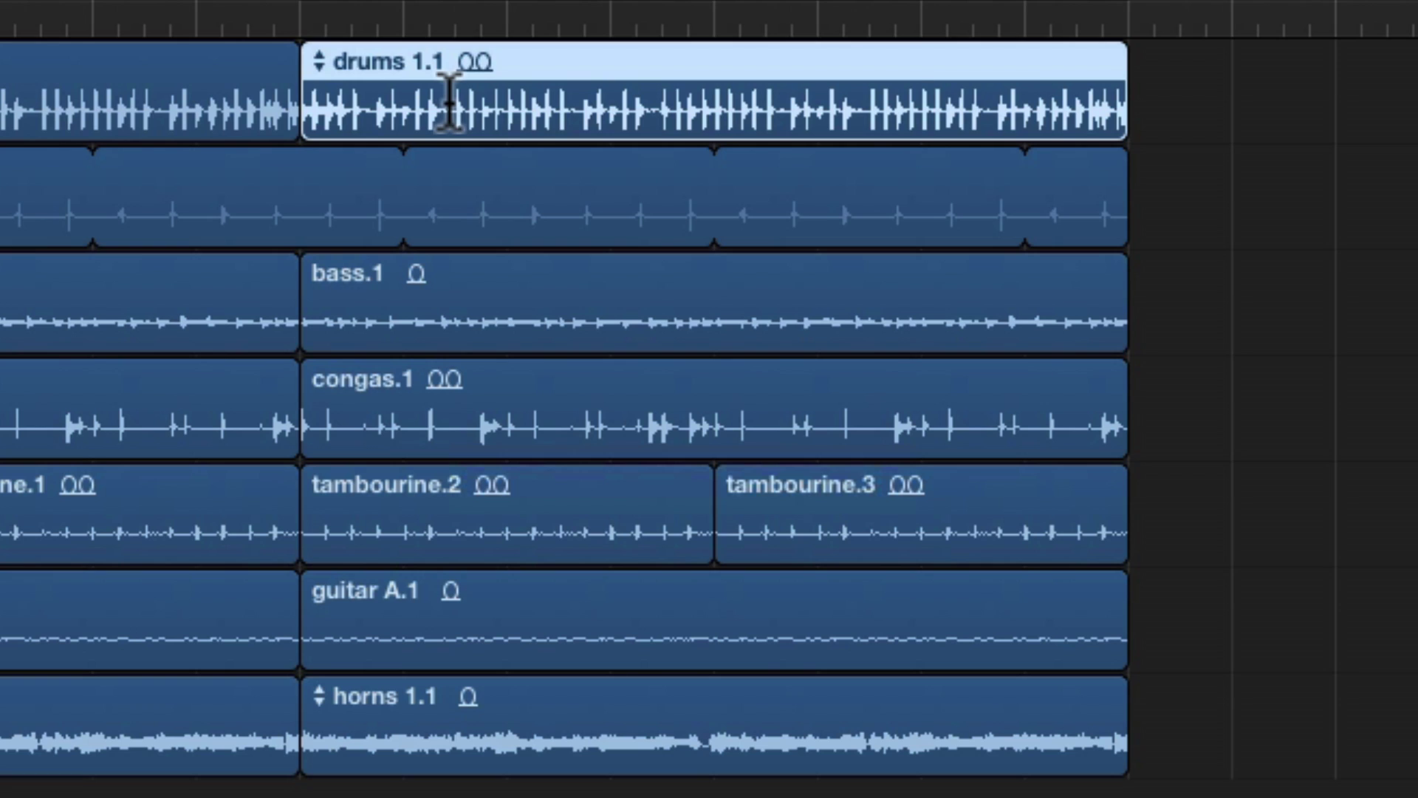
{"action": "left_click", "coordinate": [449, 102]}
{"action": "type", "text": "Drums"}
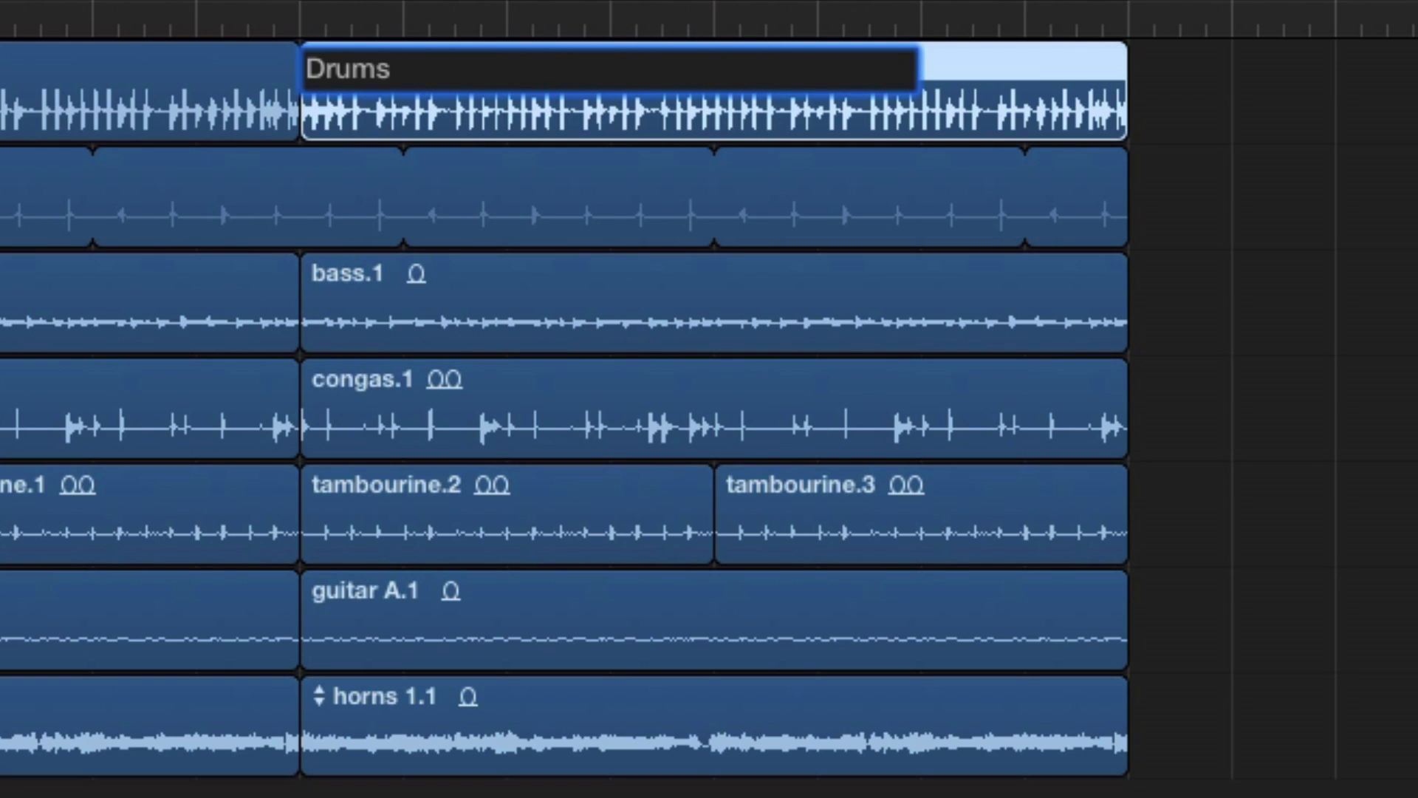
{"action": "key", "text": "Return"}
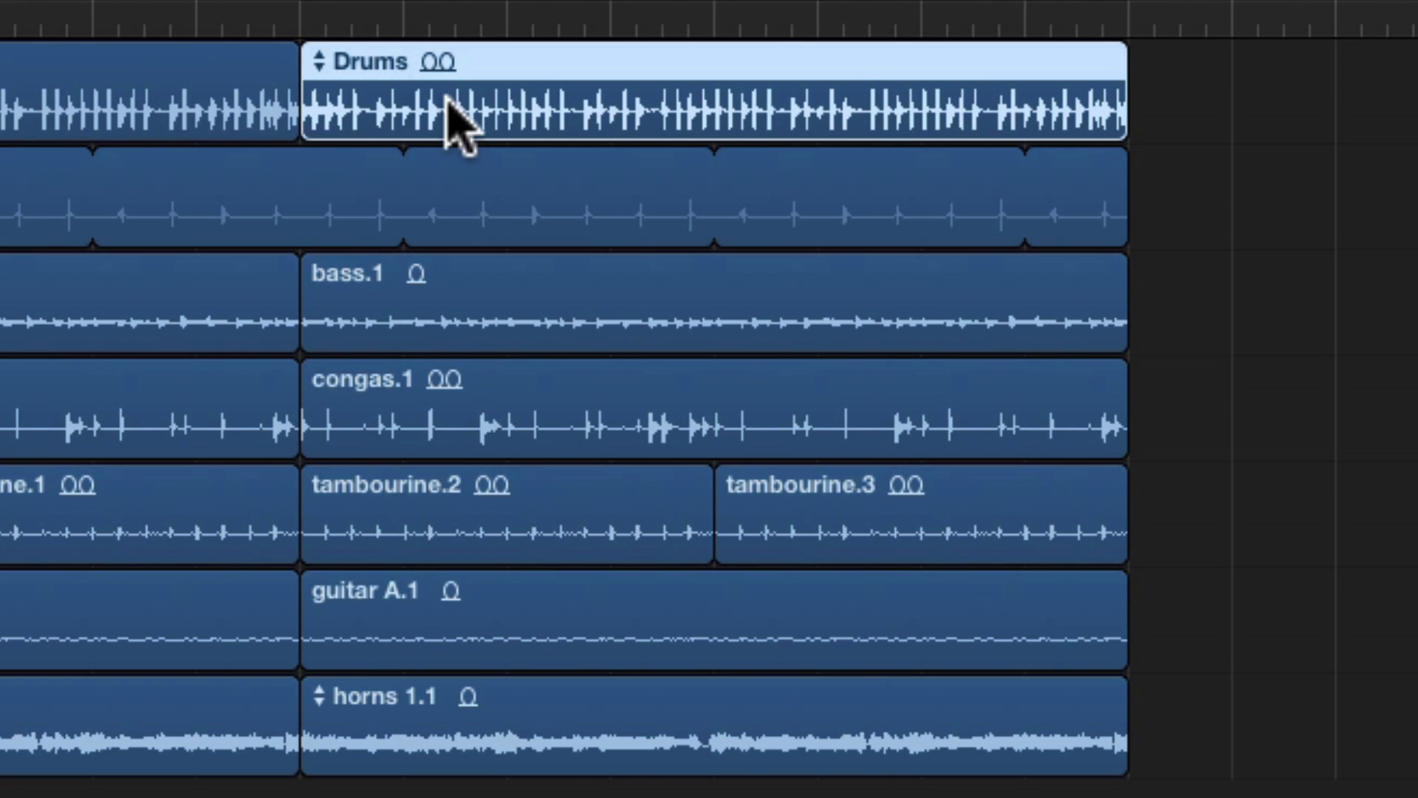
{"action": "key", "text": "t"}
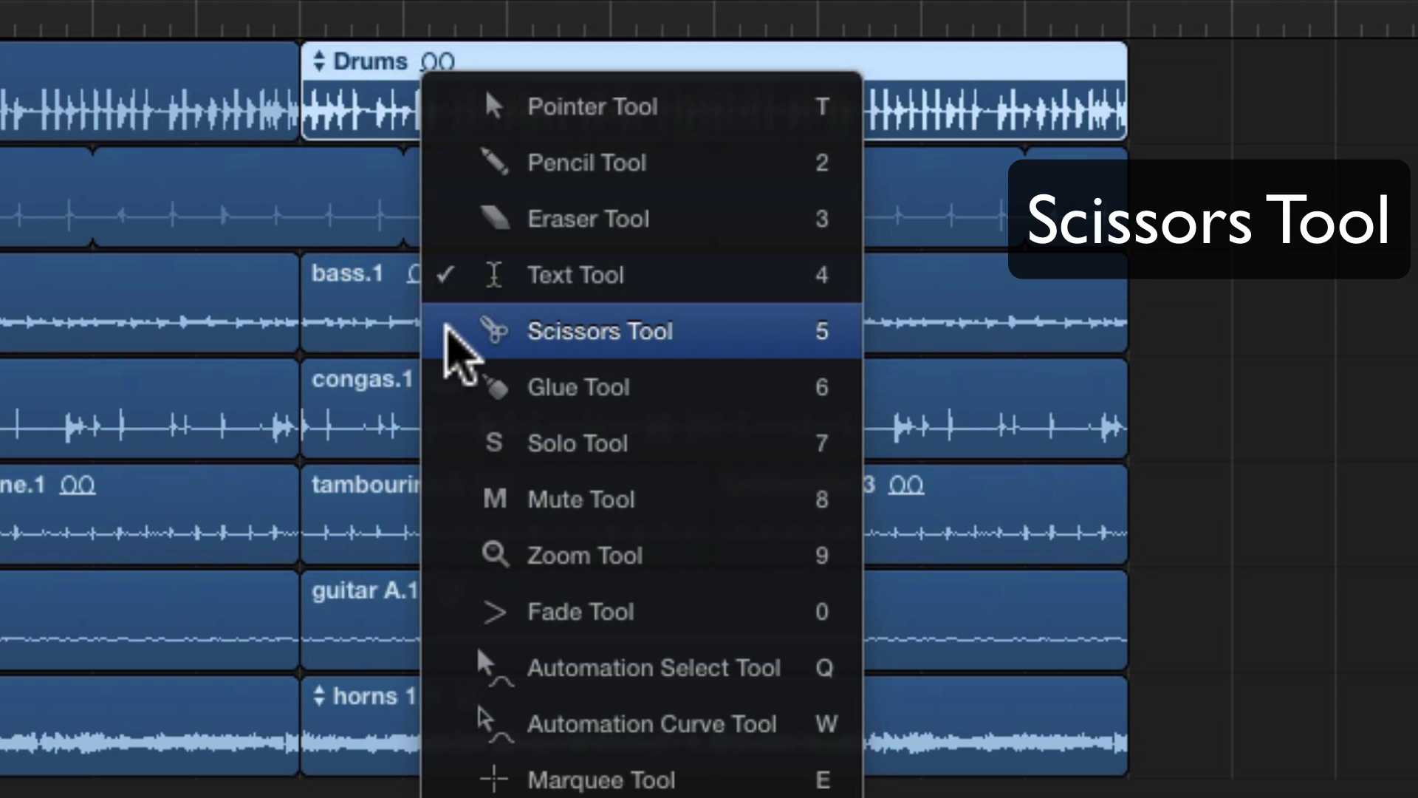
With Scissors, split the Drums region at bars 11, 13 and 15
{"action": "left_click", "coordinate": [447, 330]}
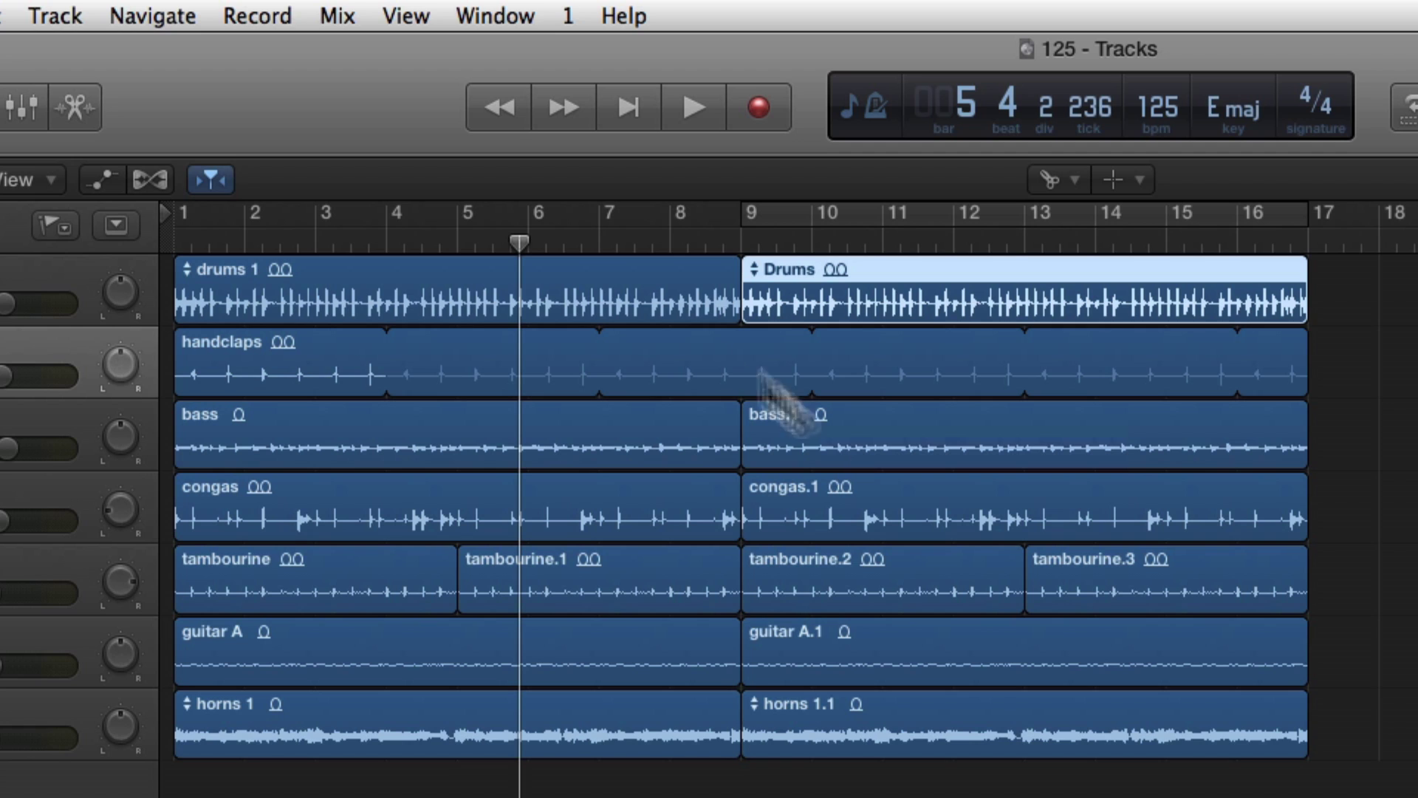
{"action": "left_click_drag", "start_coordinate": [520, 240], "coordinate": [464, 238]}
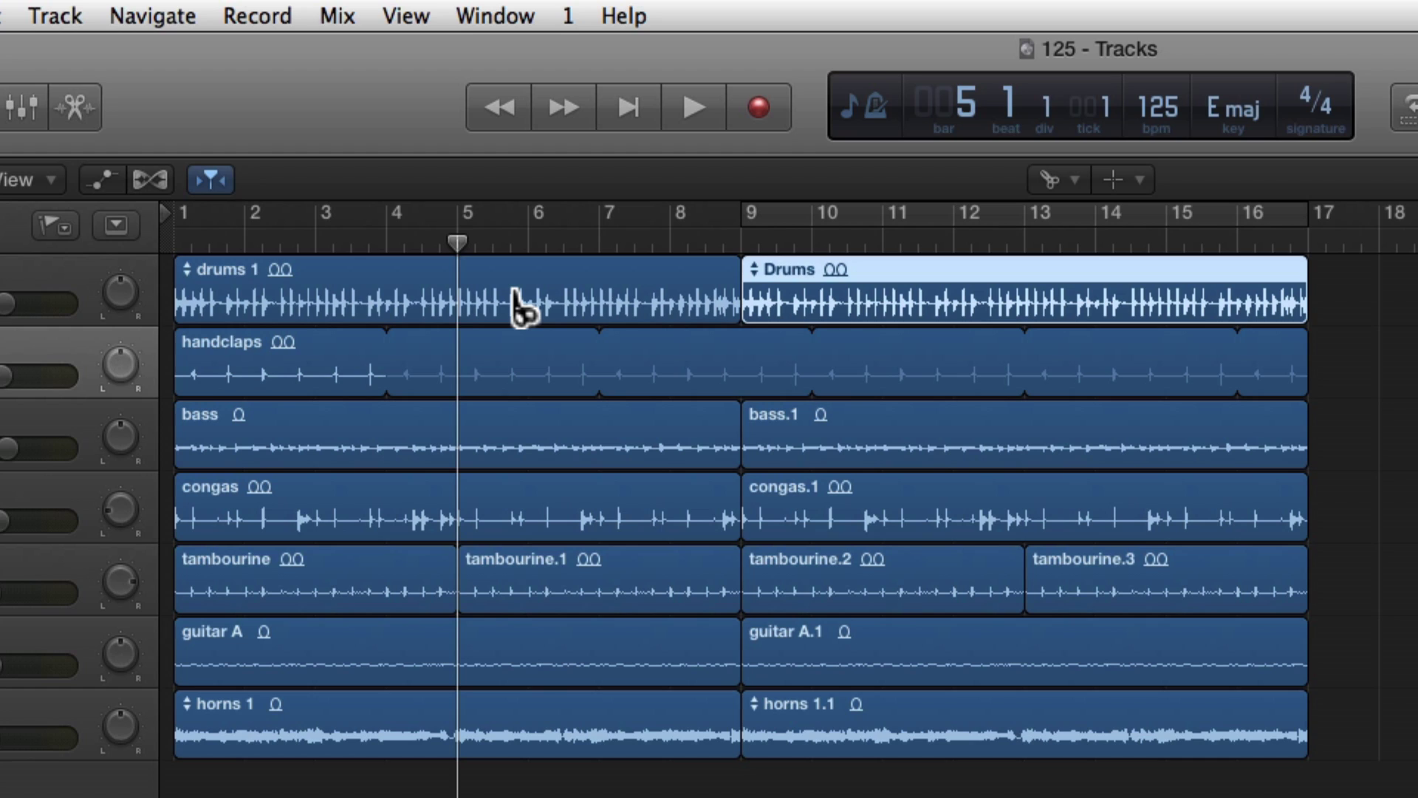
{"action": "left_click", "coordinate": [888, 297]}
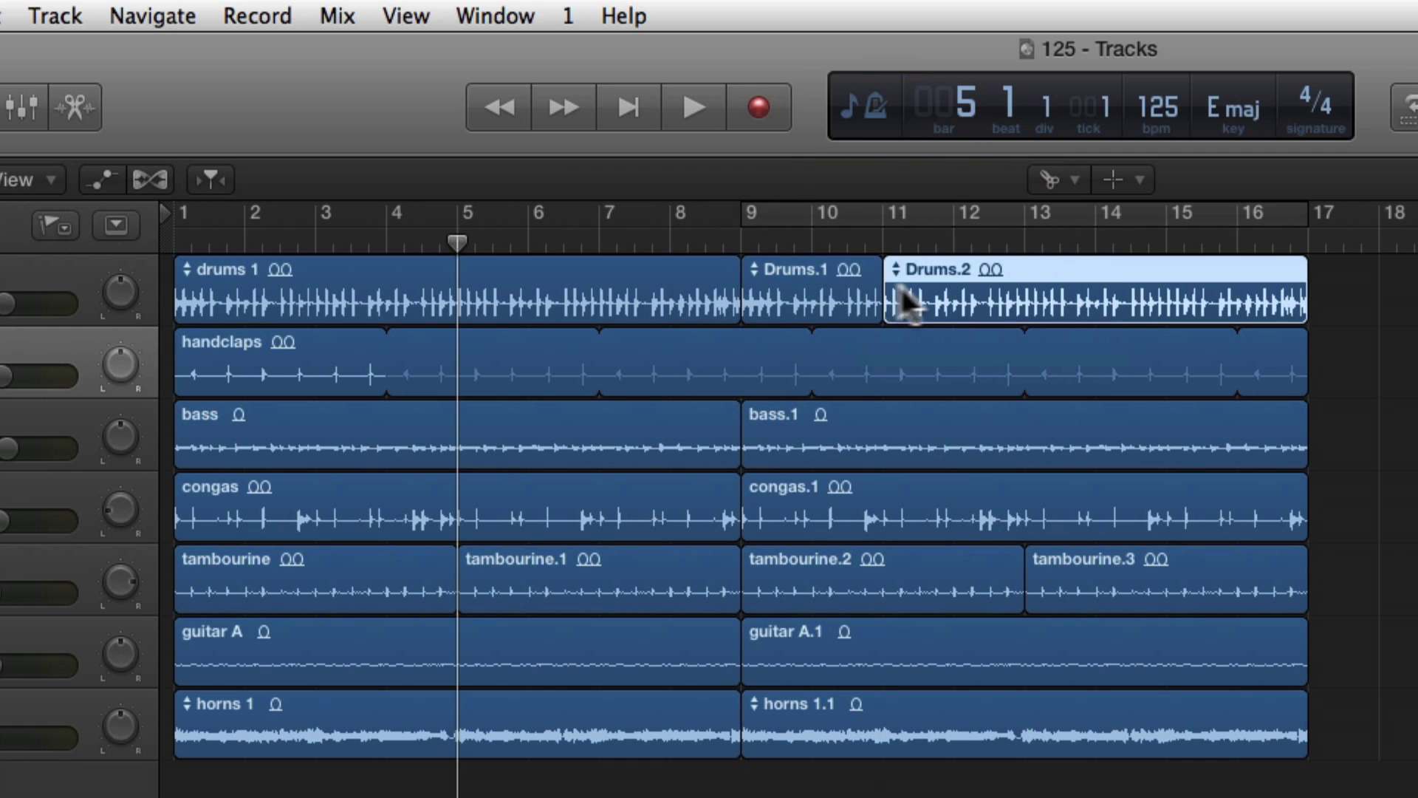
{"action": "left_click", "coordinate": [1026, 302]}
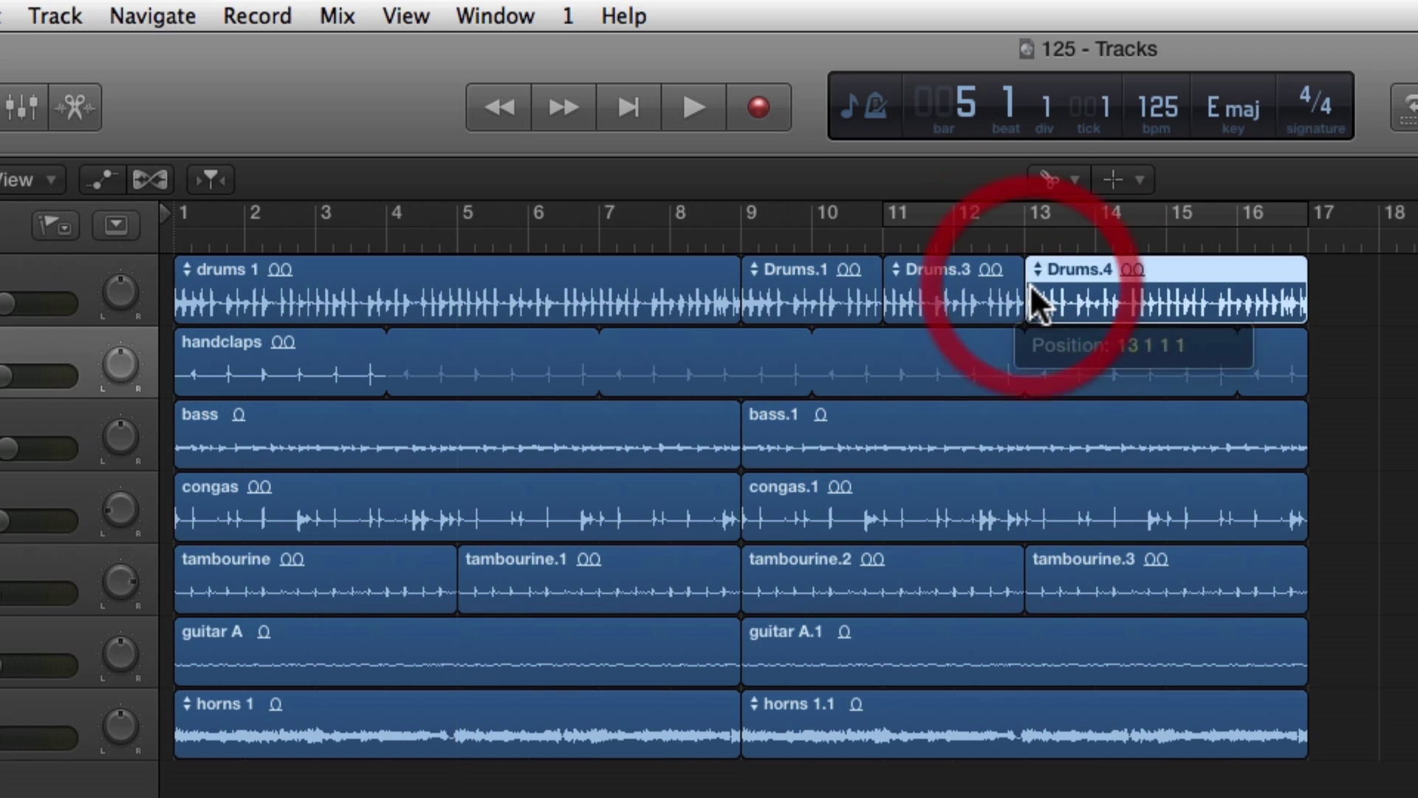
{"action": "left_click", "coordinate": [1169, 299]}
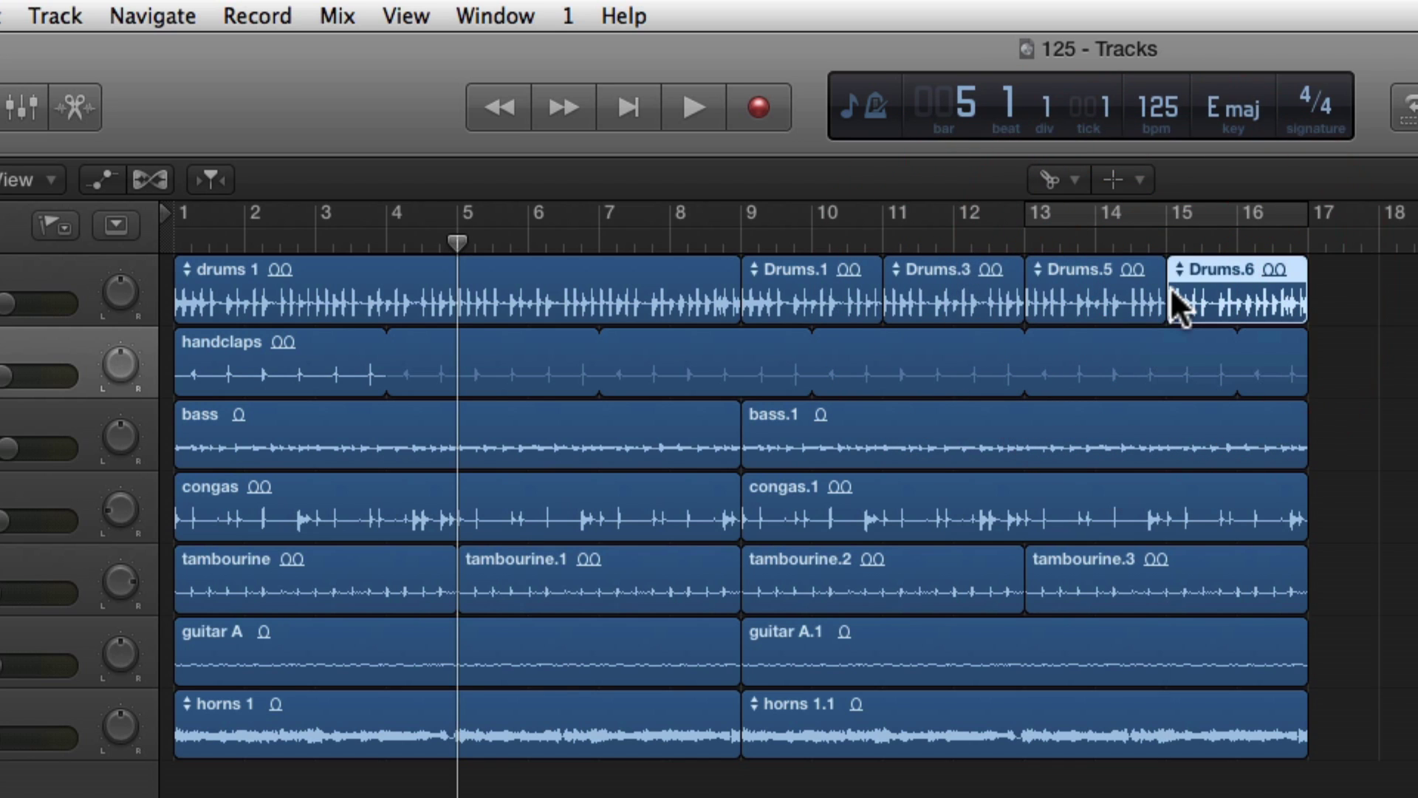
Split drums 1 at bars 3, 5 and 7, redoing the missed bar 7 cut
{"action": "left_click", "coordinate": [318, 291]}
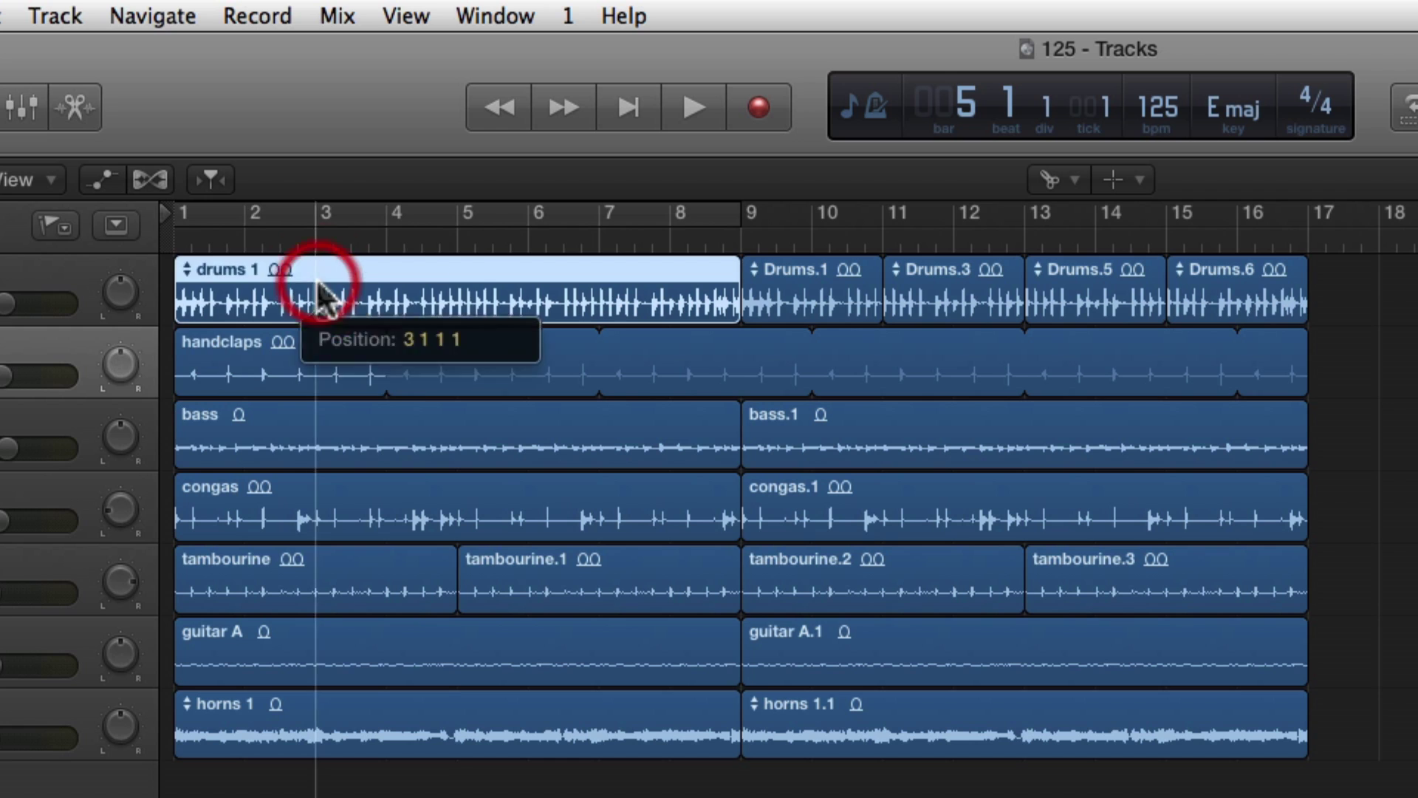
{"action": "left_click", "coordinate": [460, 294]}
{"action": "left_click", "coordinate": [606, 291]}
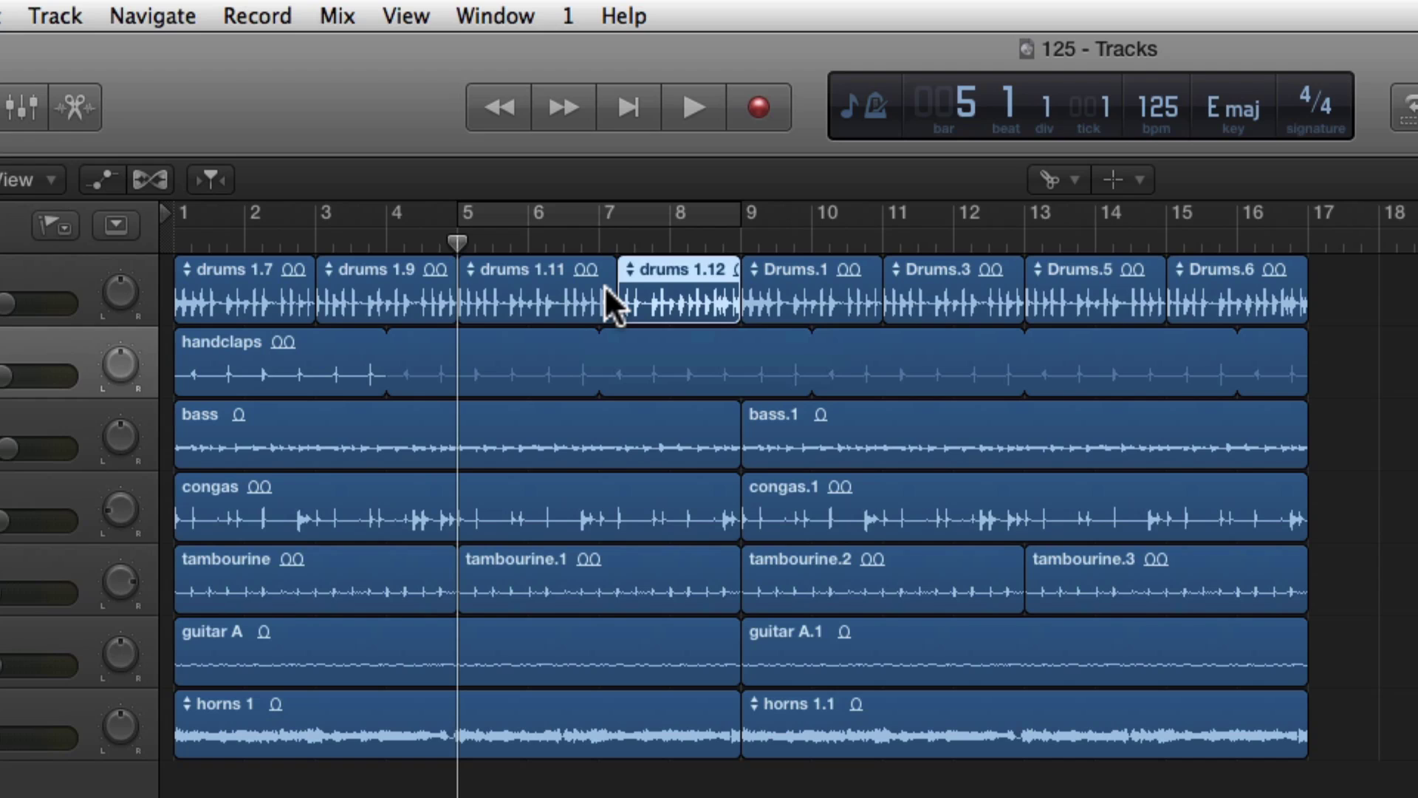
{"action": "key", "text": "super+z"}
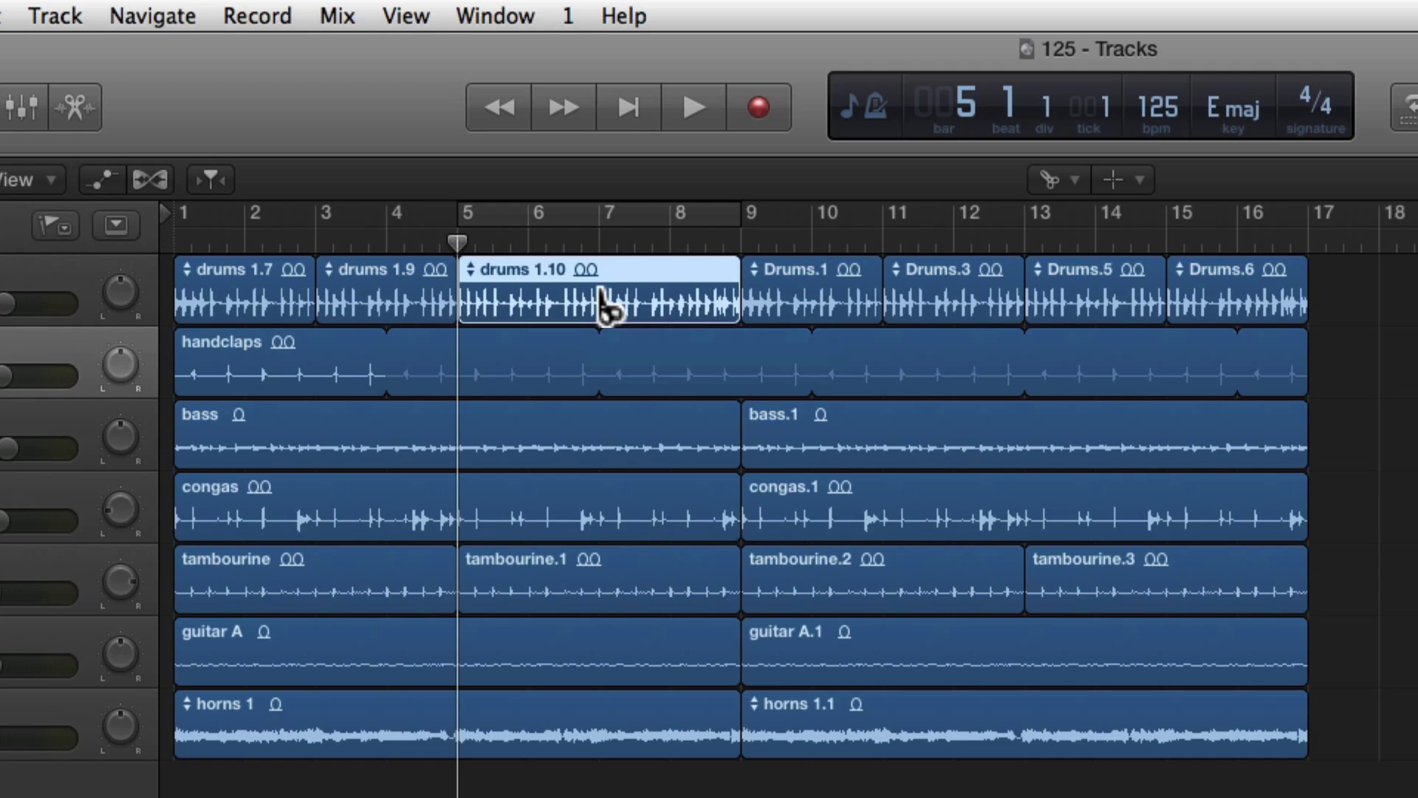
{"action": "left_click", "coordinate": [601, 290]}
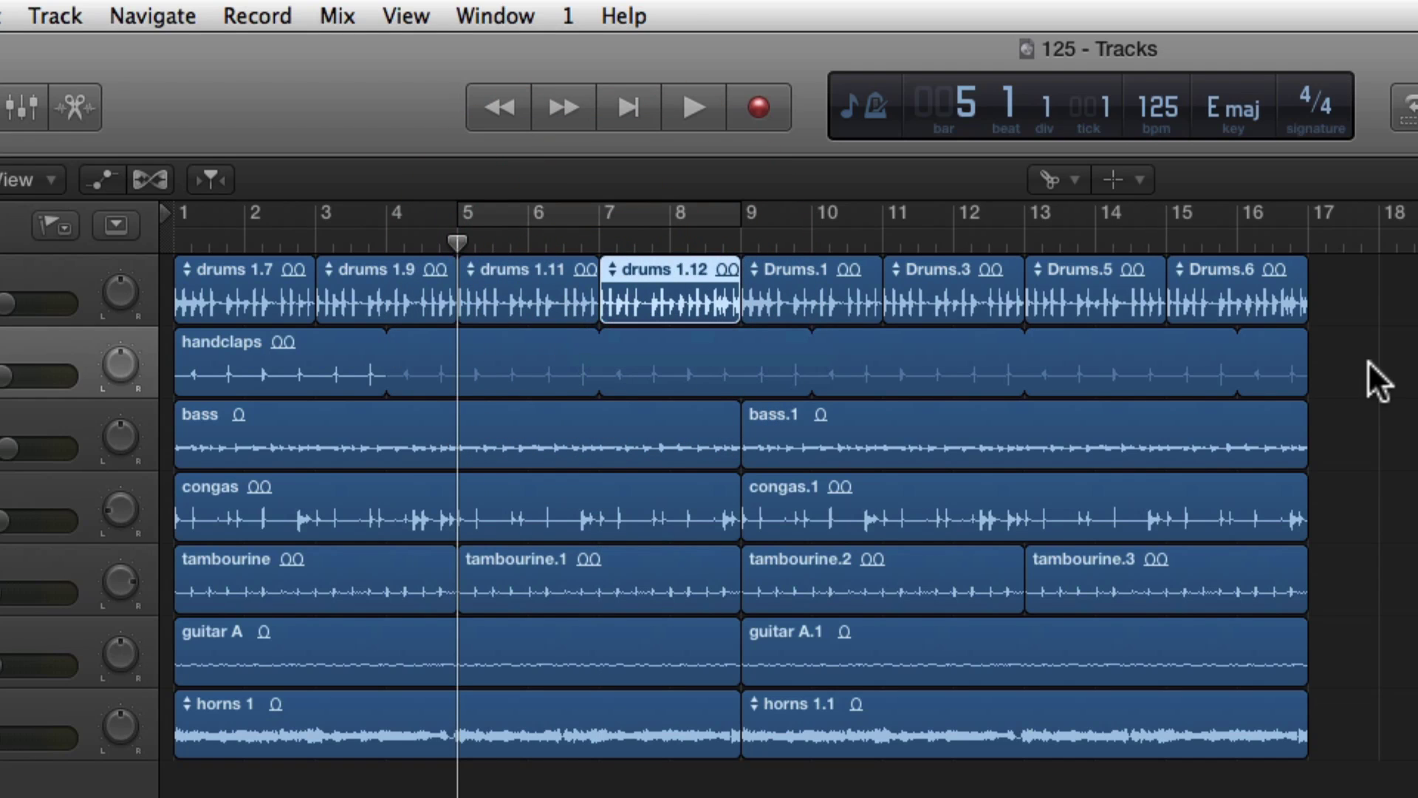
{"action": "left_click", "coordinate": [1061, 183]}
With the Pointer tool, select the four drum regions from bar 9 to bar 17
{"action": "left_click", "coordinate": [1061, 181]}
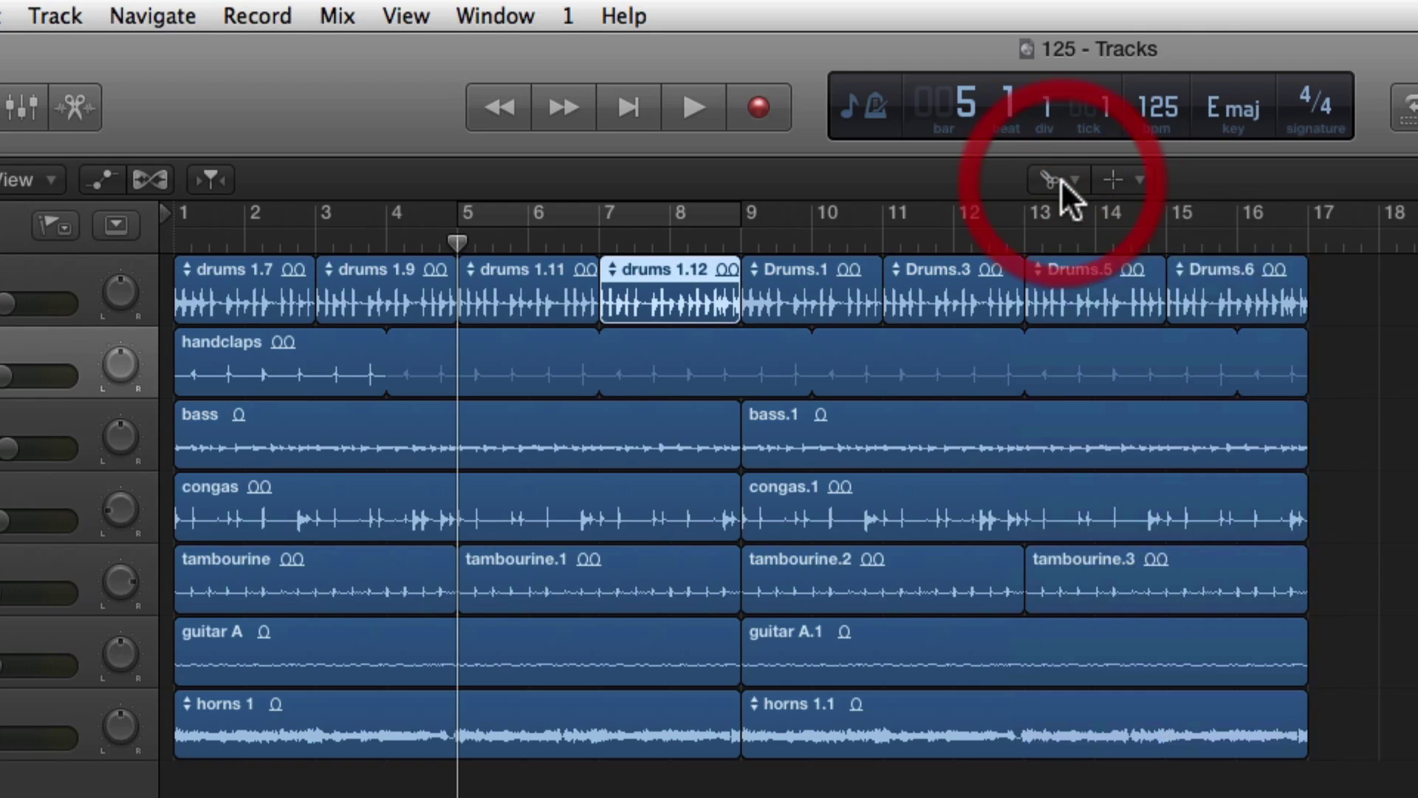
{"action": "left_click", "coordinate": [1061, 180]}
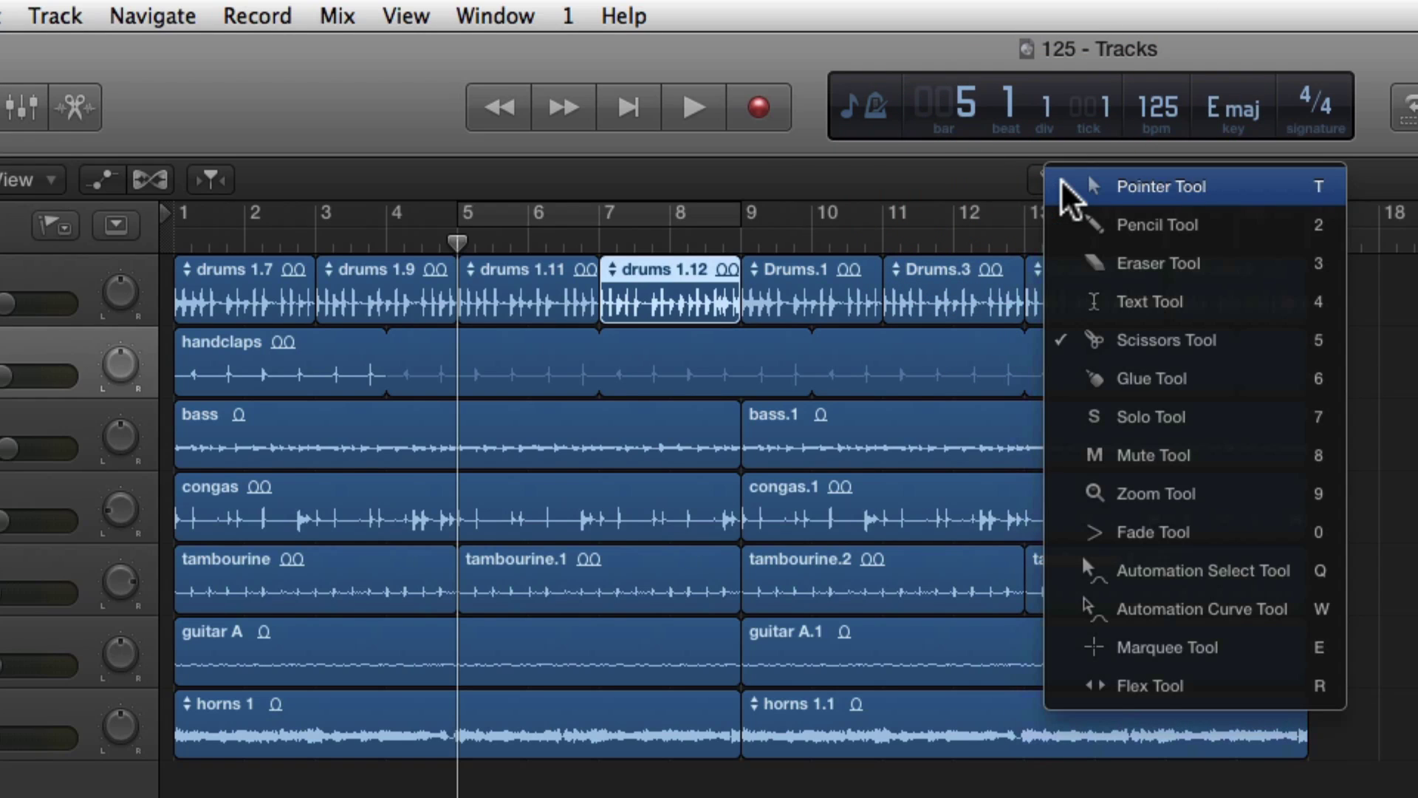
{"action": "left_click", "coordinate": [1064, 184]}
{"action": "left_click_drag", "start_coordinate": [1396, 282], "coordinate": [832, 291]}
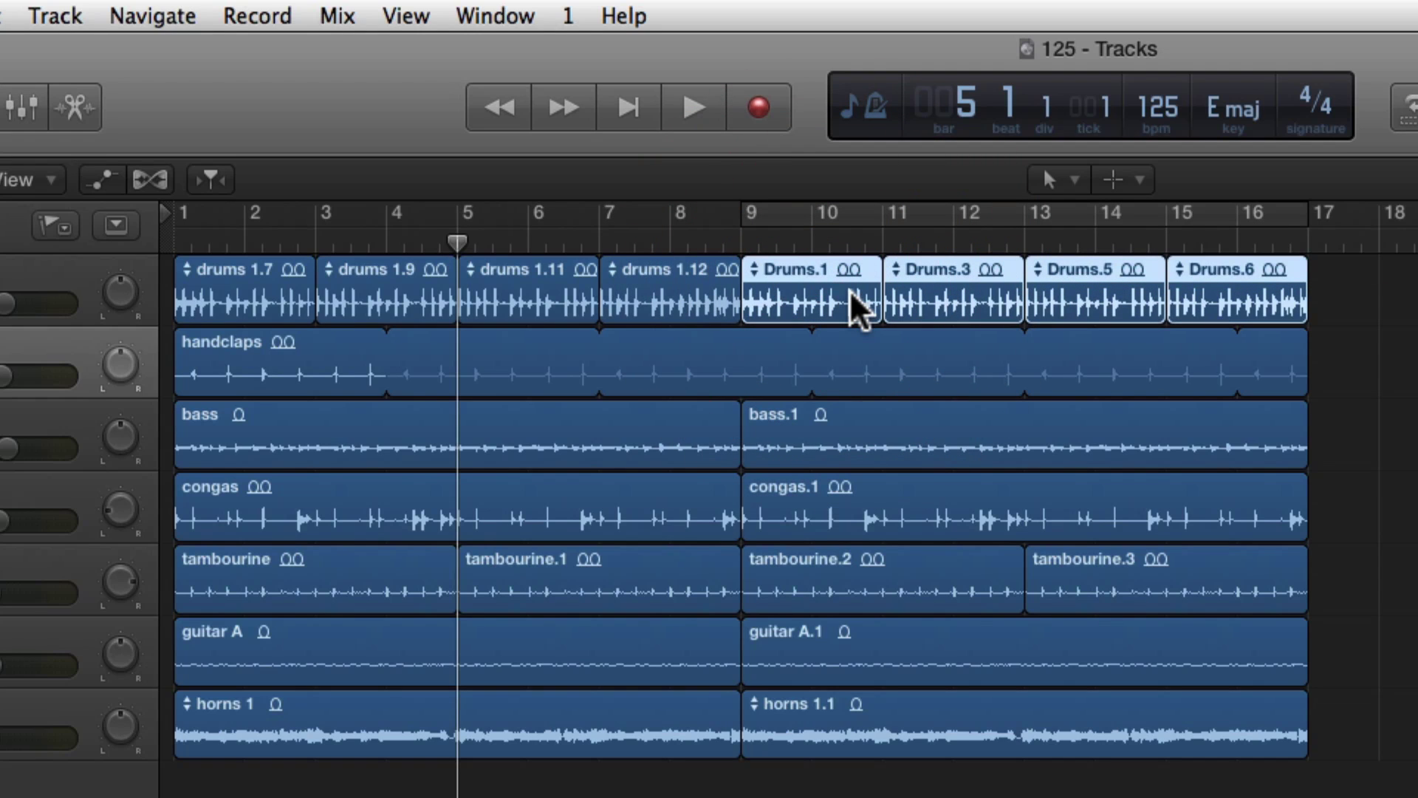
Name the selected regions 'D1' with the Text tool, numbering them D1 to D4
{"action": "key", "text": "t"}
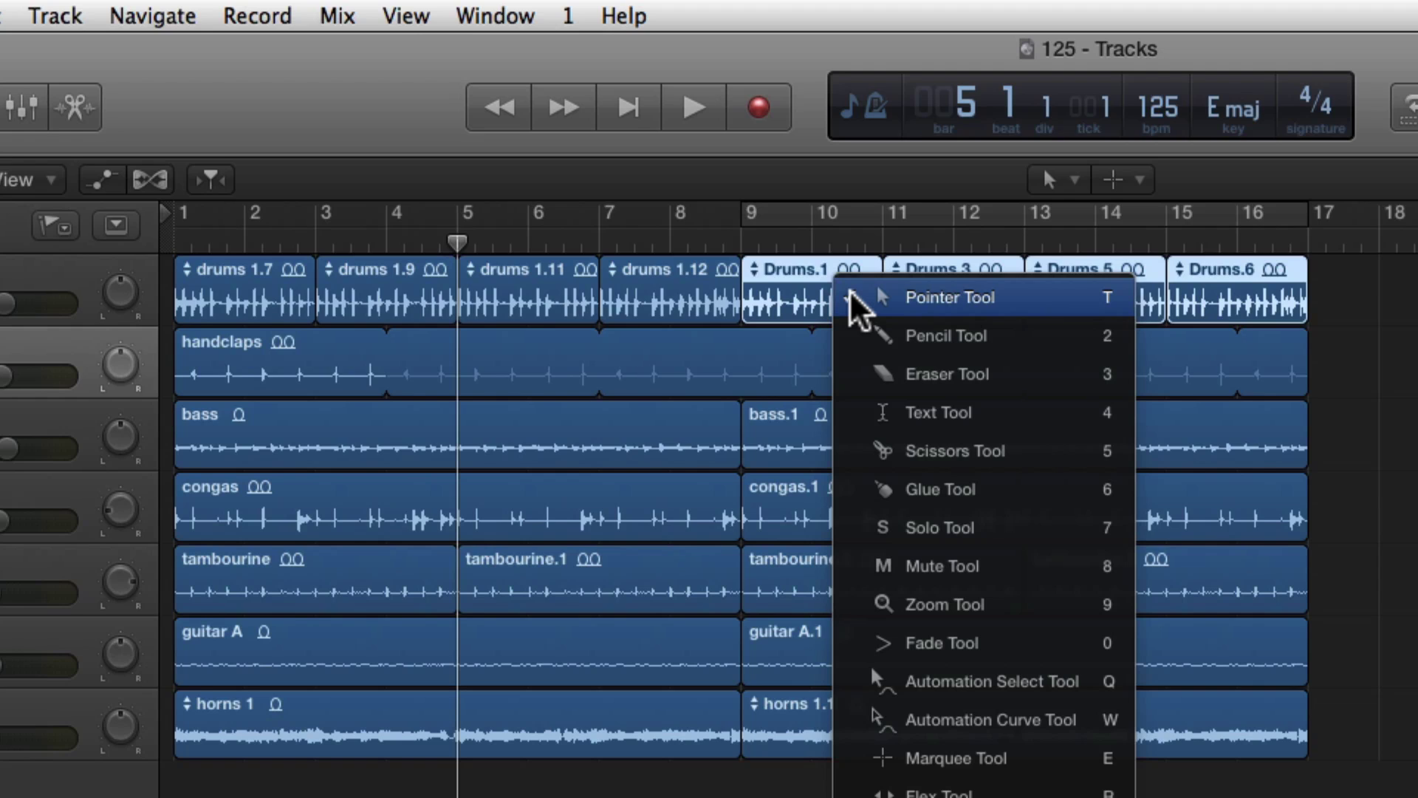
{"action": "key", "text": "4"}
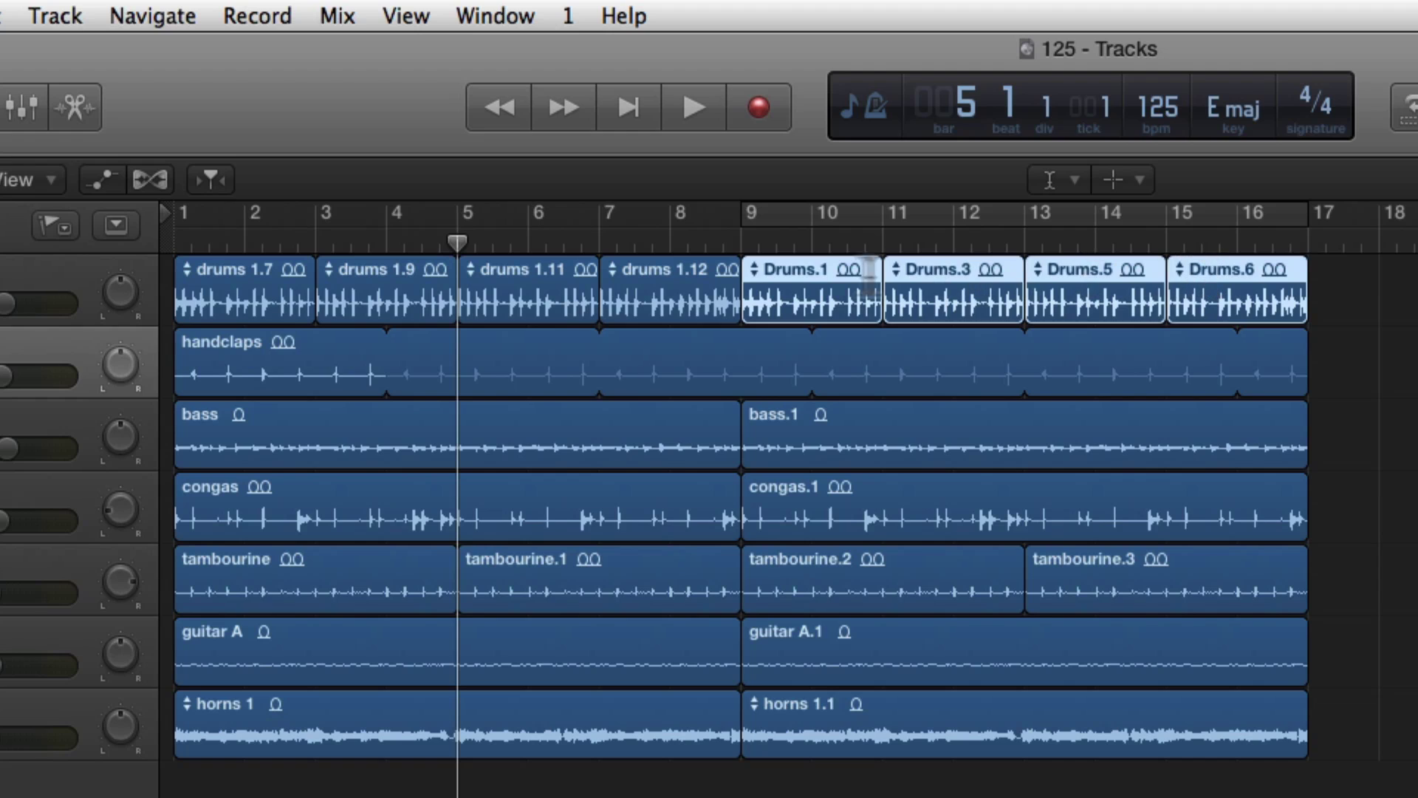
{"action": "left_click", "coordinate": [804, 274]}
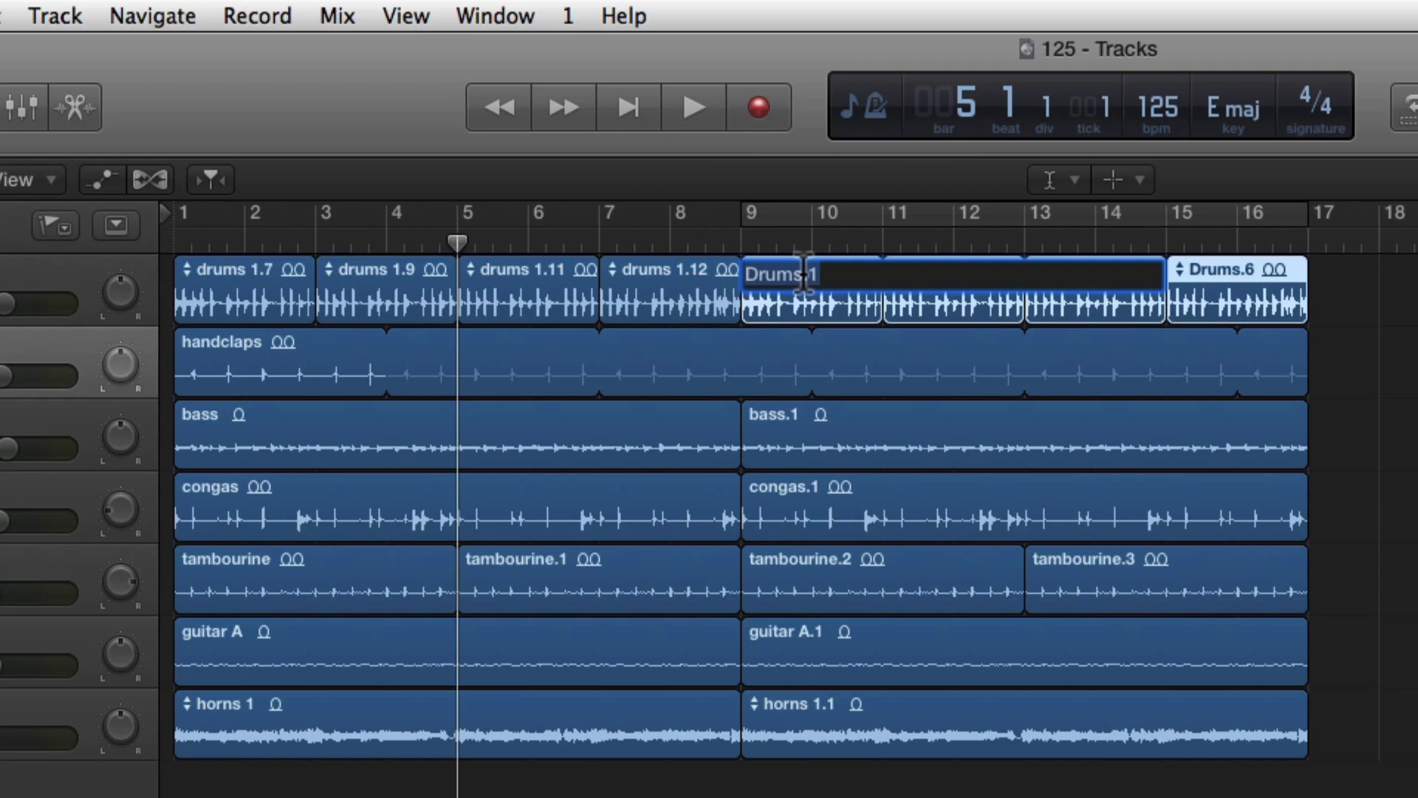
{"action": "type", "text": "D"}
{"action": "key", "text": "Return"}
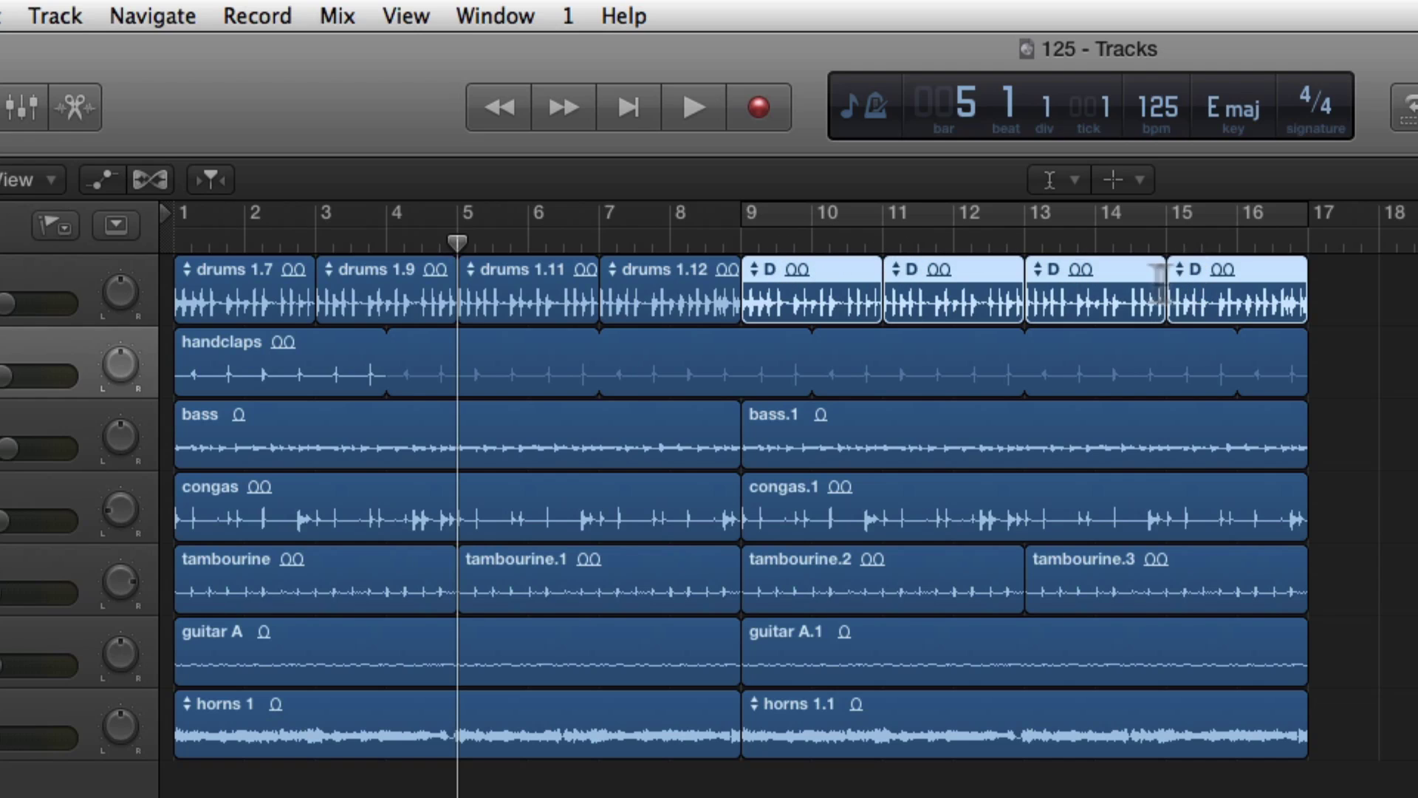
{"action": "left_click", "coordinate": [781, 269]}
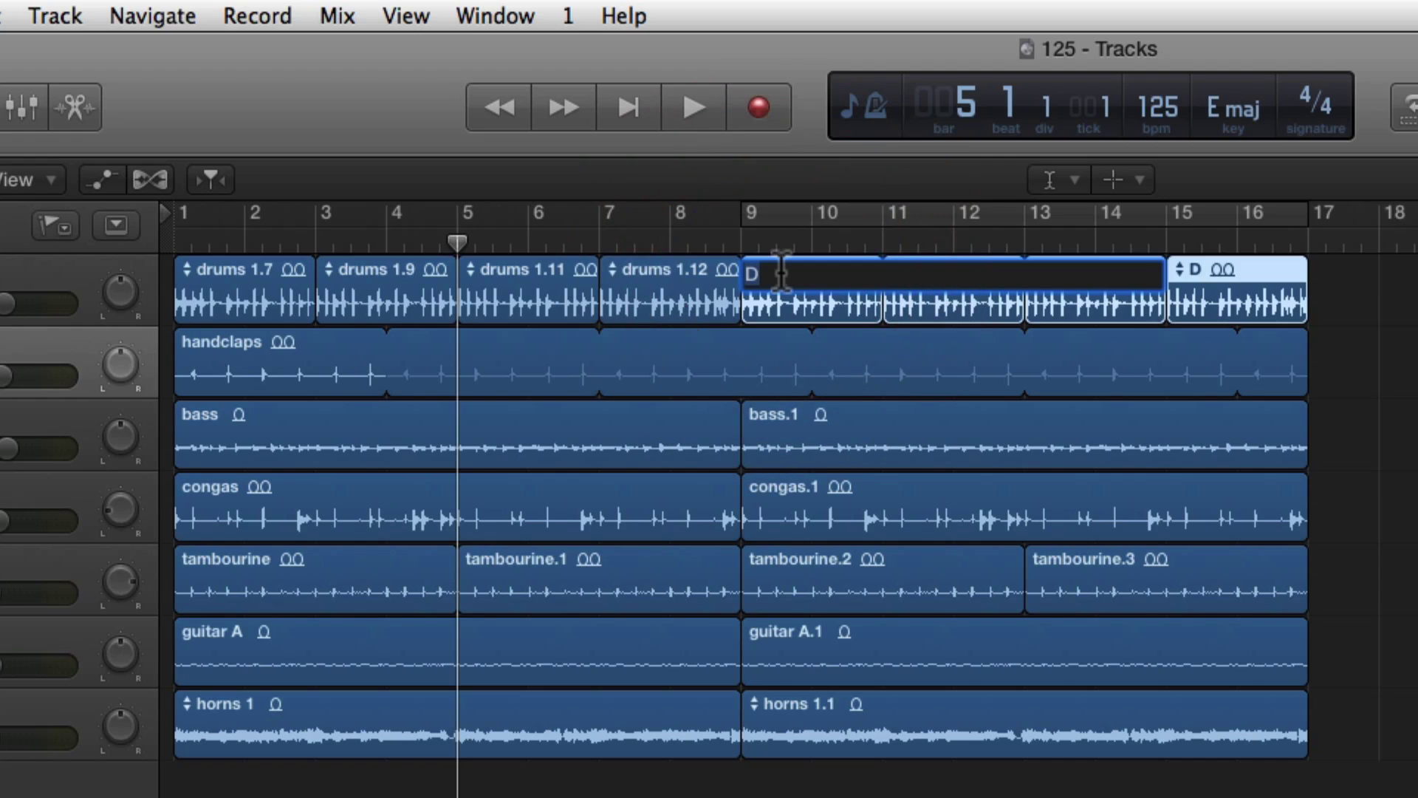
{"action": "type", "text": "D1"}
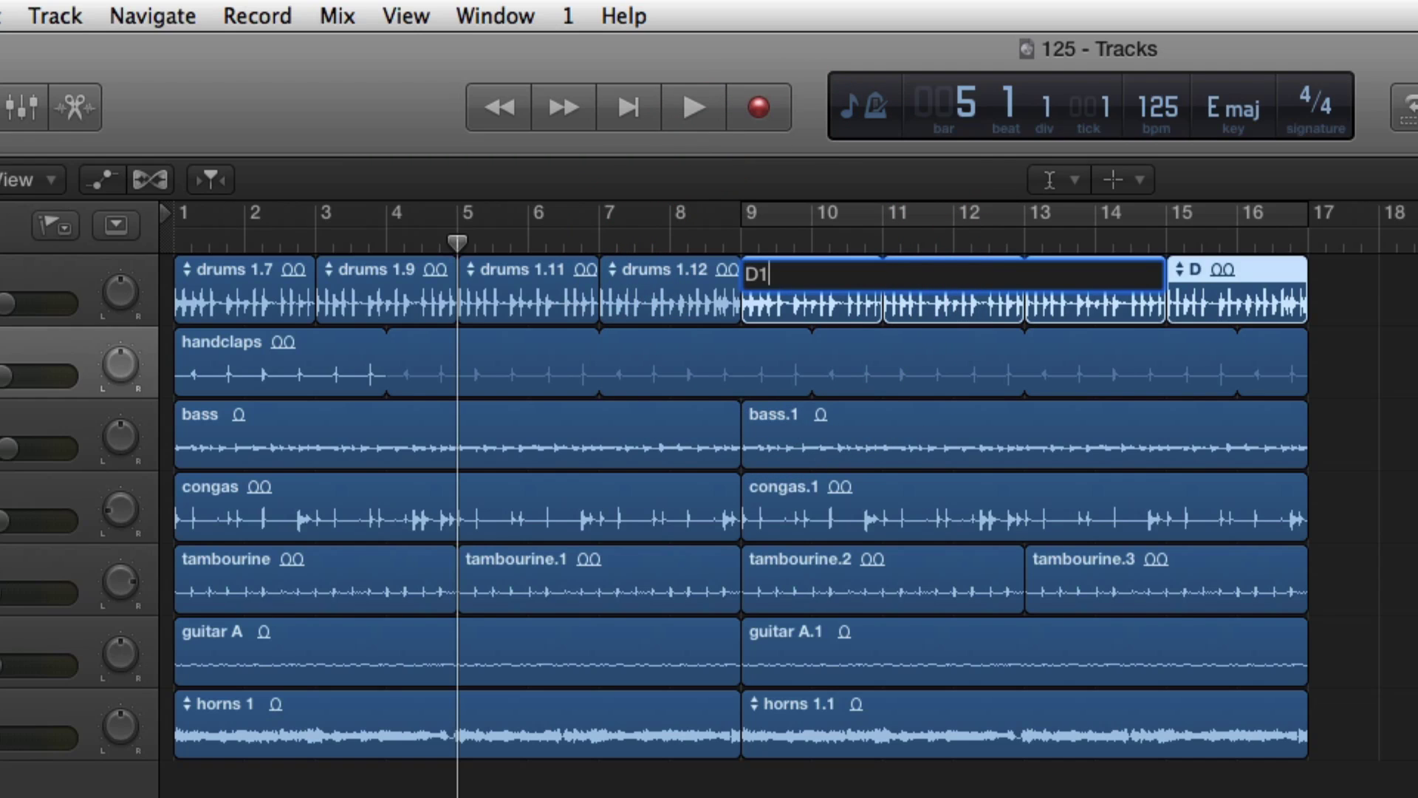
{"action": "key", "text": "Return"}
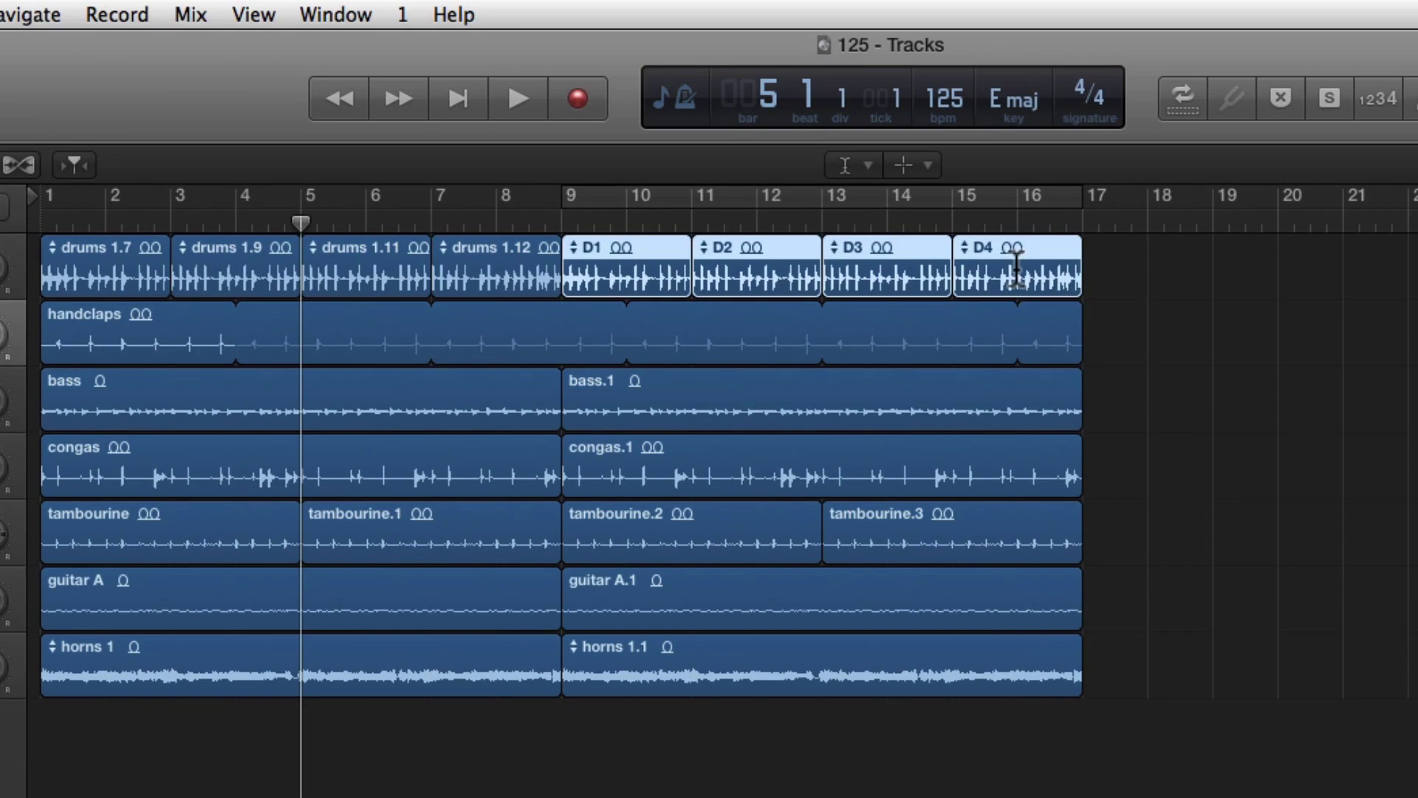
Move D2 to the end so the regions from bar 9 run D1, D3, D4, D2, ending at bar 17
{"action": "key", "text": "t"}
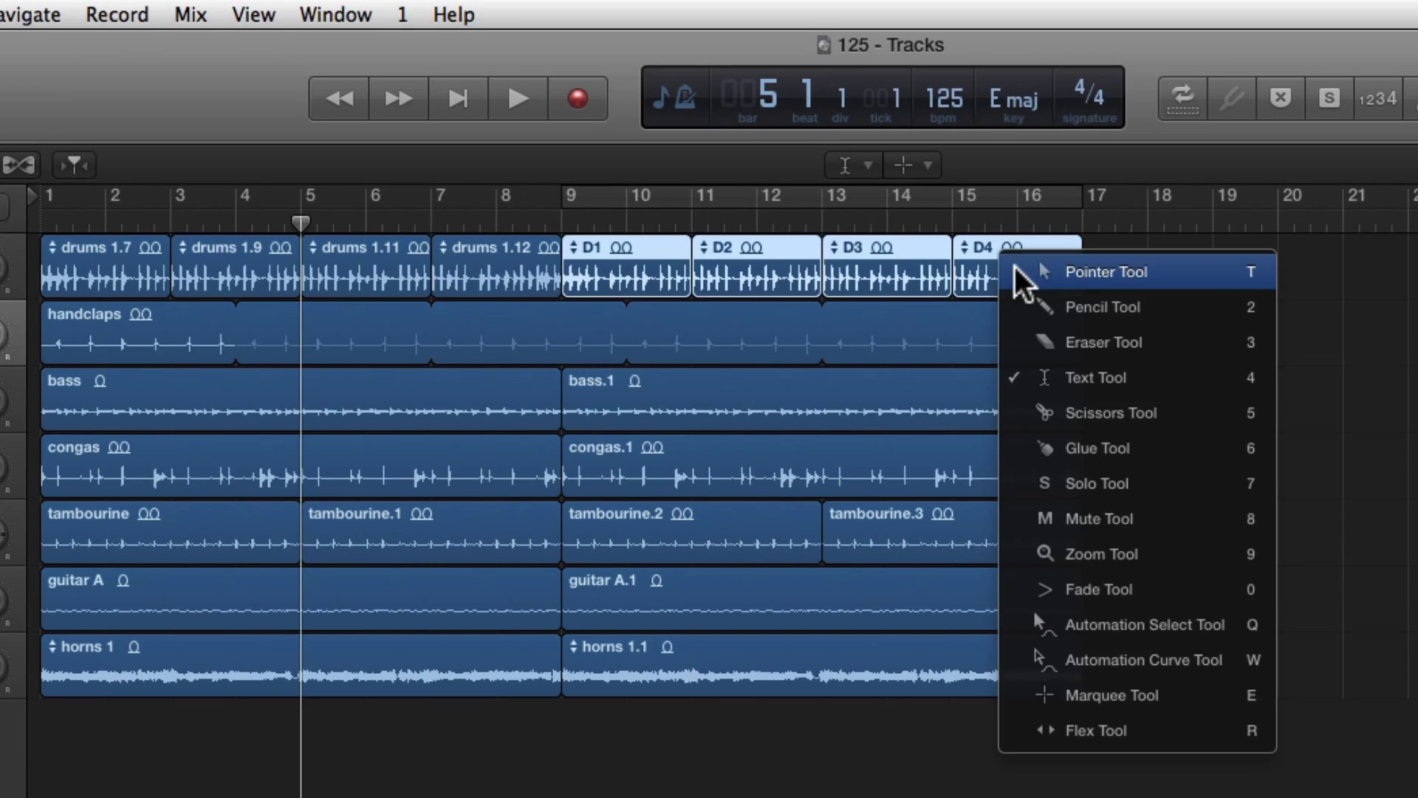
{"action": "left_click", "coordinate": [1016, 272]}
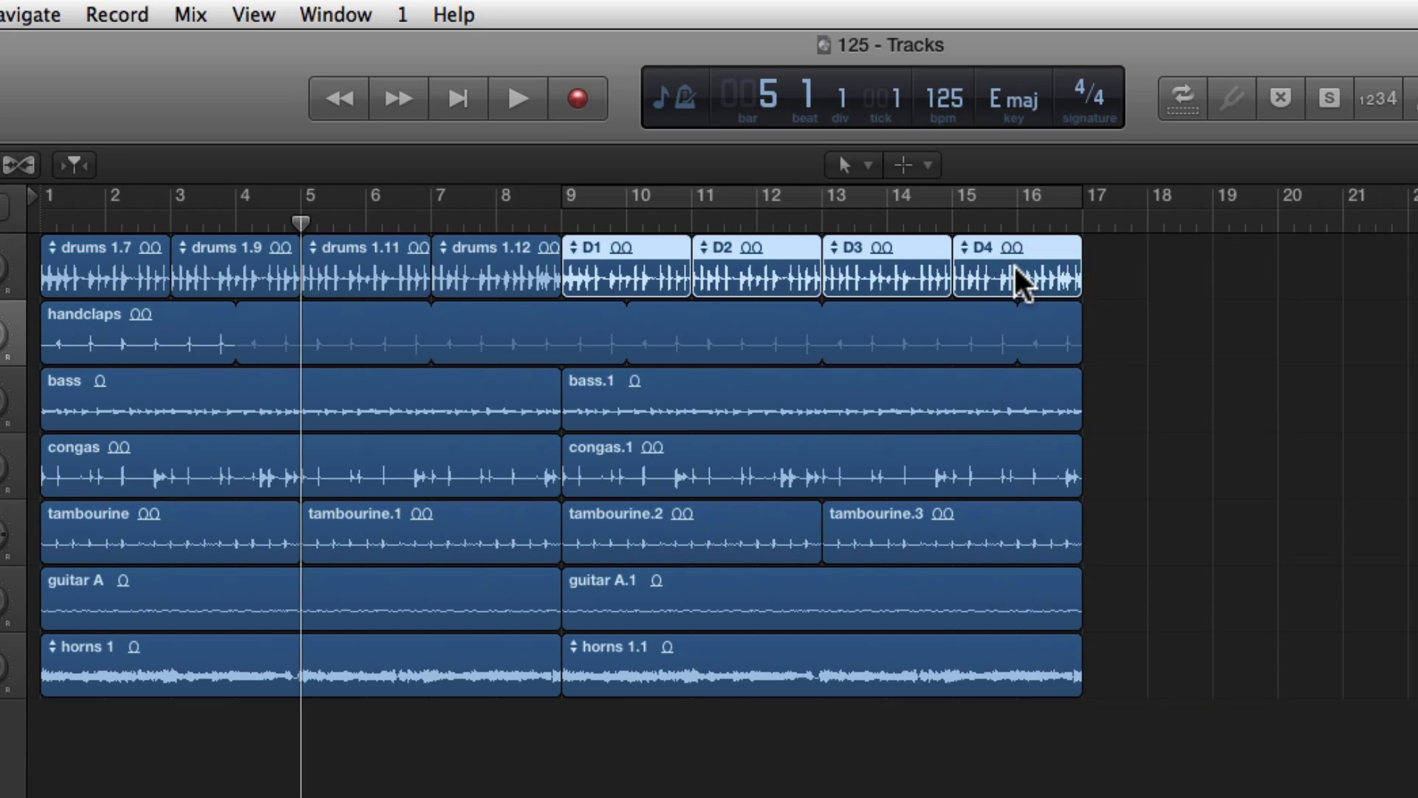
{"action": "left_click", "coordinate": [1140, 281]}
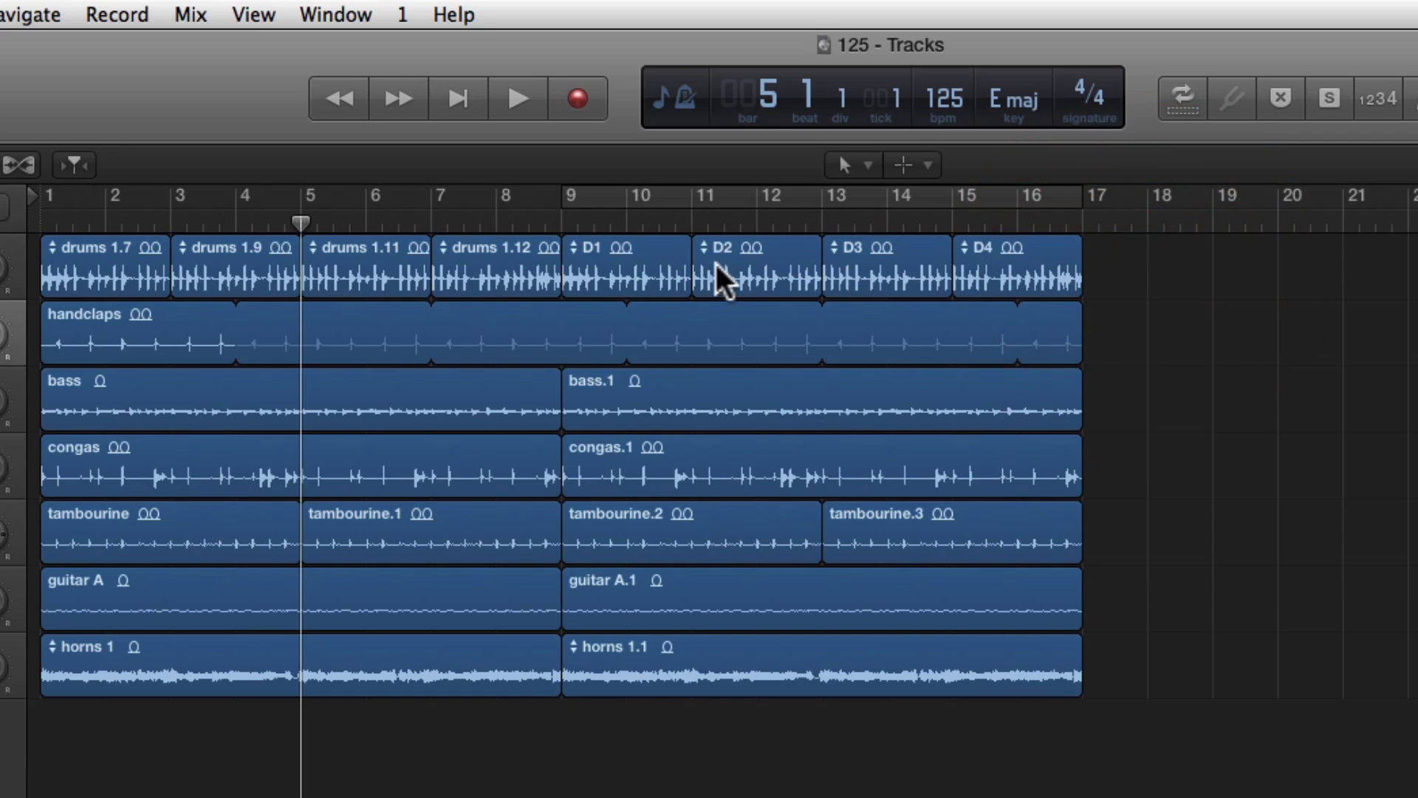
{"action": "left_click_drag", "start_coordinate": [731, 267], "coordinate": [1135, 294]}
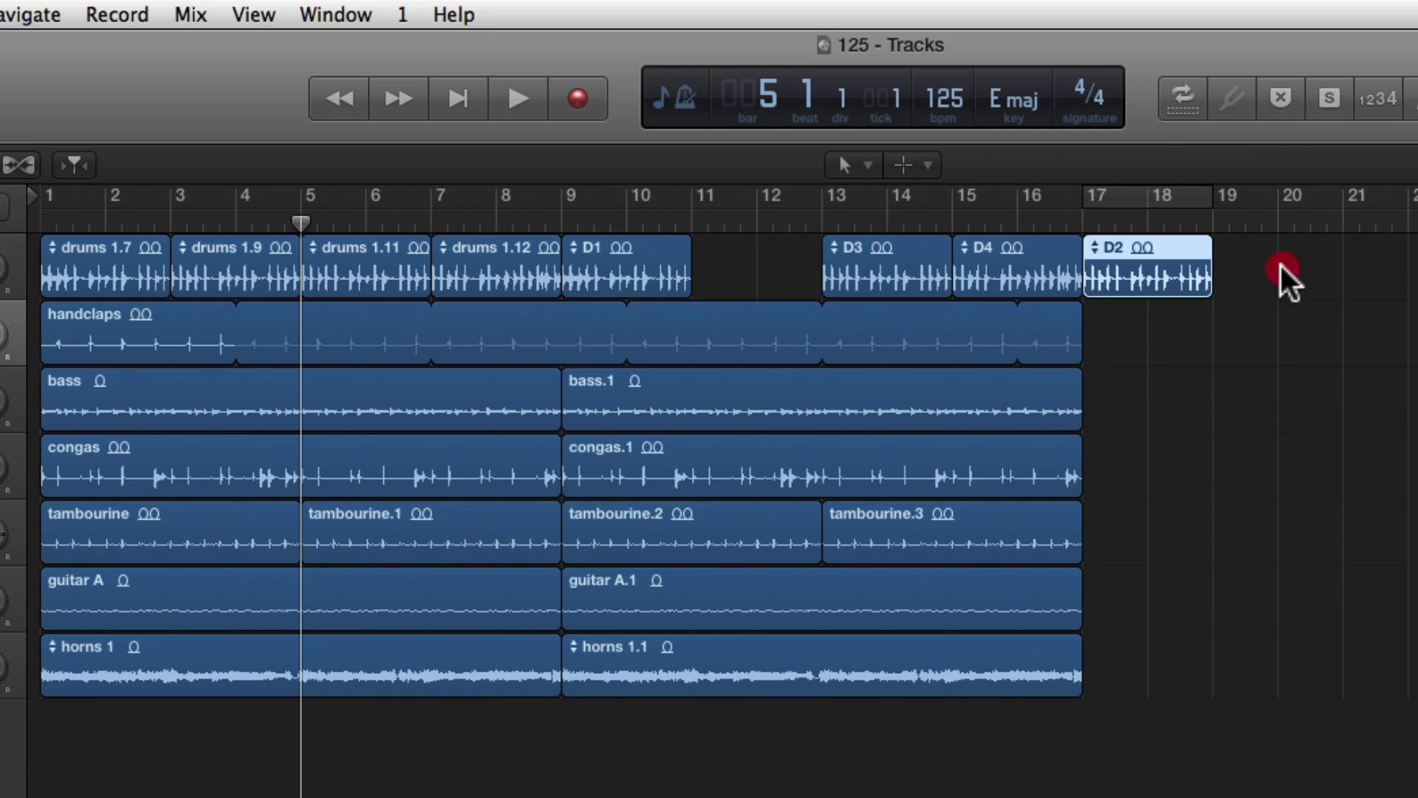
{"action": "left_click_drag", "start_coordinate": [1282, 267], "coordinate": [765, 260]}
{"action": "left_click", "coordinate": [619, 260], "text": "shift"}
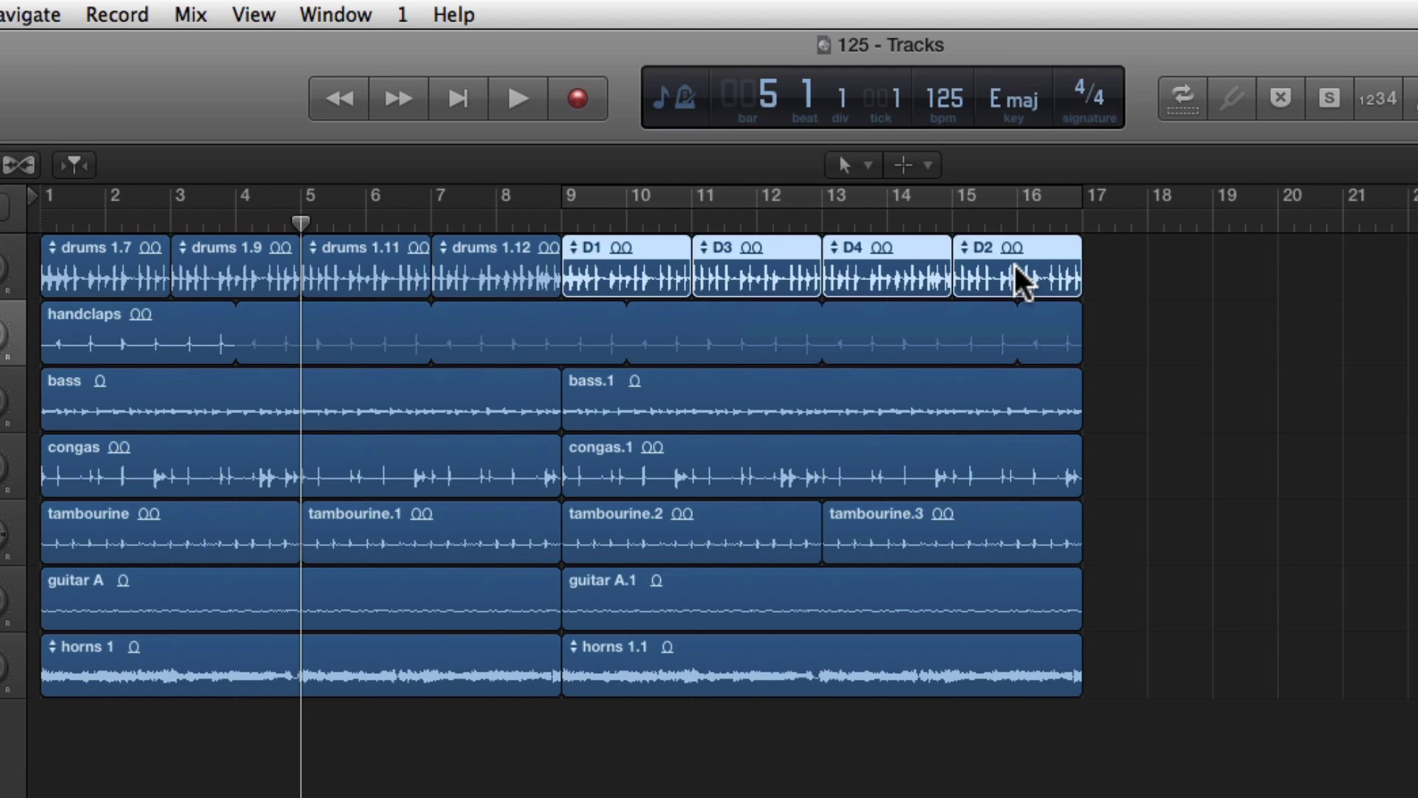
{"action": "key", "text": "t"}
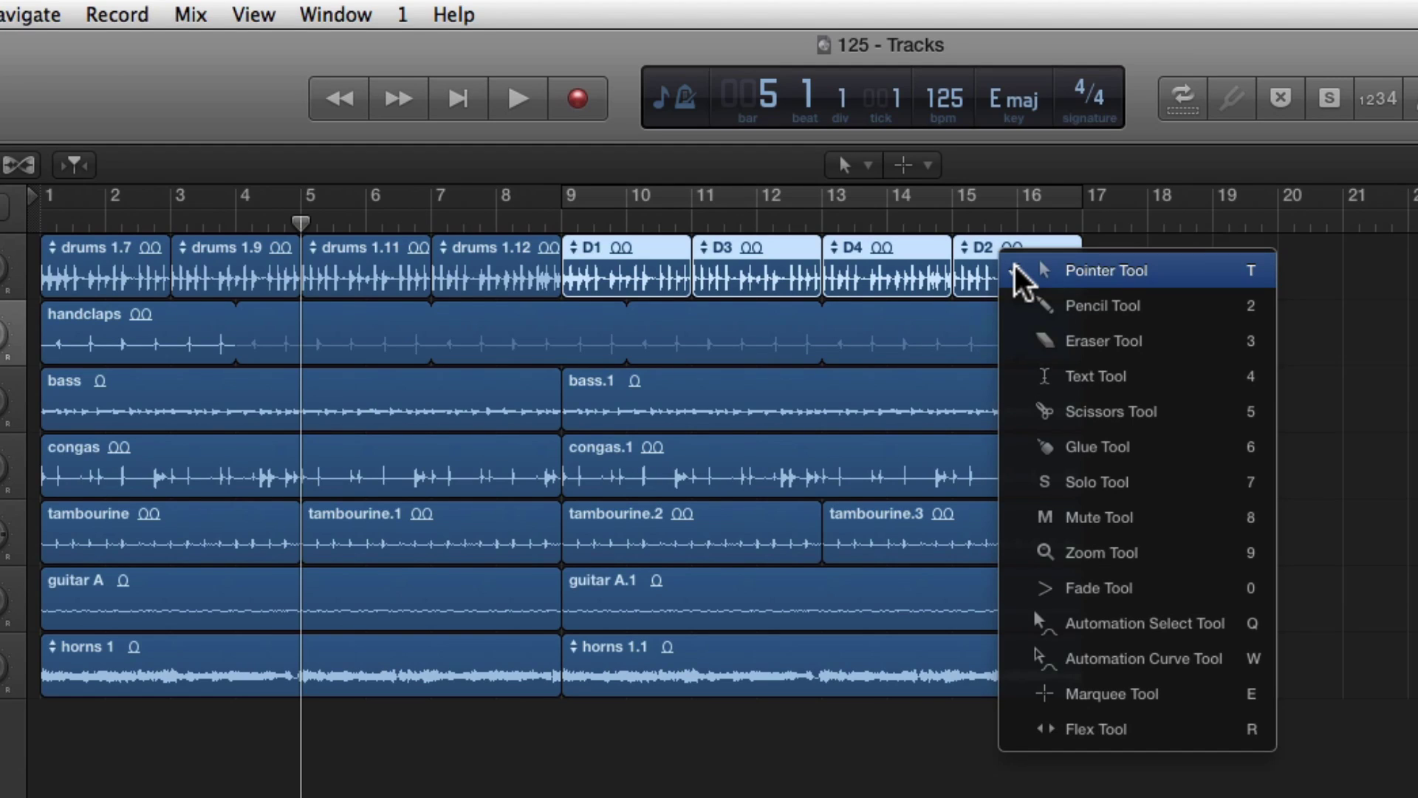
Select the drums 1.7, 1.9, 1.11 and 1.12 regions in the first eight bars
{"action": "left_click", "coordinate": [1026, 447]}
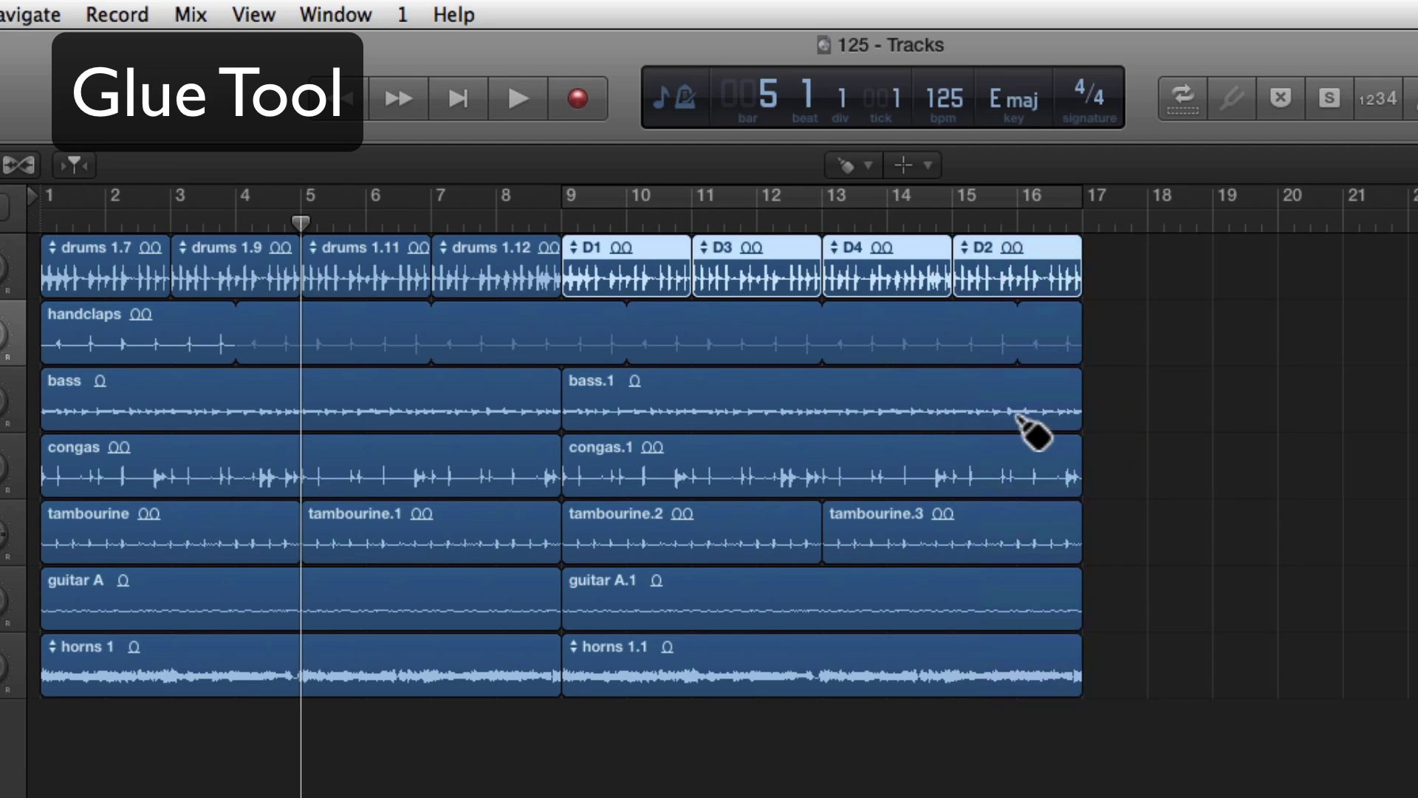
{"action": "key", "text": "t"}
{"action": "key", "text": "t"}
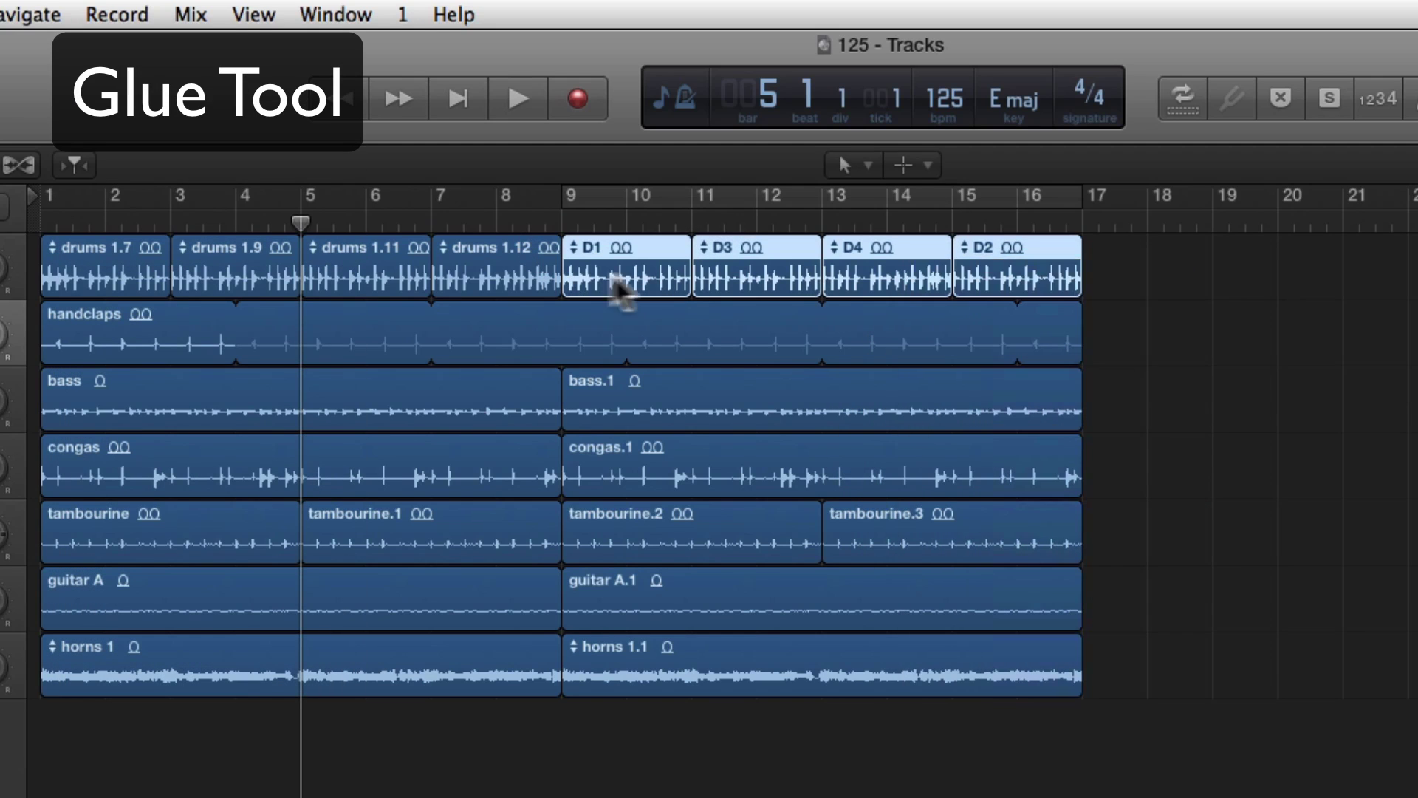
{"action": "left_click", "coordinate": [485, 277]}
{"action": "left_click", "coordinate": [370, 278], "text": "shift"}
{"action": "left_click", "coordinate": [237, 275], "text": "shift"}
{"action": "left_click", "coordinate": [135, 284], "text": "shift"}
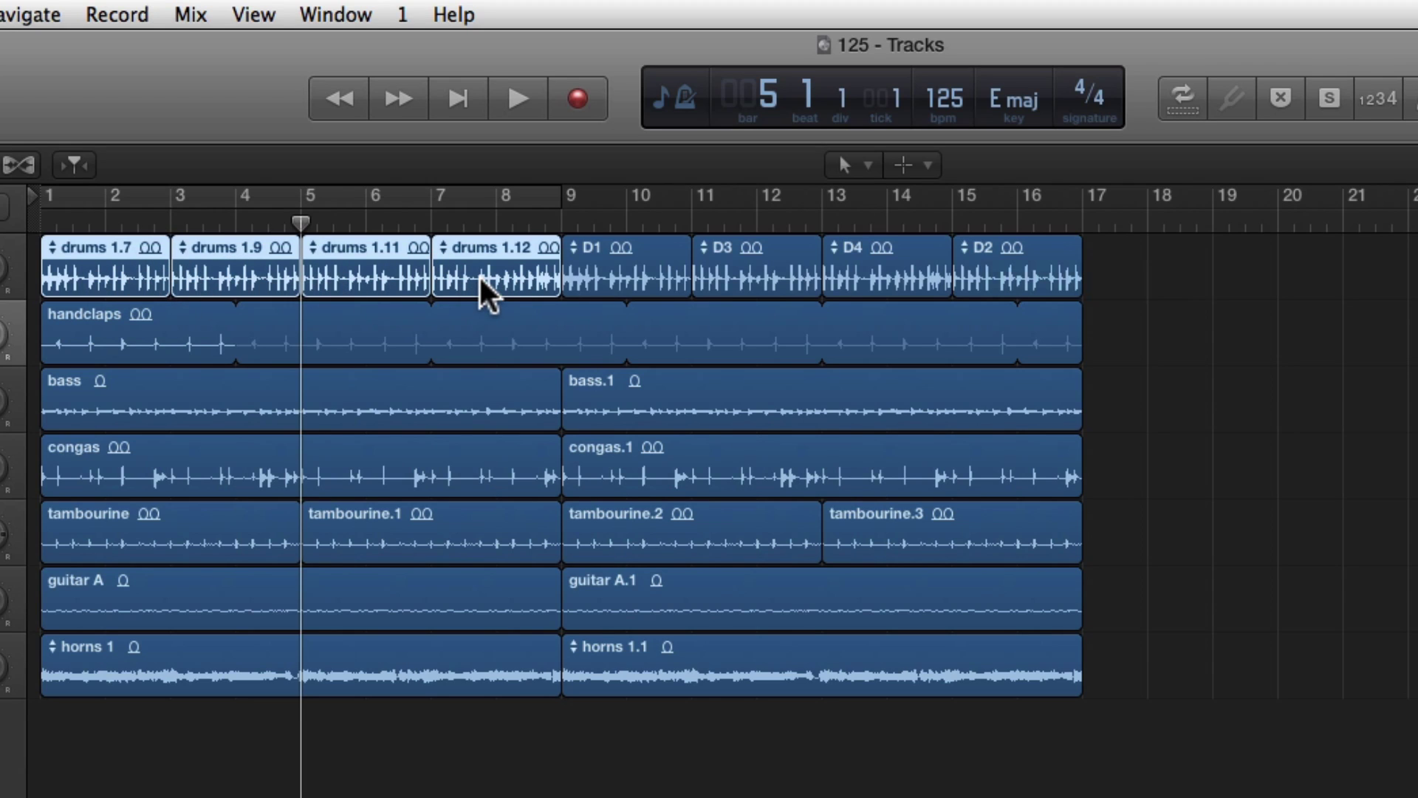
Merge the four selected regions into one drums 1 region with the Glue tool
{"action": "key", "text": "t"}
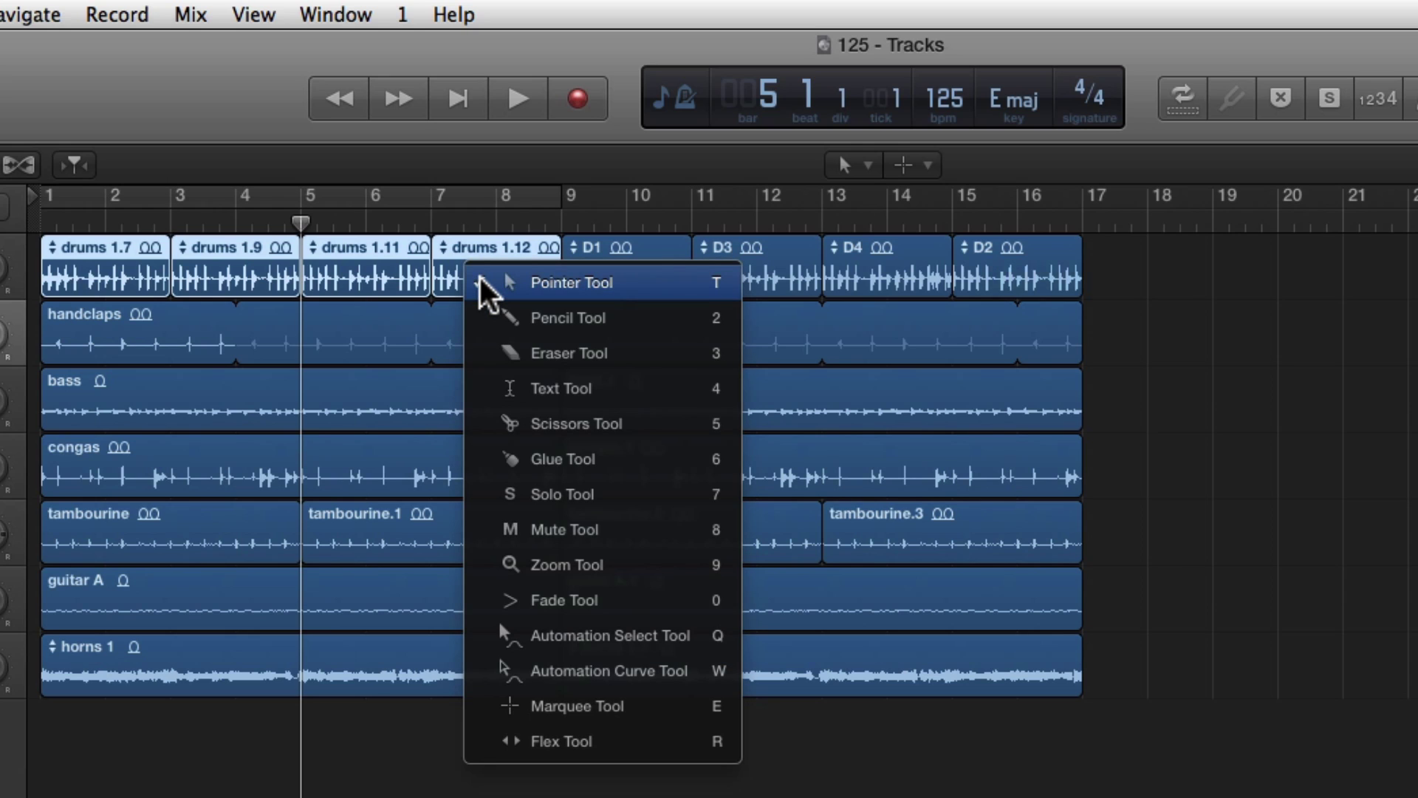
{"action": "key", "text": "6"}
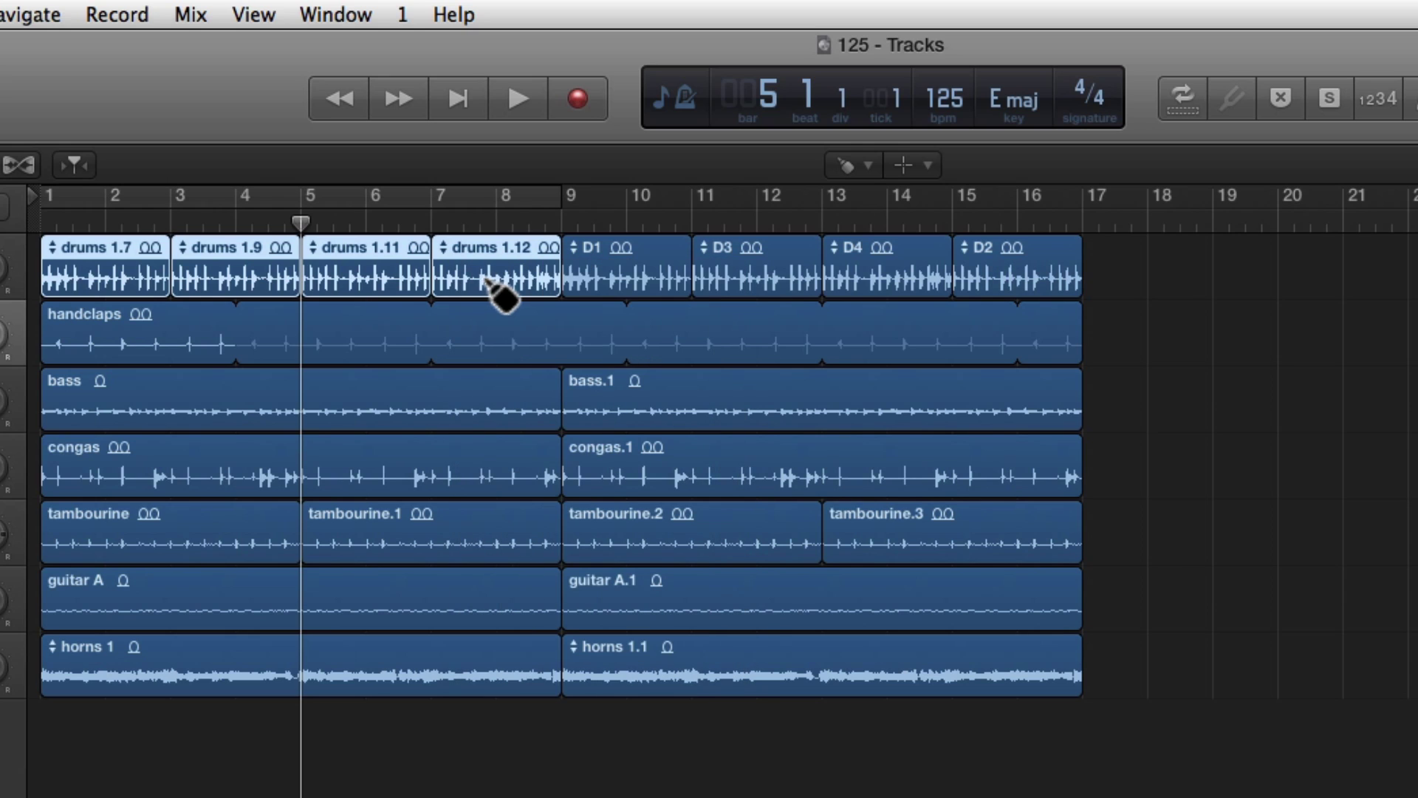
{"action": "left_click", "coordinate": [493, 269]}
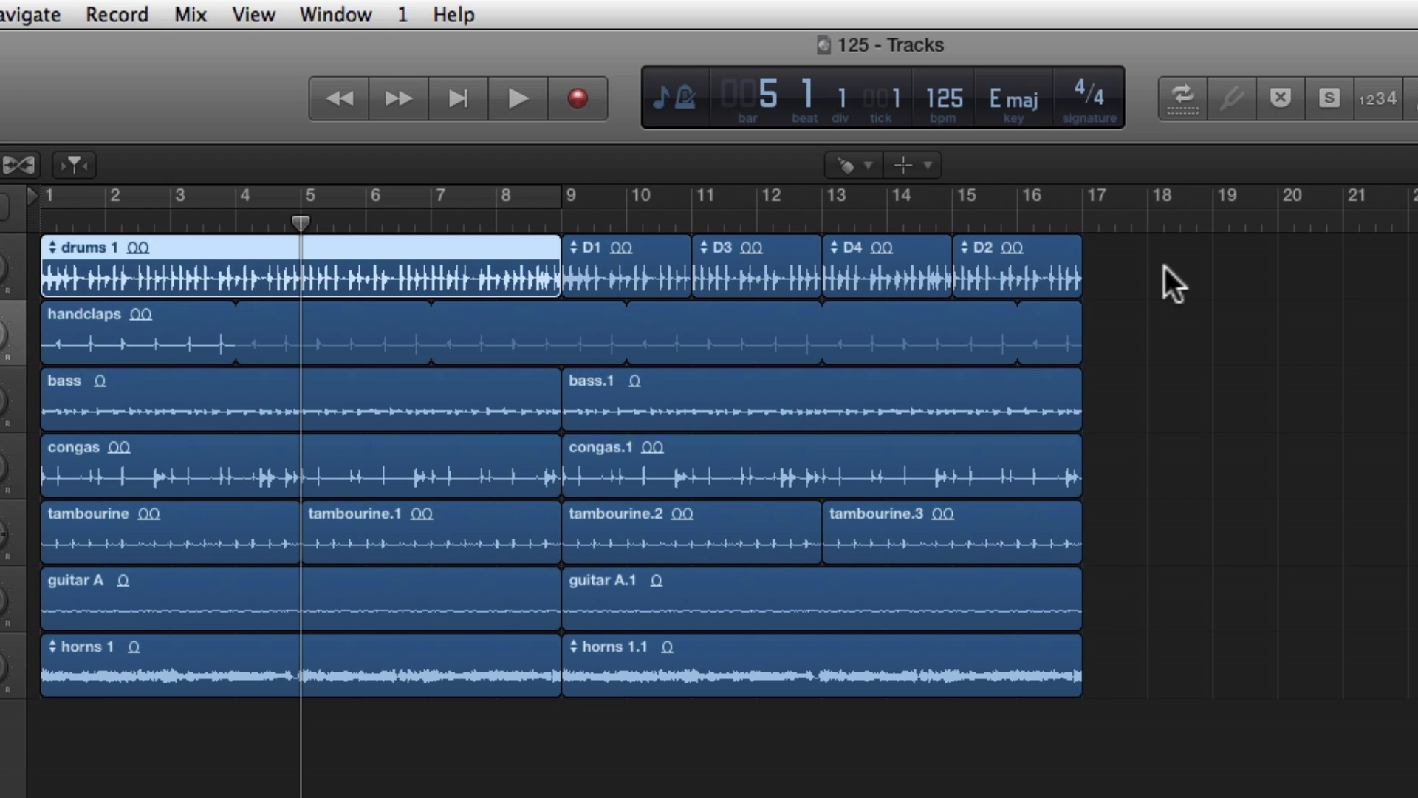
{"action": "left_click_drag", "start_coordinate": [1034, 279], "coordinate": [690, 289]}
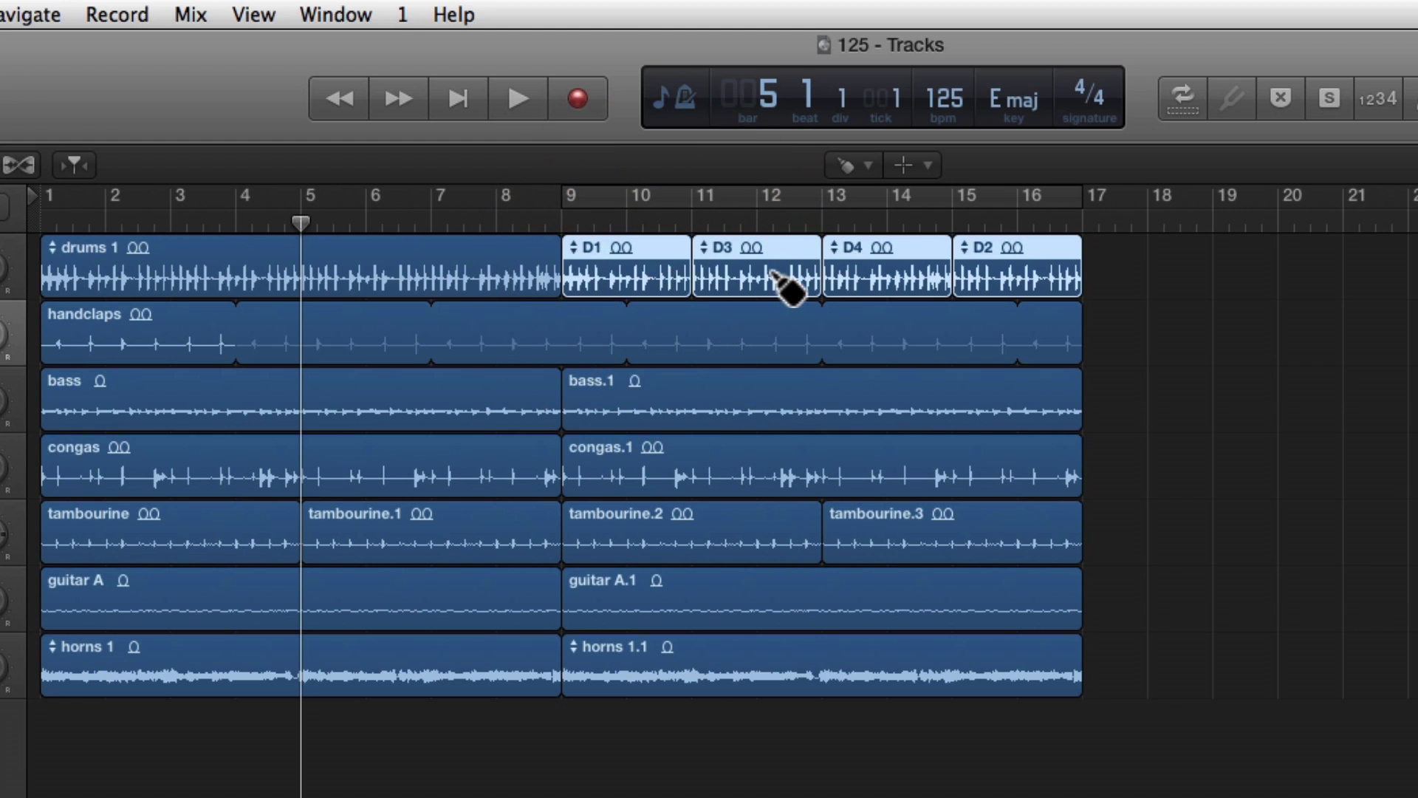
Glue D1, D3, D4 and D2 into one new audio region, D1 merged_1, spanning bars 9–17
{"action": "left_click", "coordinate": [771, 273]}
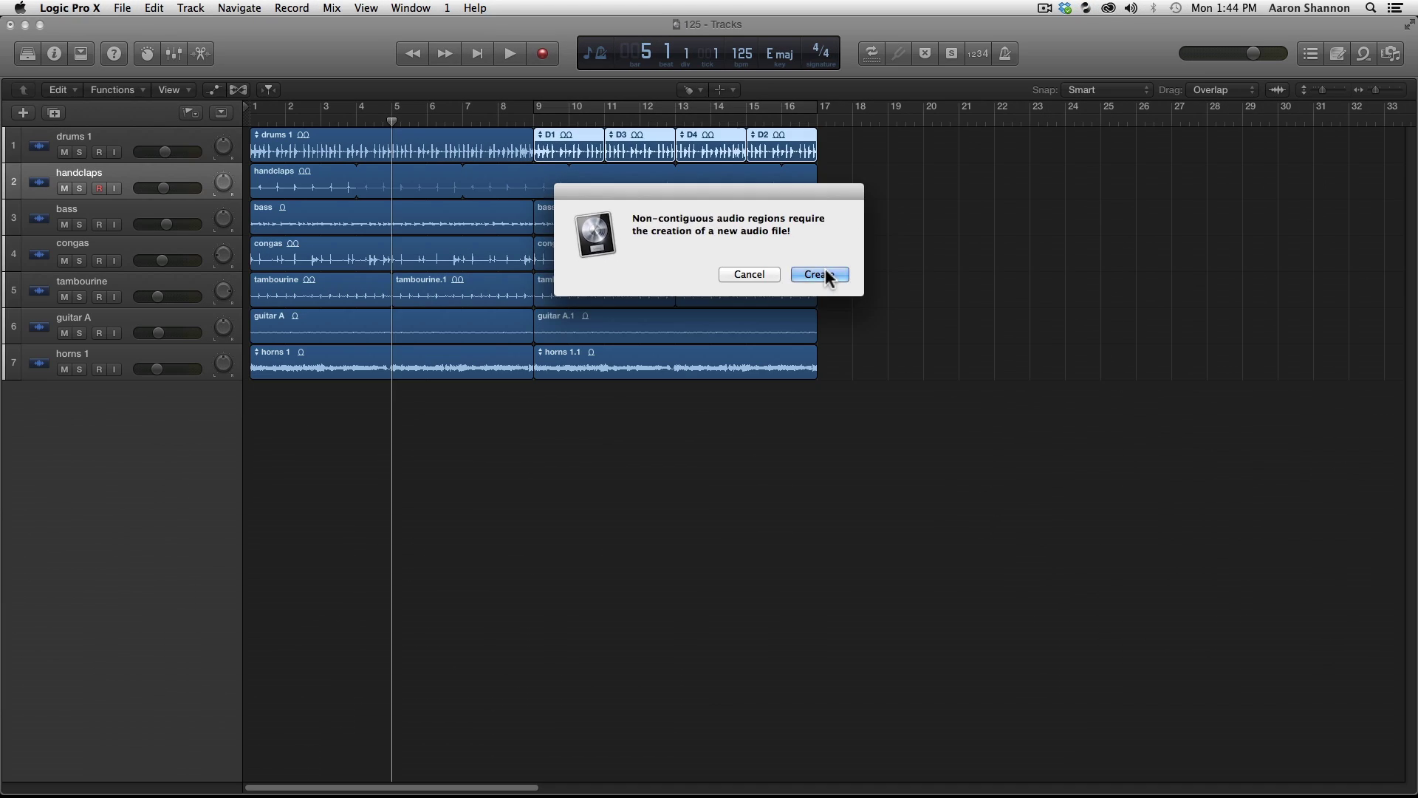
{"action": "left_click", "coordinate": [1097, 504]}
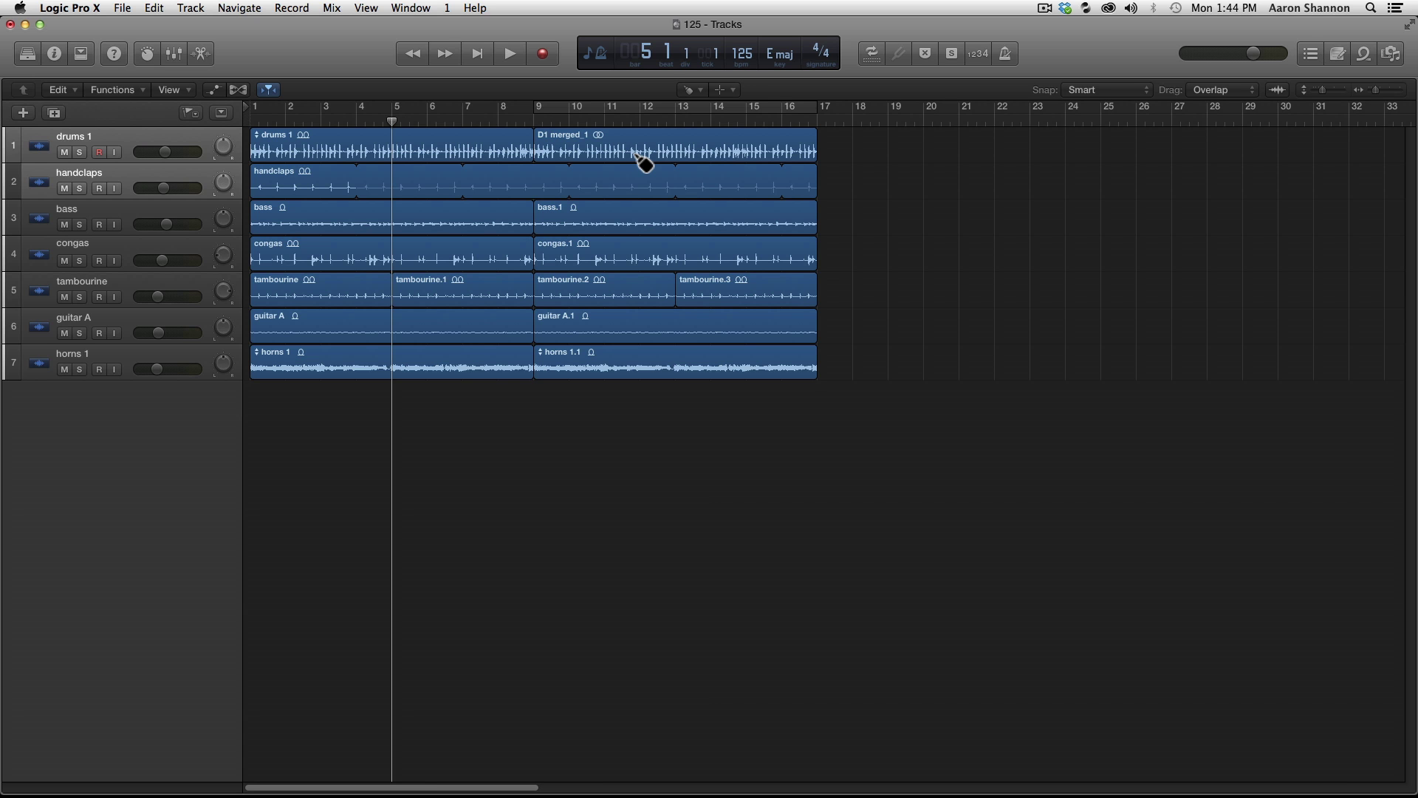
Switch to the Solo Tool and audition D1 merged_1 alone from bars 9 and 11
{"action": "key", "text": "t"}
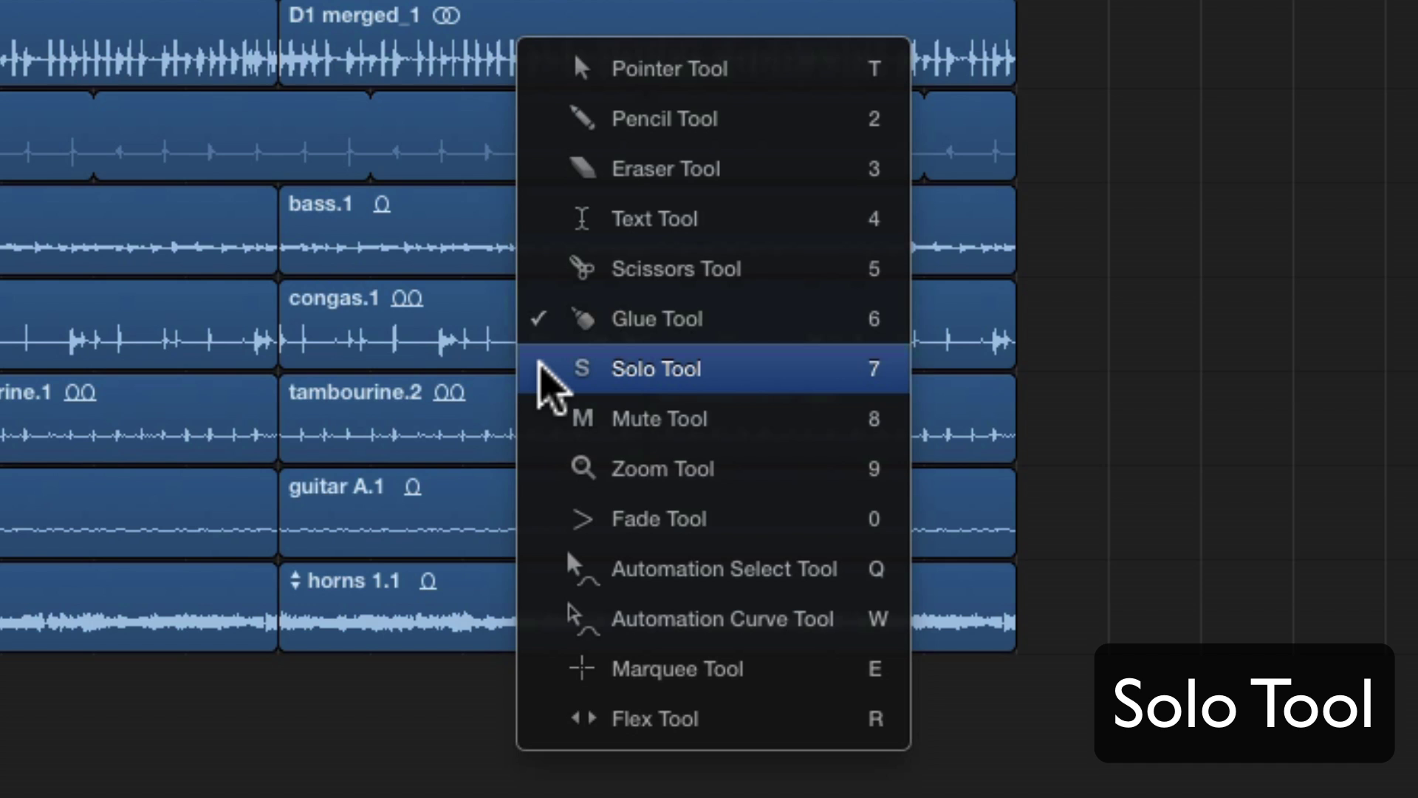
{"action": "left_click", "coordinate": [572, 379]}
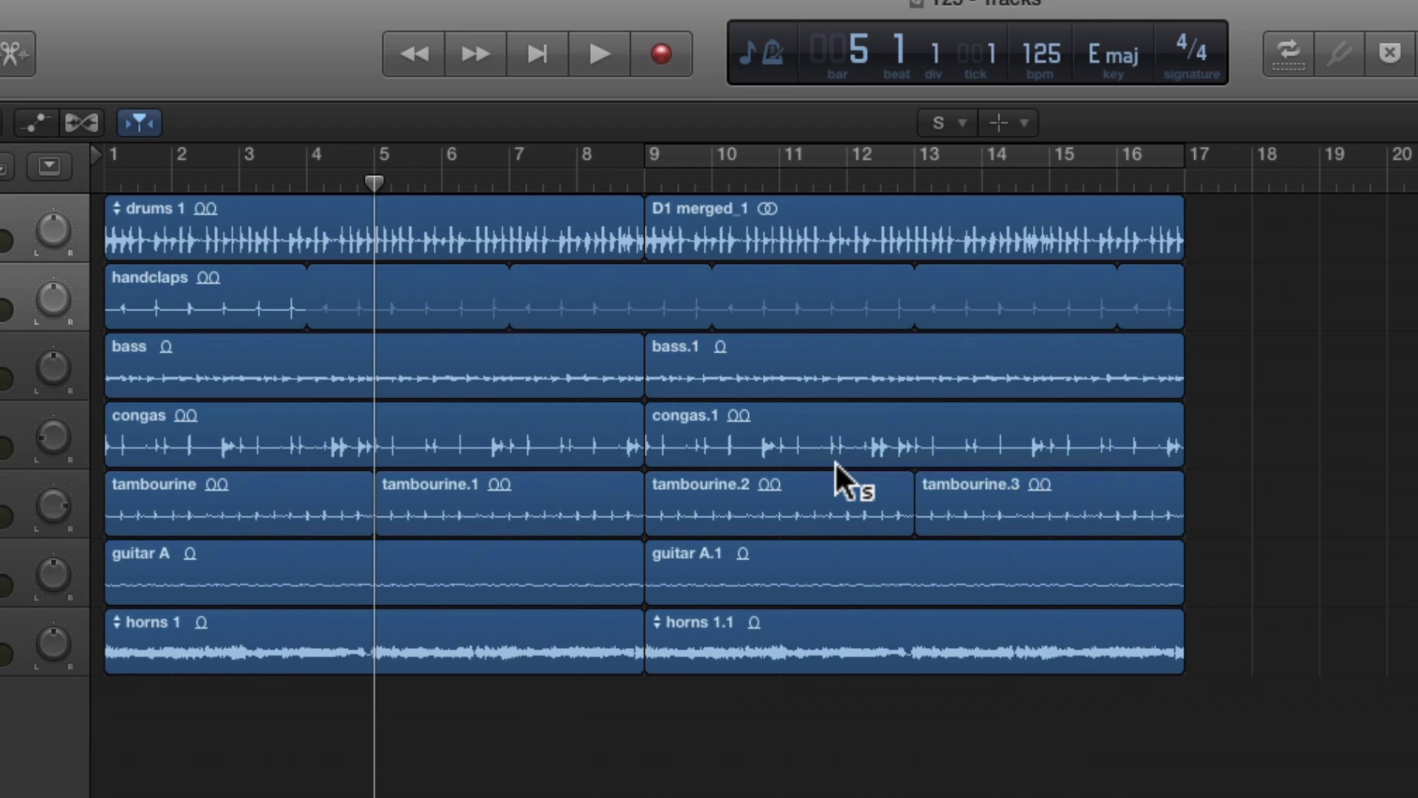
{"action": "left_click", "coordinate": [655, 241]}
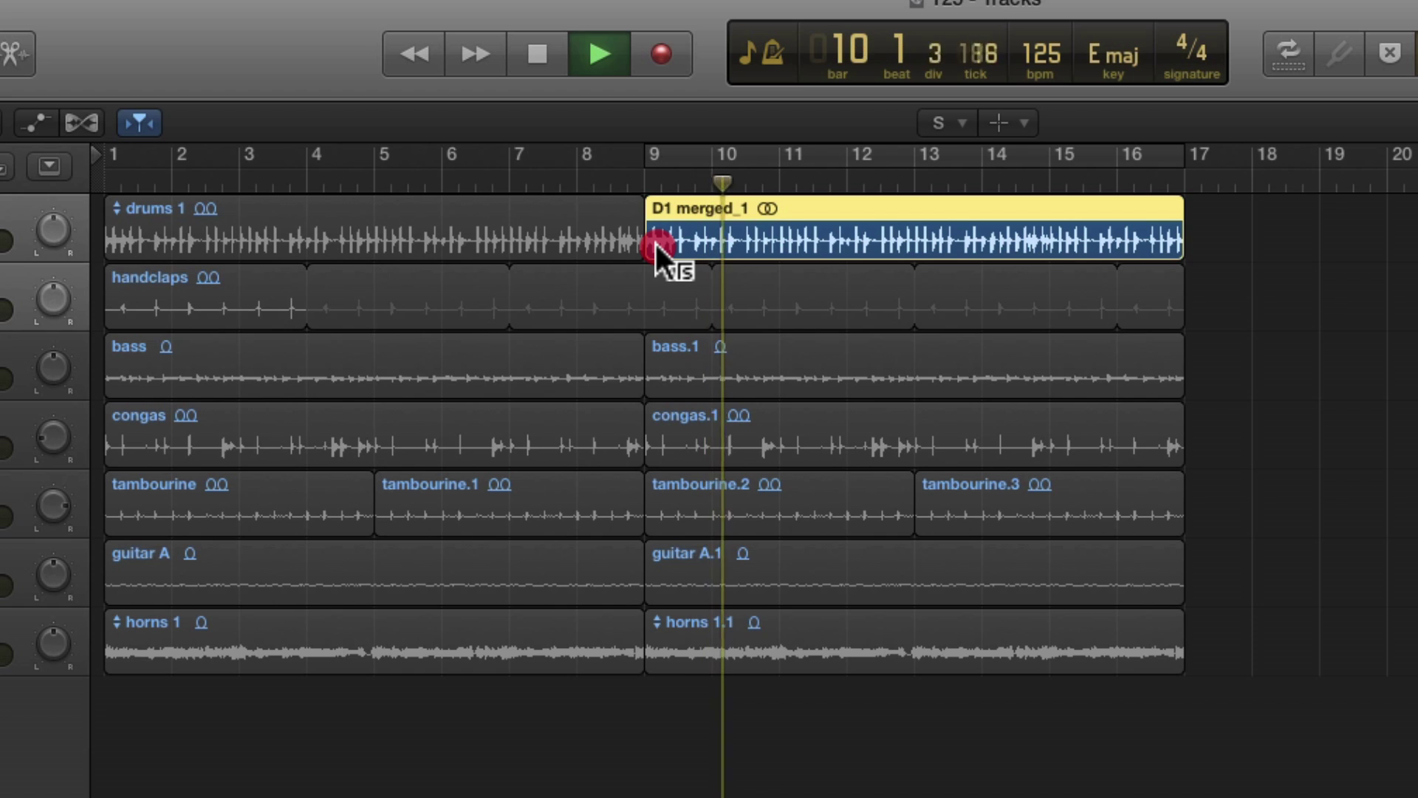
{"action": "left_click", "coordinate": [654, 243]}
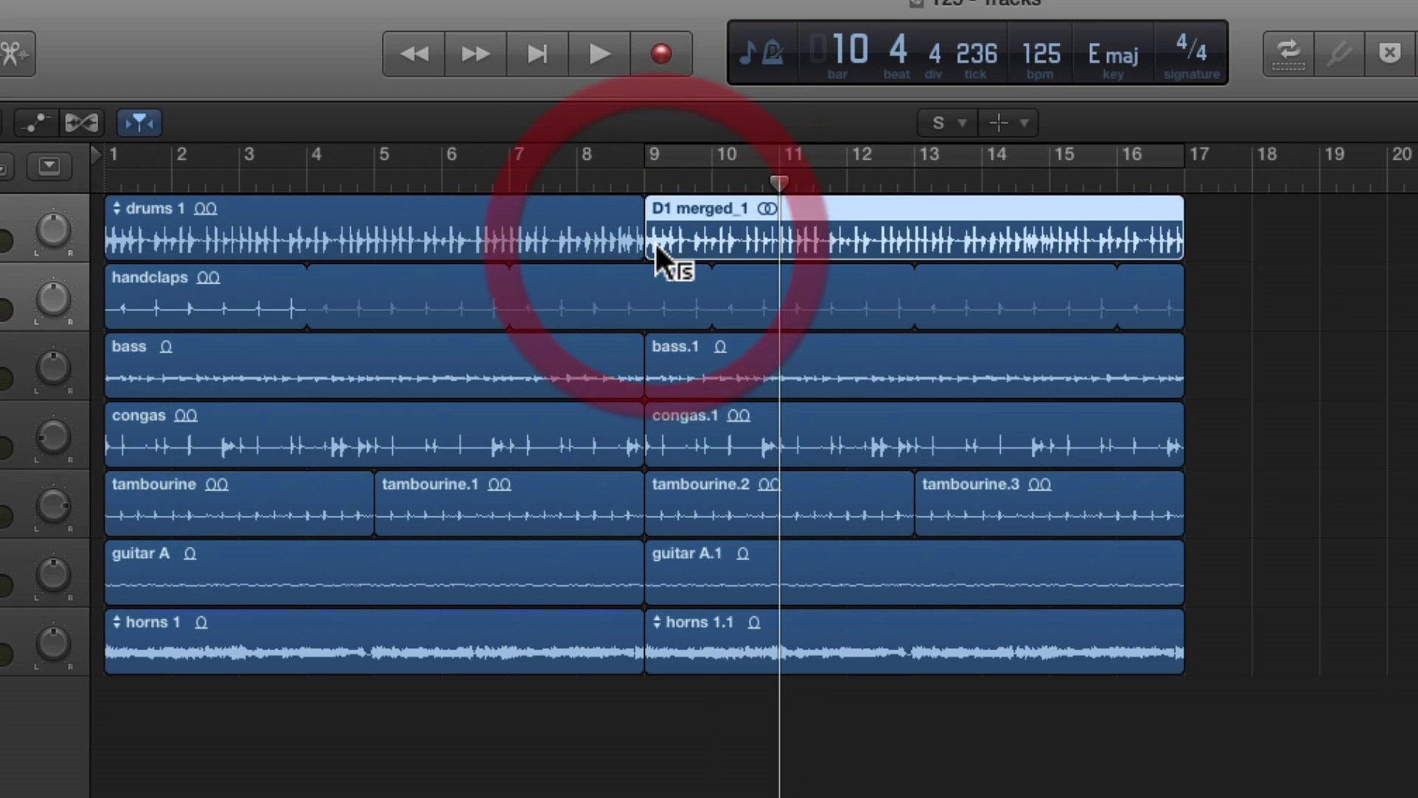
{"action": "left_click", "coordinate": [871, 230]}
{"action": "left_click", "coordinate": [797, 235]}
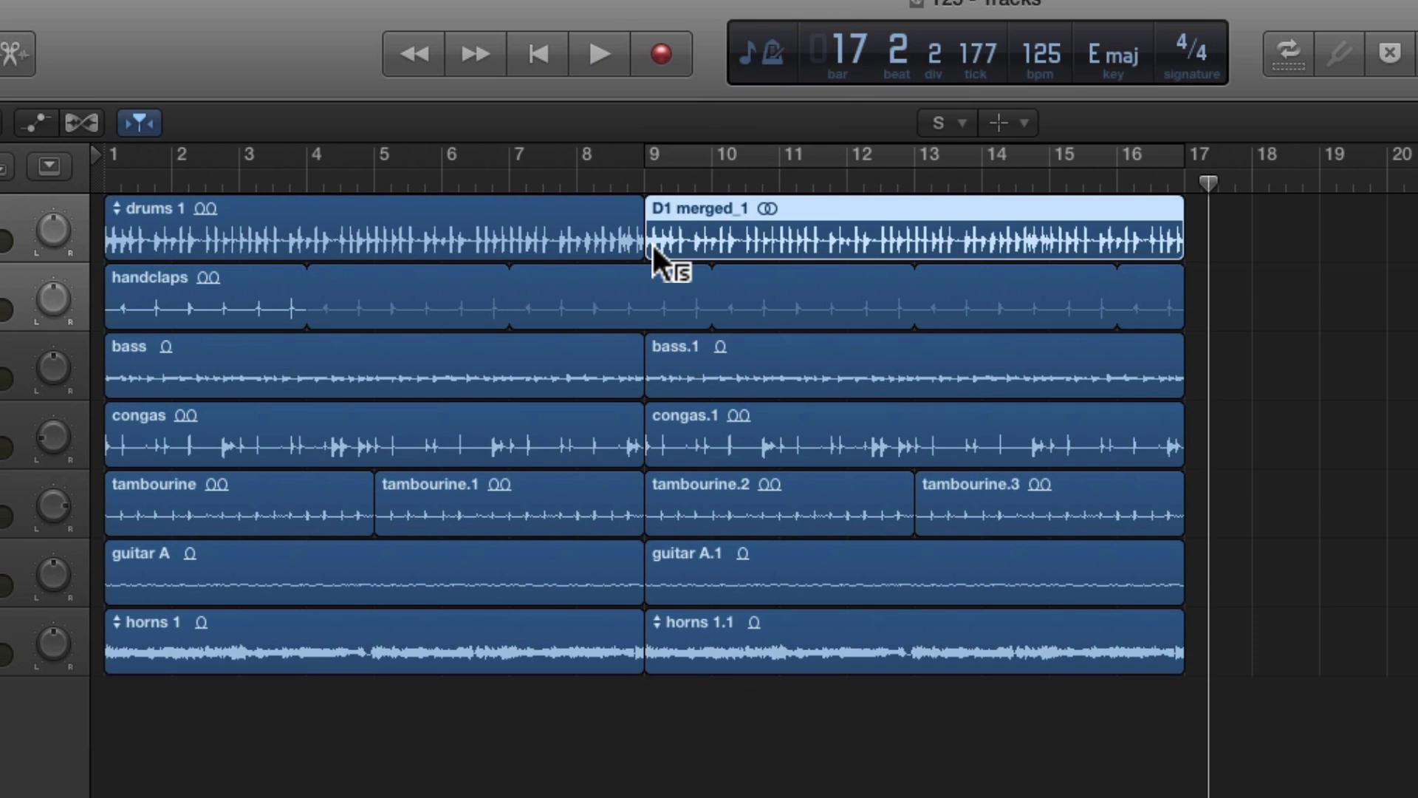
{"action": "left_click", "coordinate": [653, 245]}
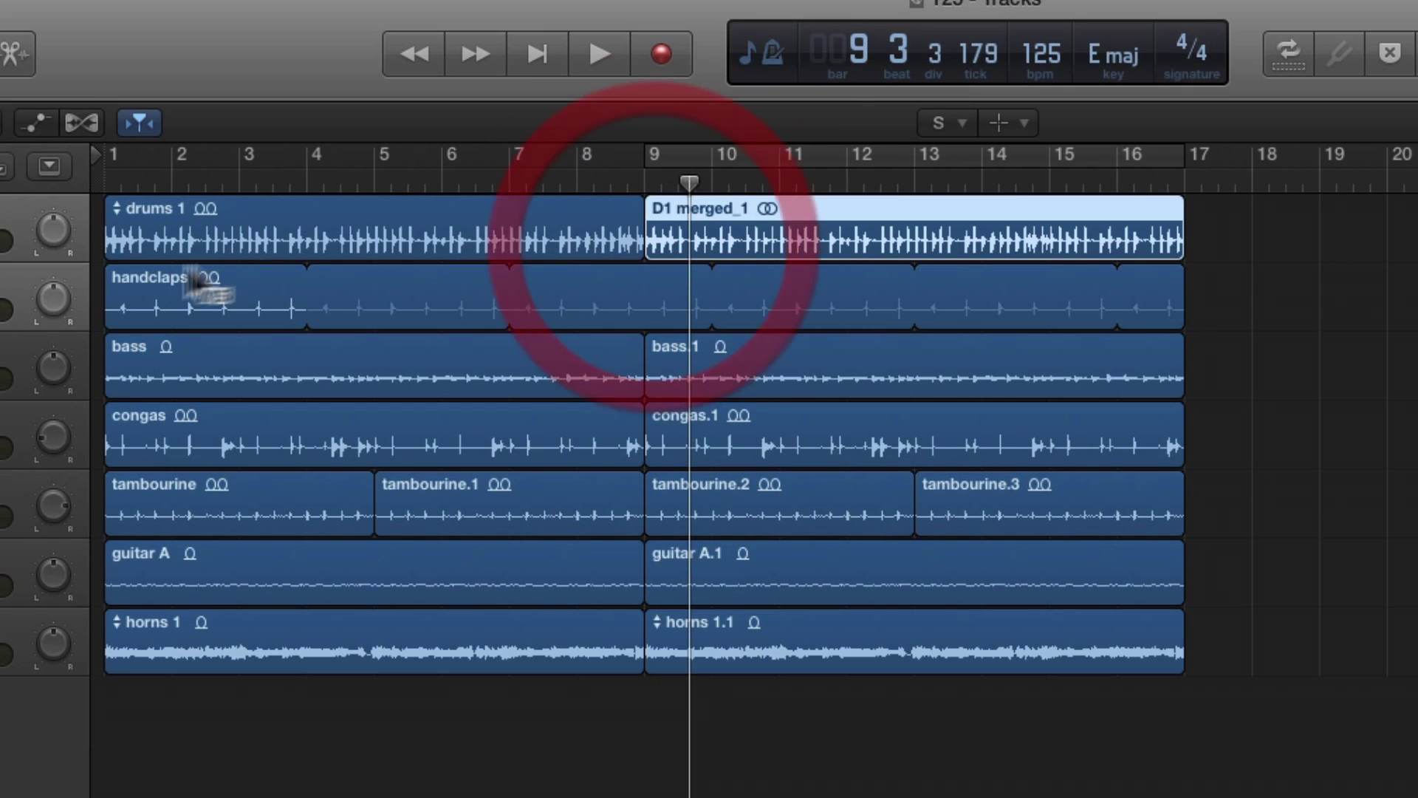
Solo-audition handclaps, bass, bass.1, congas.1, tambourine.1, guitar A.1 and horns 1.1 in turn
{"action": "left_click", "coordinate": [110, 307]}
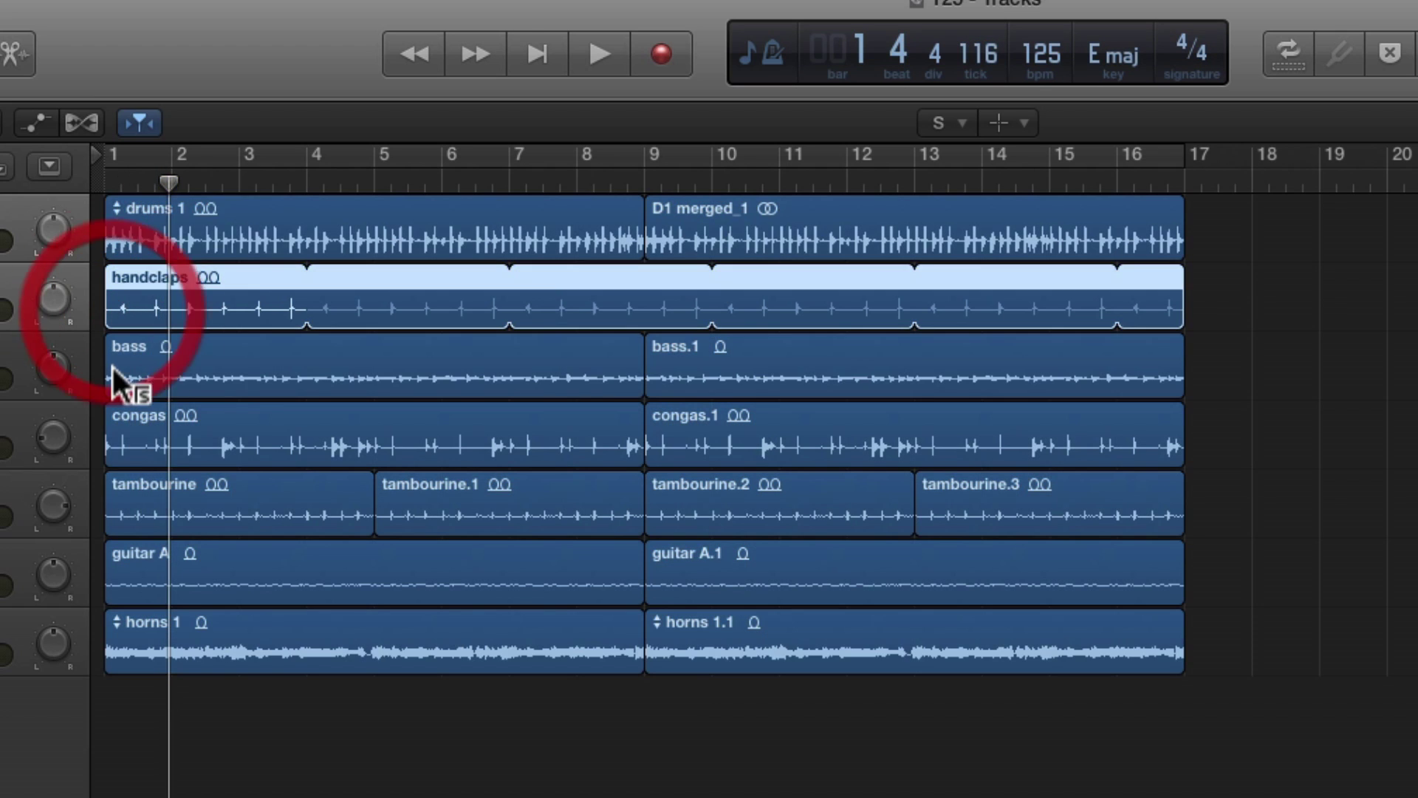
{"action": "left_click", "coordinate": [110, 377]}
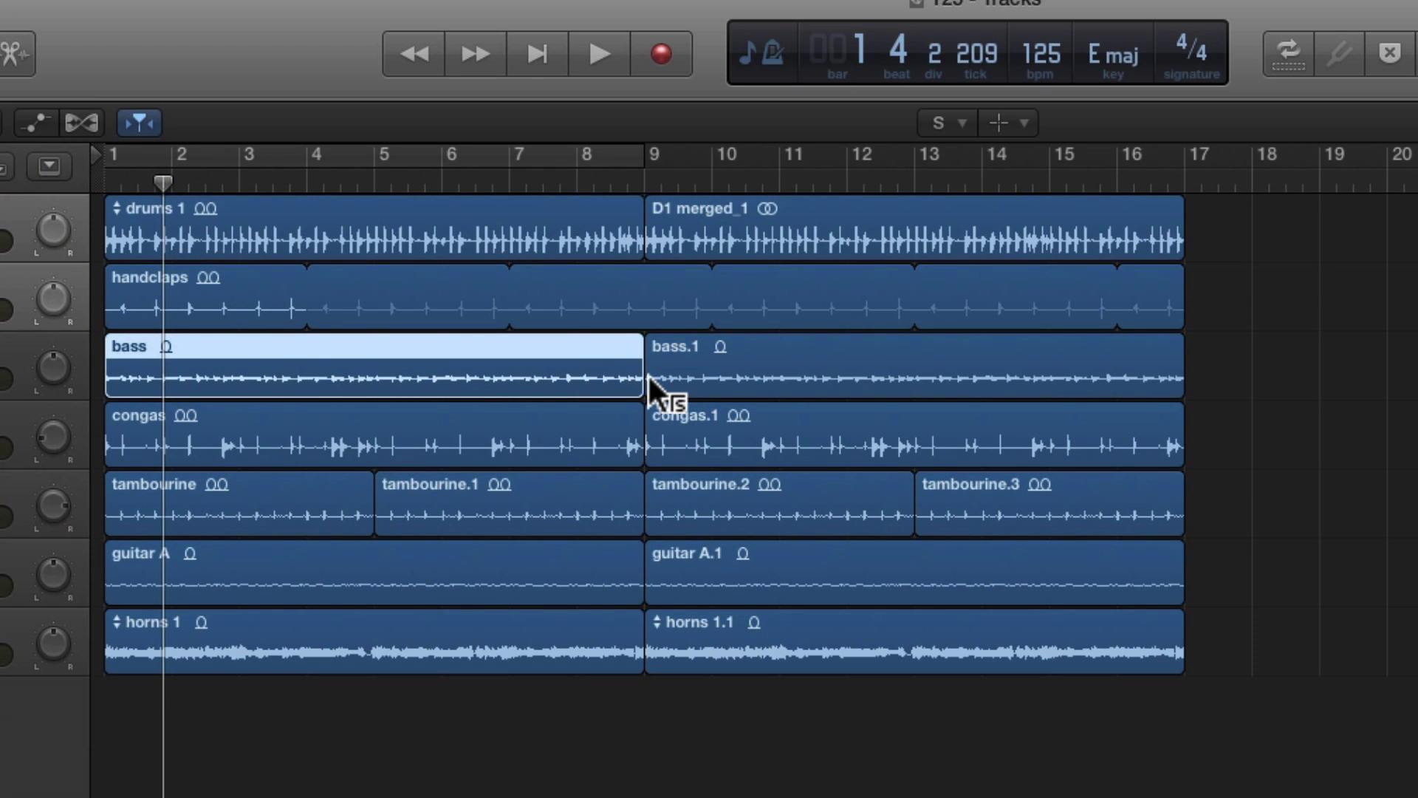
{"action": "left_click", "coordinate": [650, 376]}
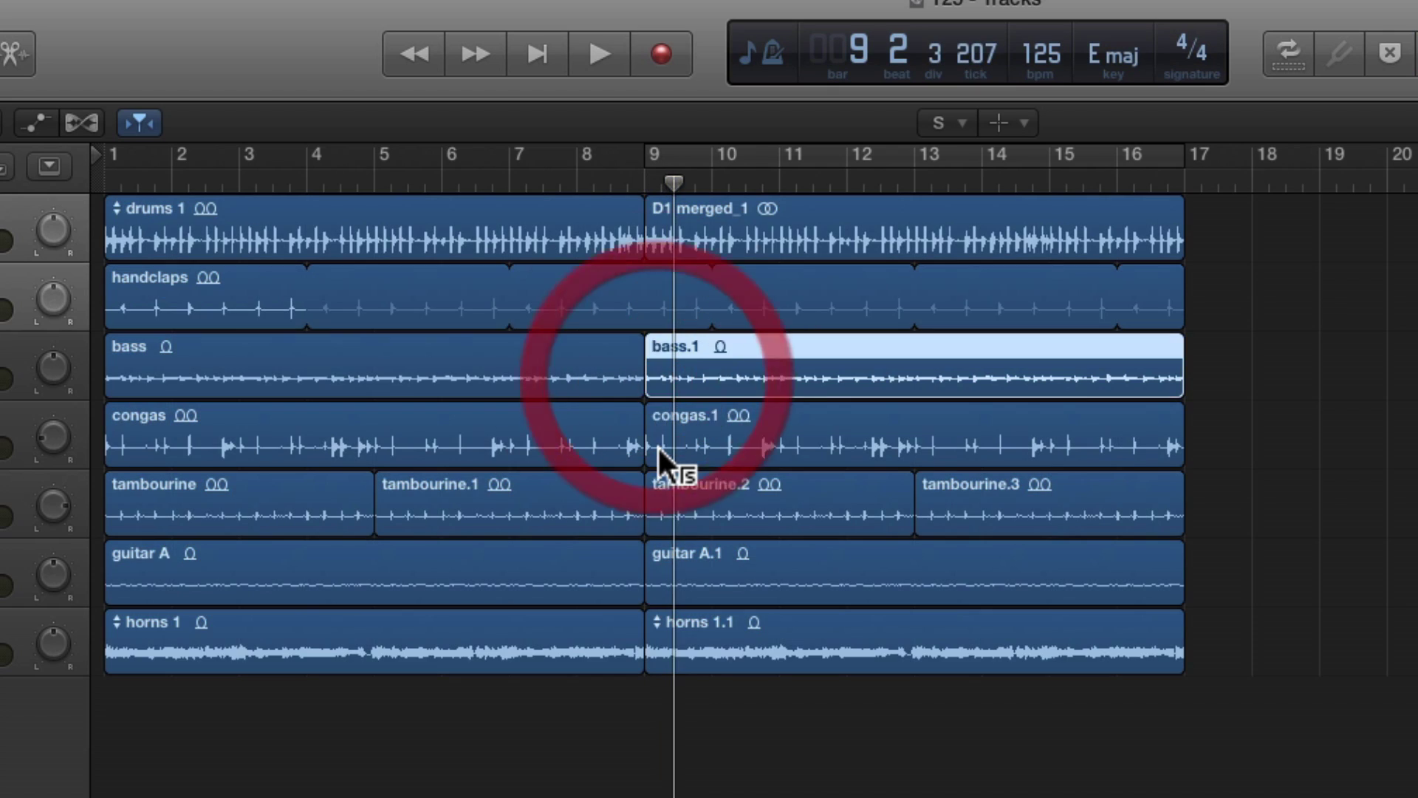
{"action": "left_click", "coordinate": [661, 451]}
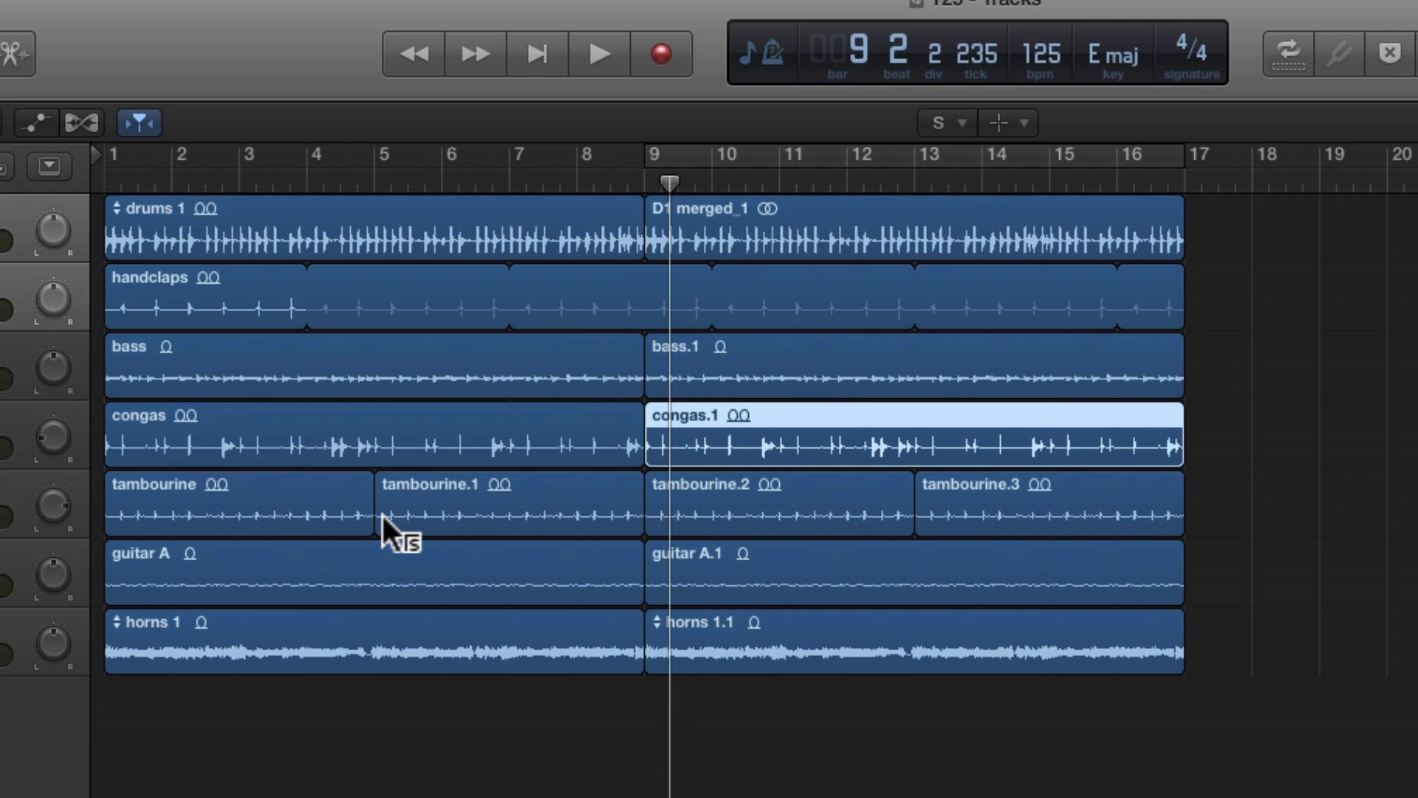
{"action": "left_click", "coordinate": [384, 515]}
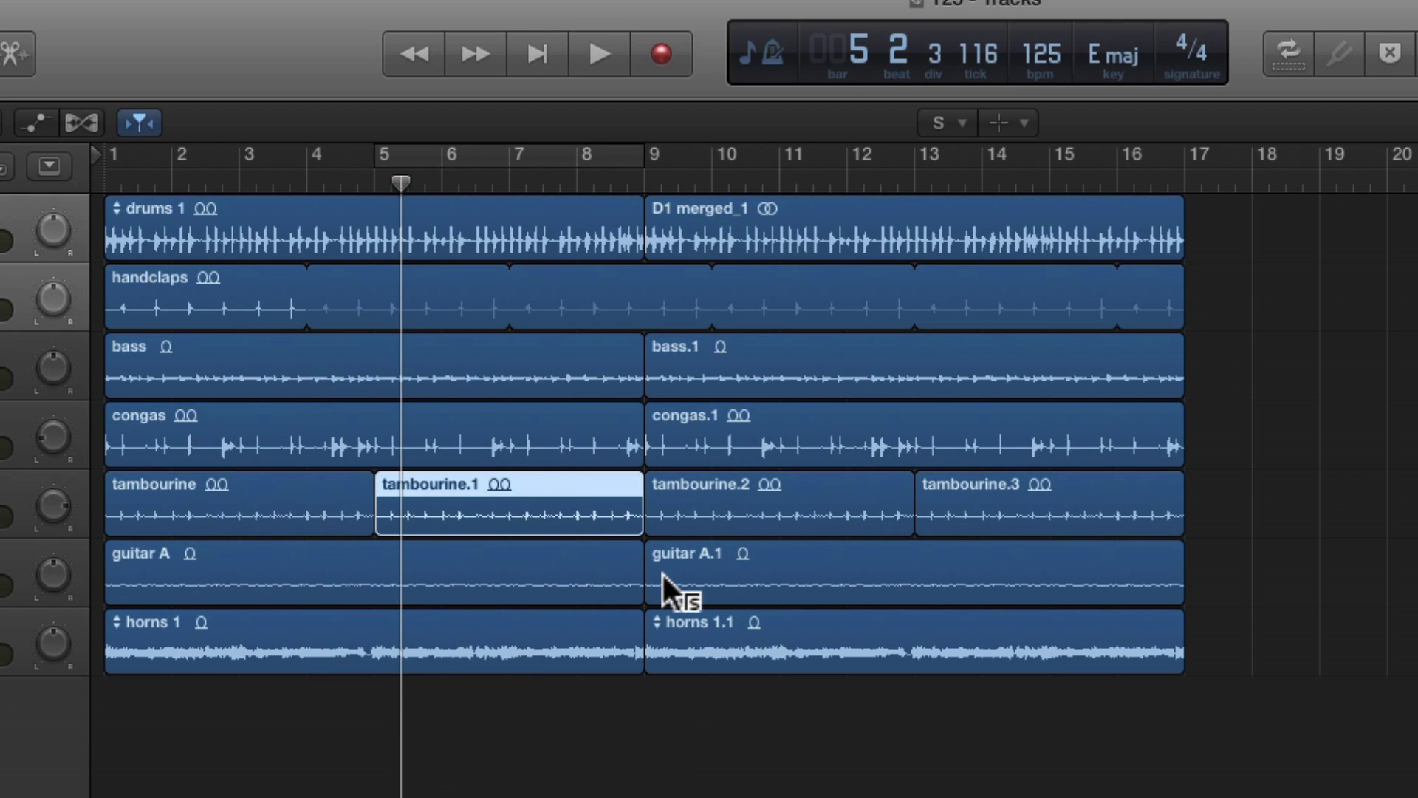
{"action": "left_click", "coordinate": [659, 579]}
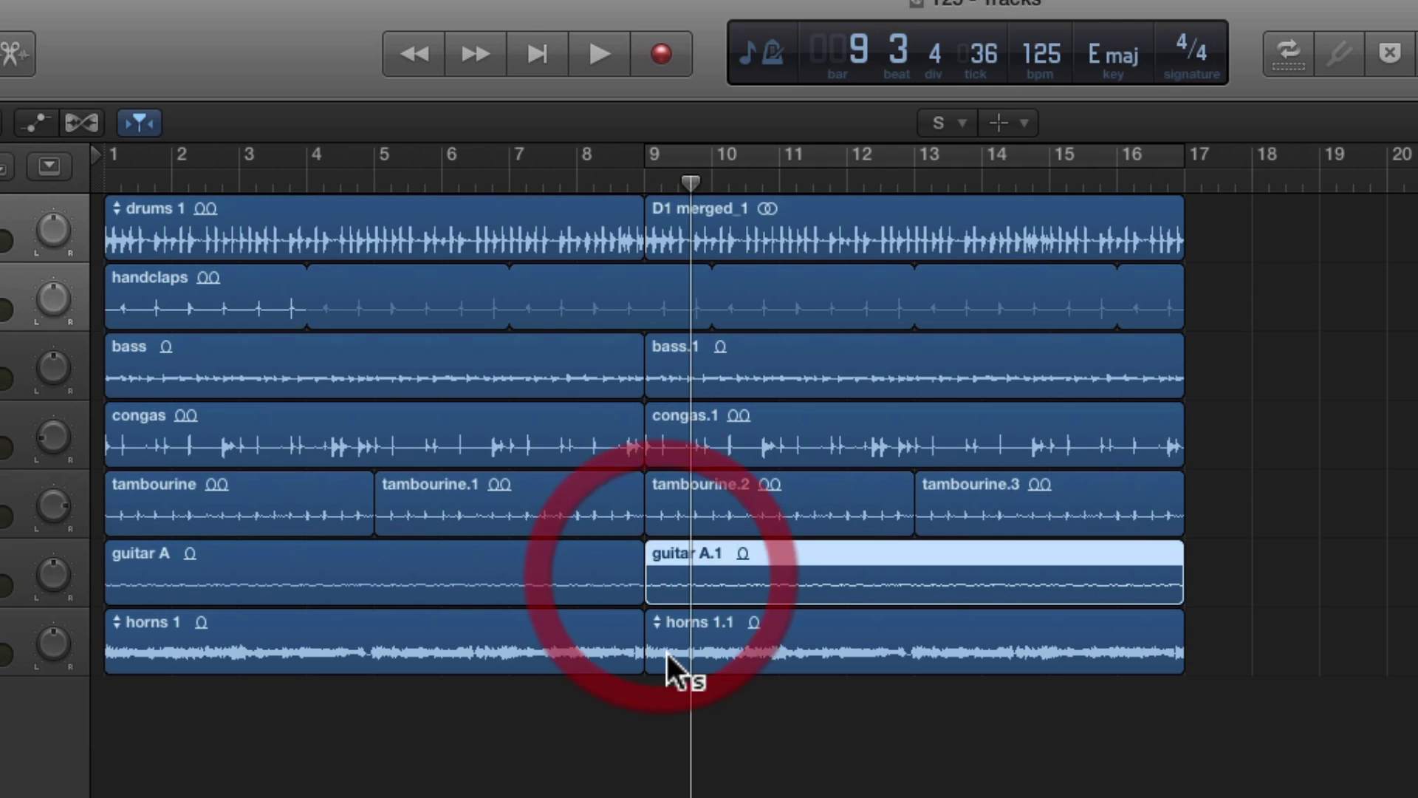
{"action": "left_click", "coordinate": [667, 653]}
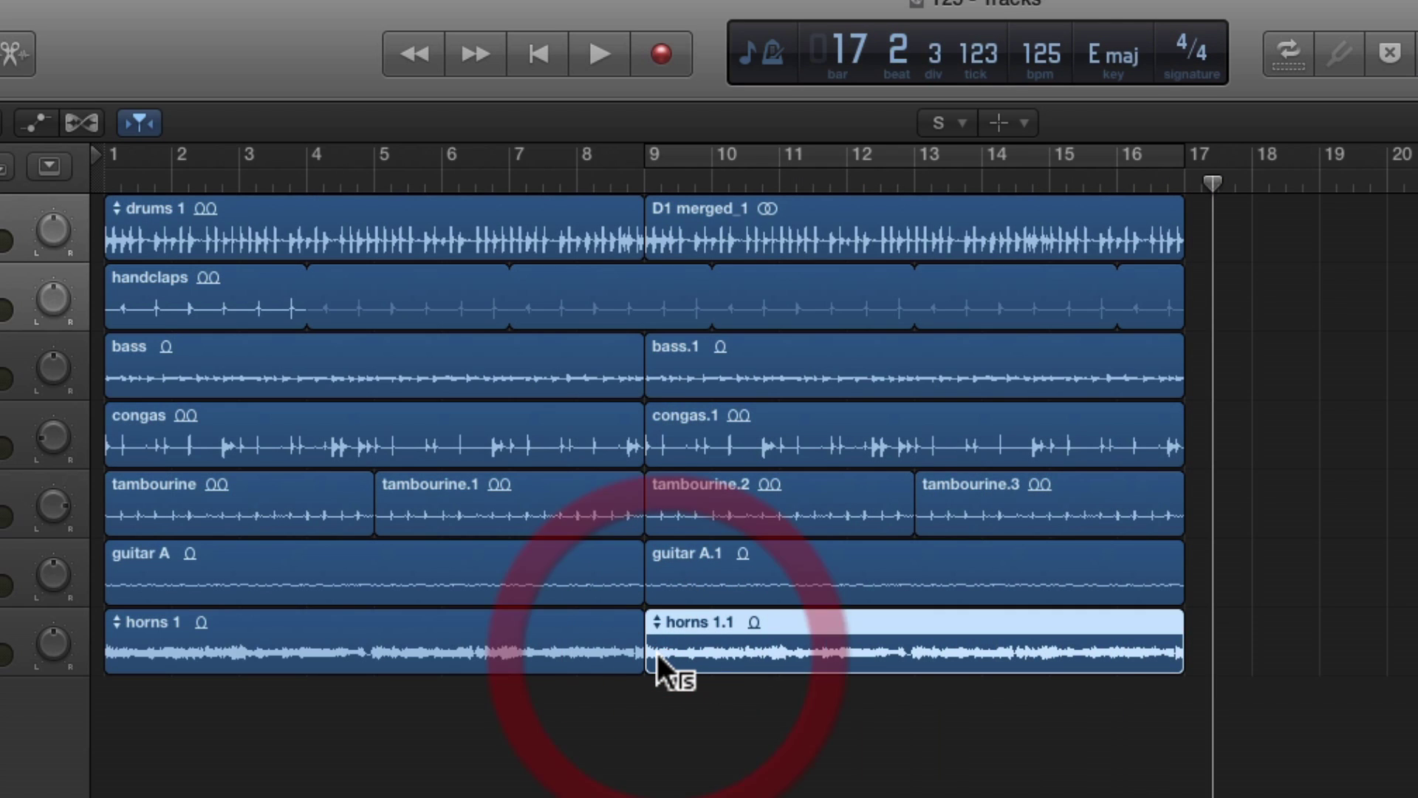
{"action": "left_click", "coordinate": [657, 653]}
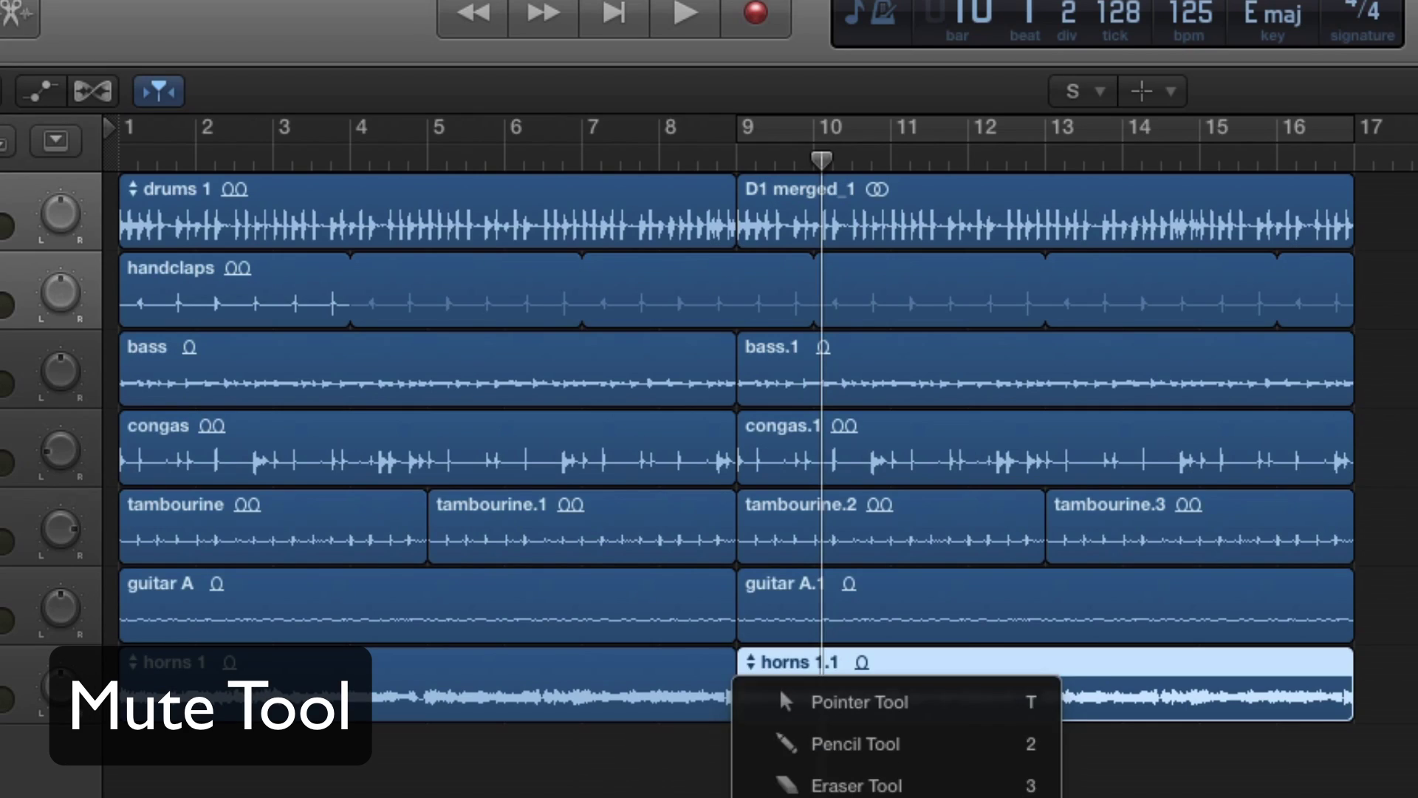
{"action": "left_click", "coordinate": [513, 421]}
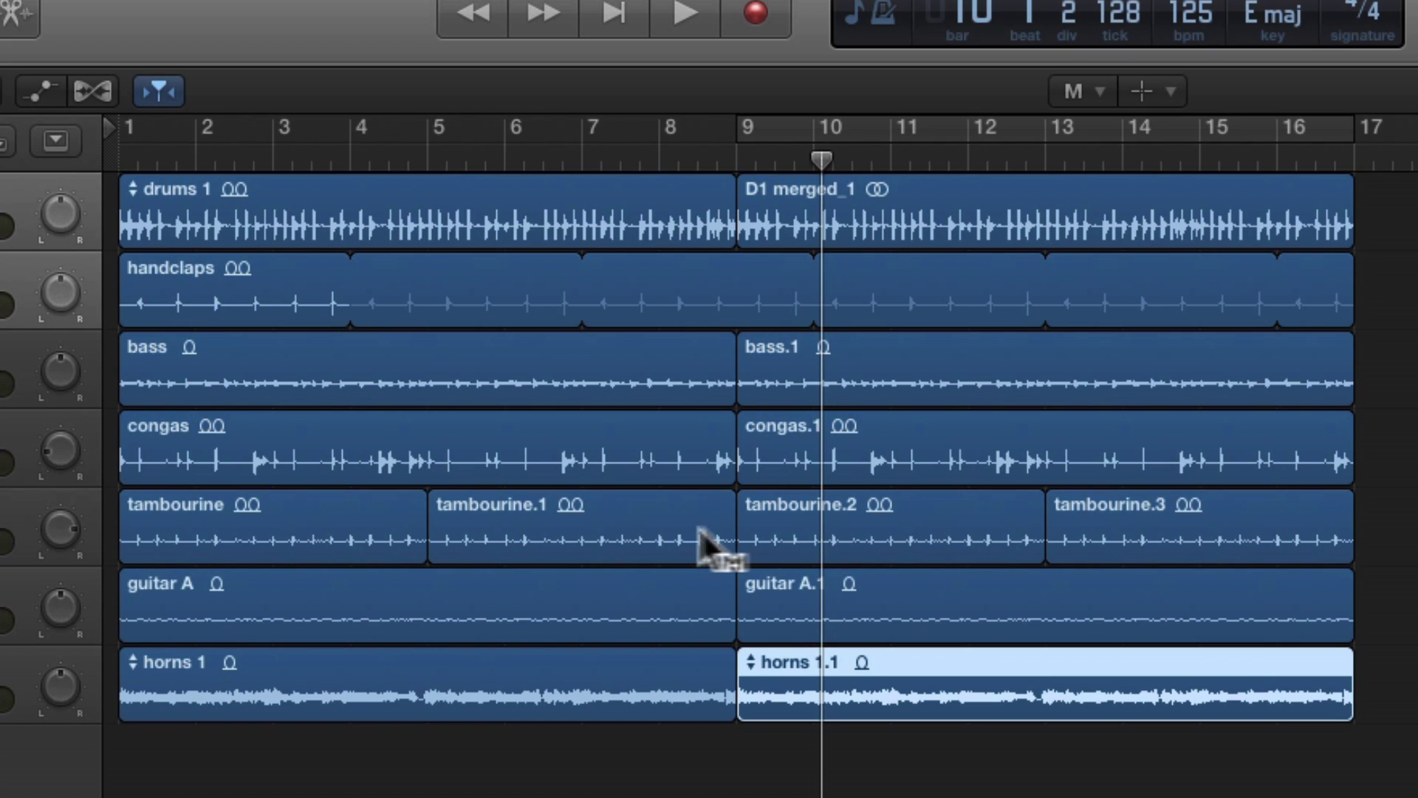
{"action": "left_click", "coordinate": [875, 518]}
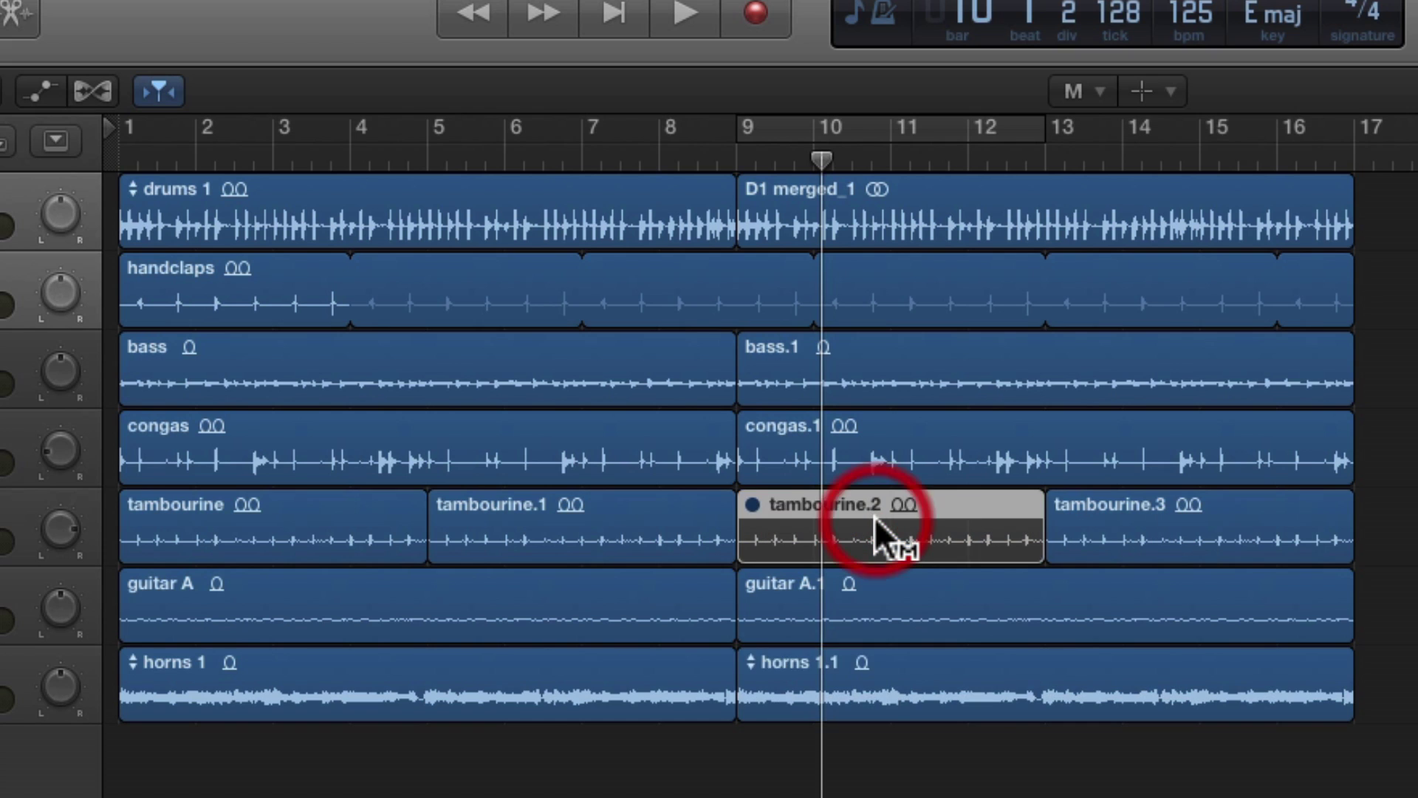
{"action": "left_click", "coordinate": [890, 464]}
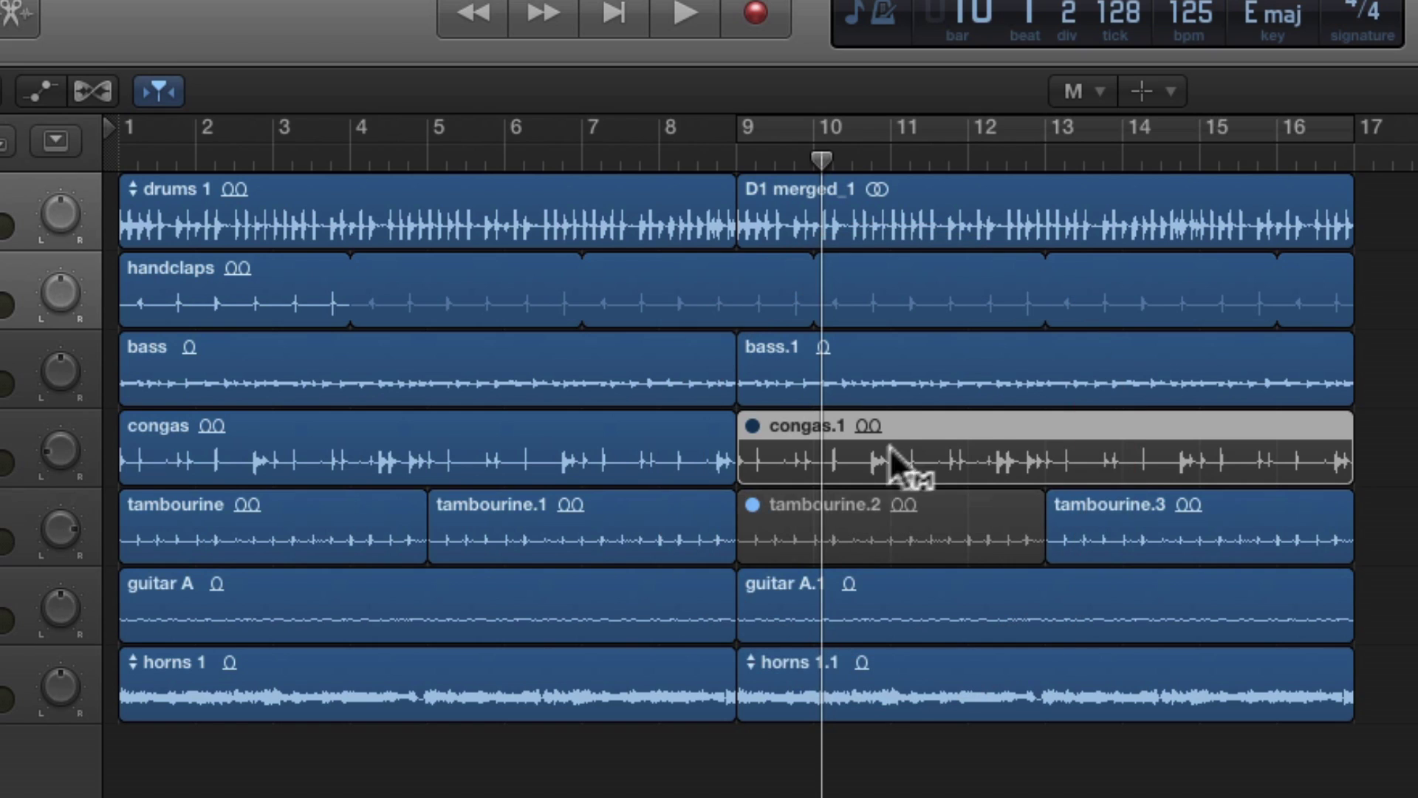
{"action": "left_click", "coordinate": [947, 538]}
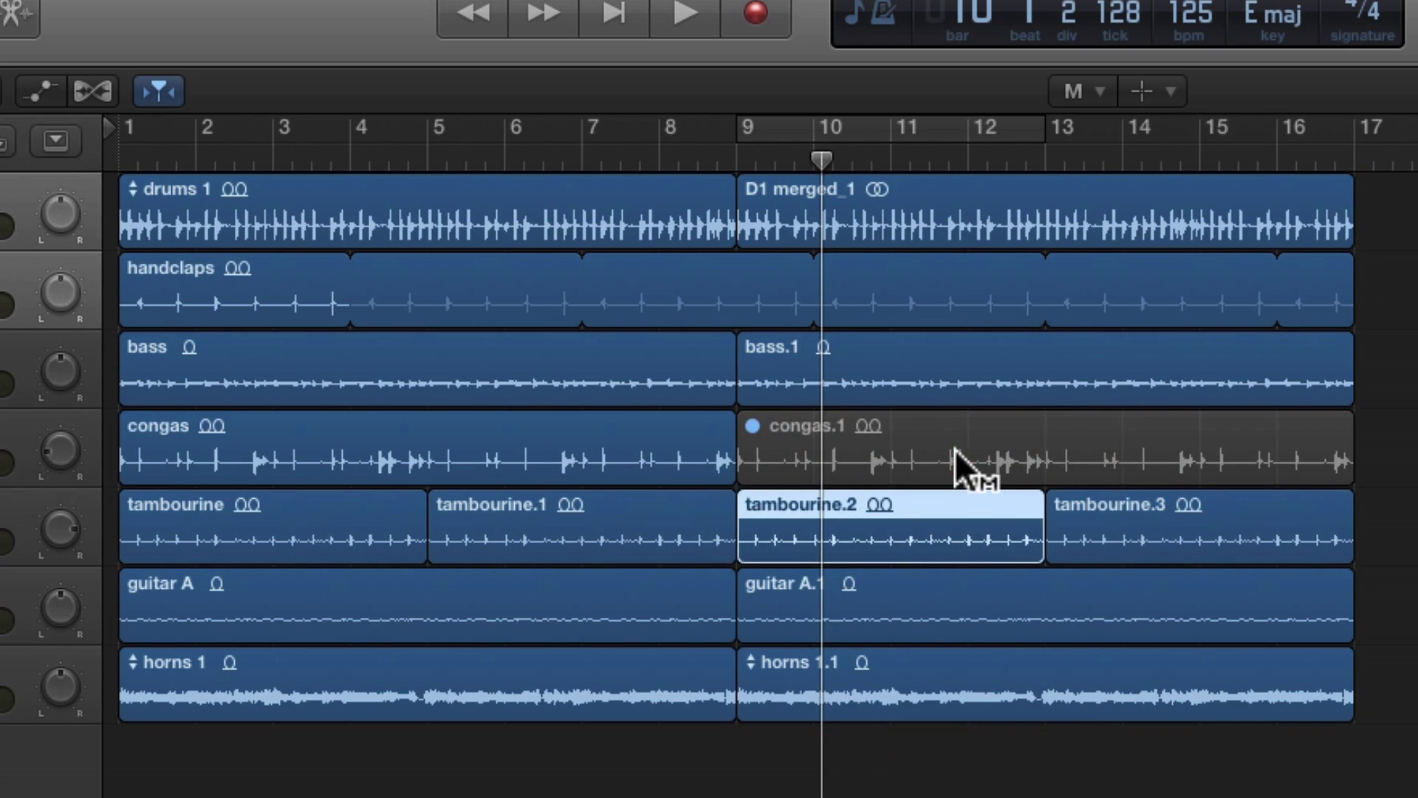
{"action": "left_click", "coordinate": [958, 464]}
{"action": "left_click", "coordinate": [916, 521]}
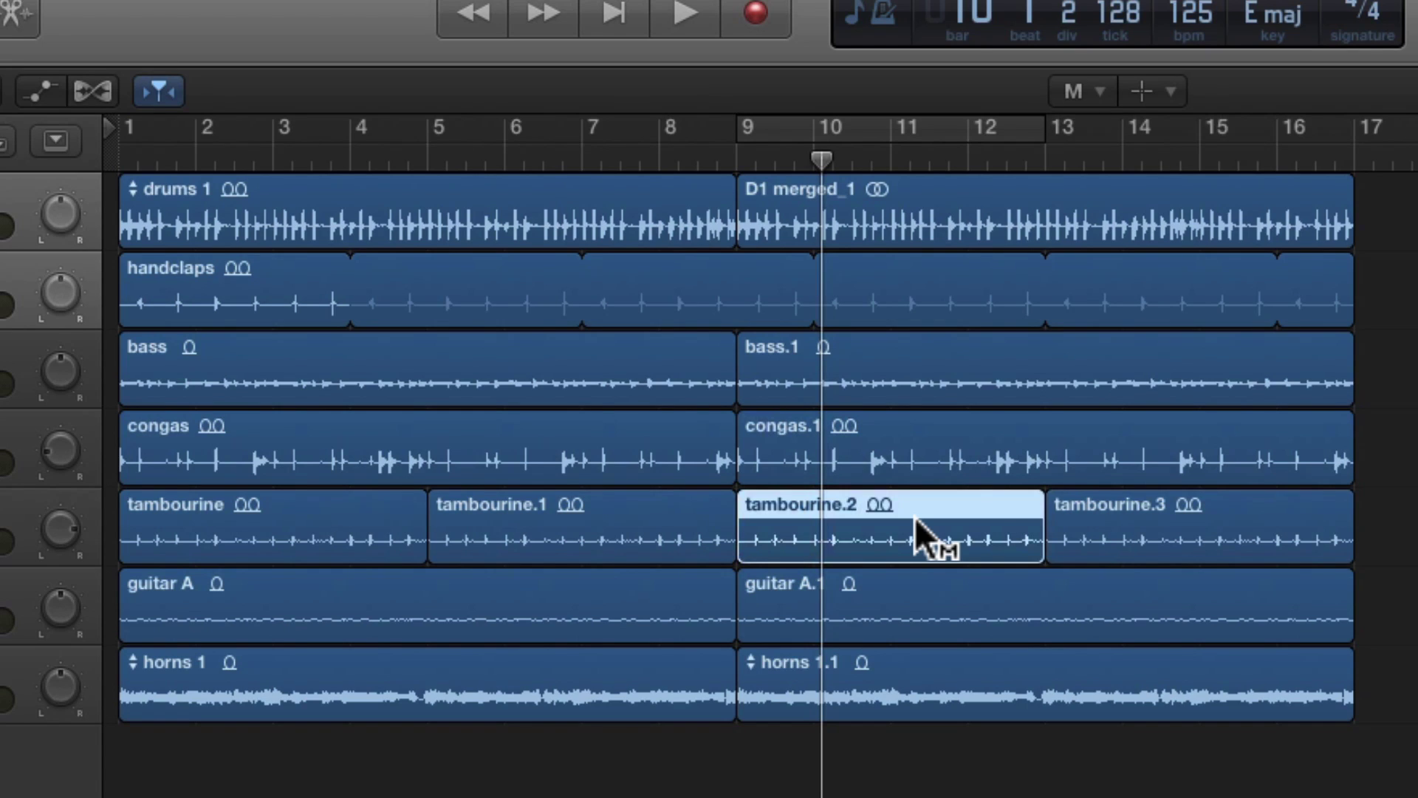
{"action": "key", "text": "t"}
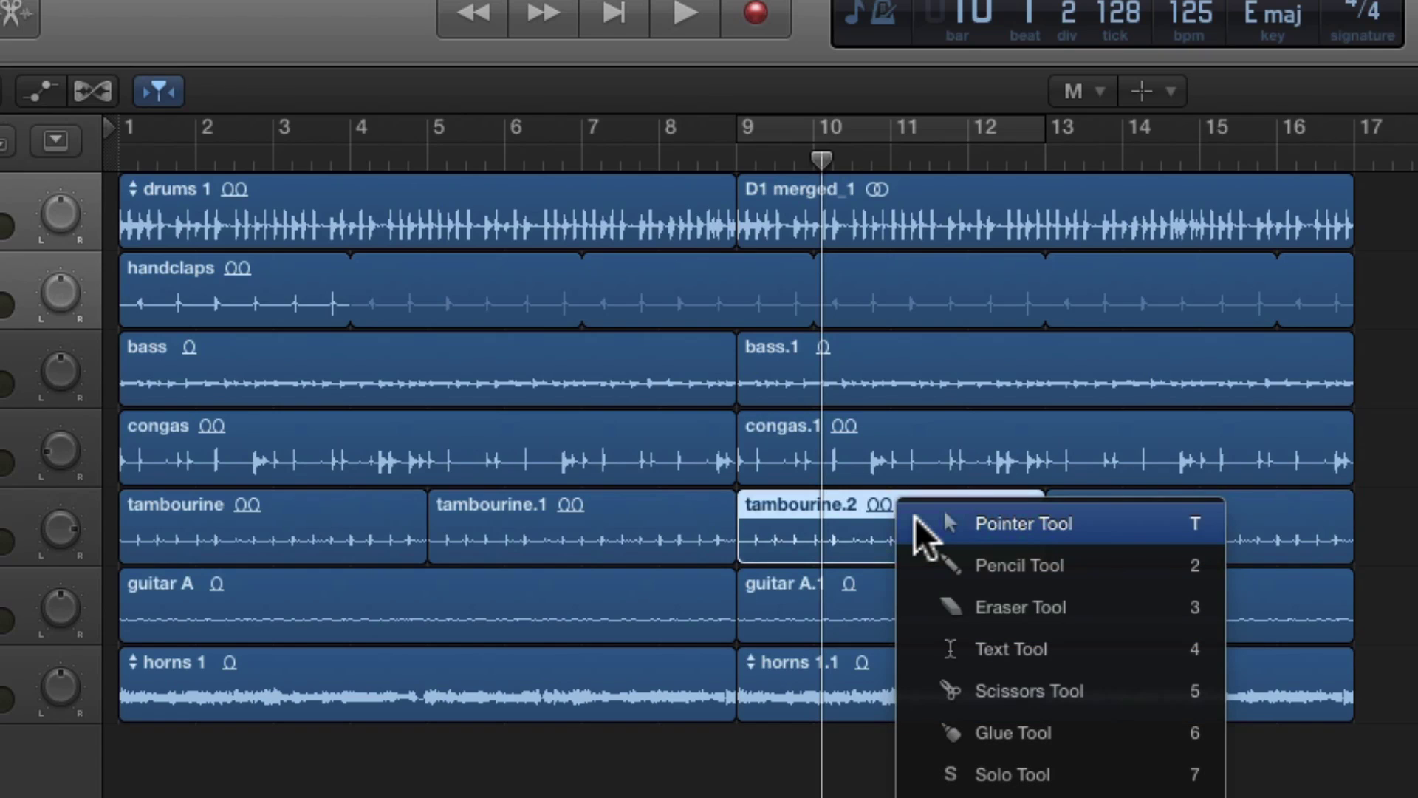
With the Pointer, mute tambourine.2, then mute and unmute bass.1 so it plays again
{"action": "key", "text": "t"}
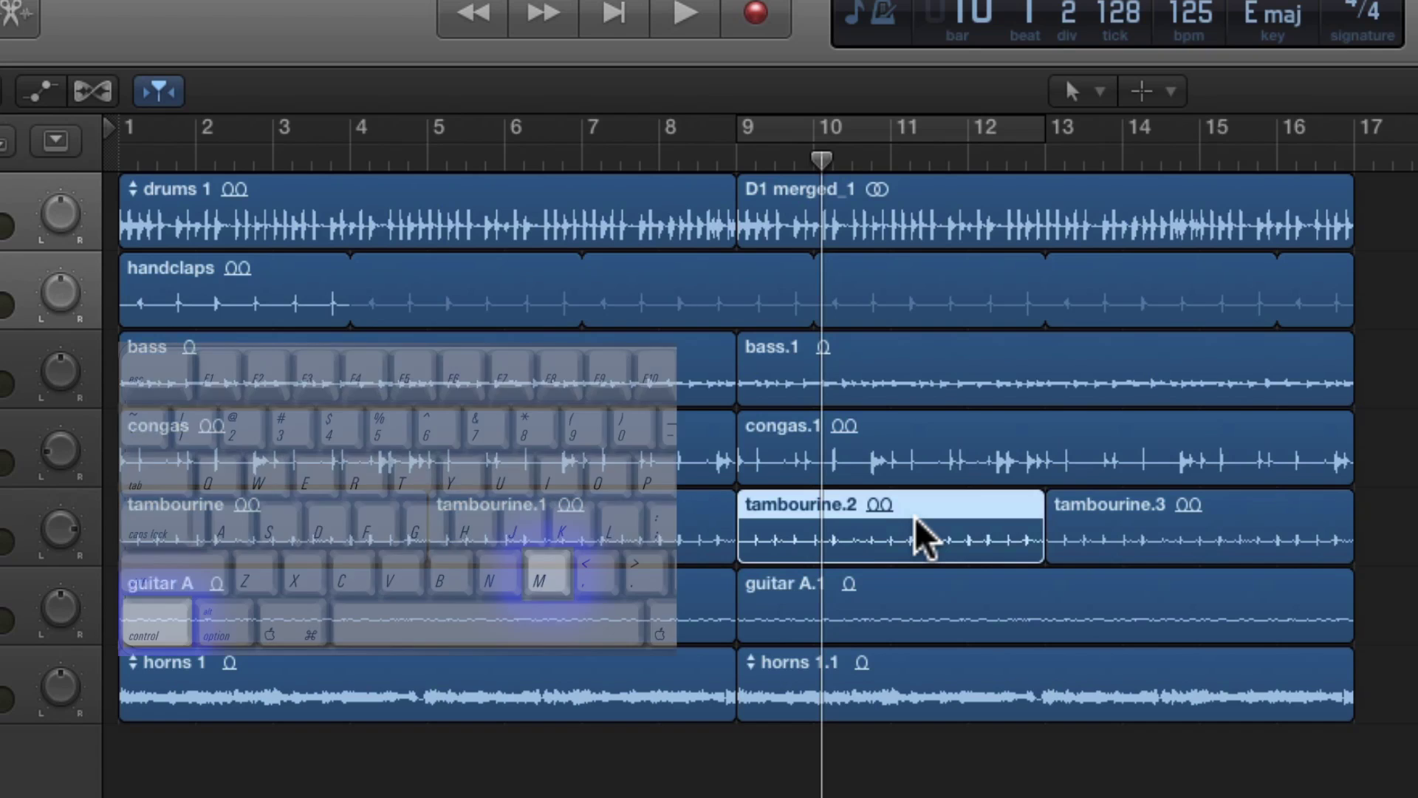
{"action": "key", "text": "ctrl+m"}
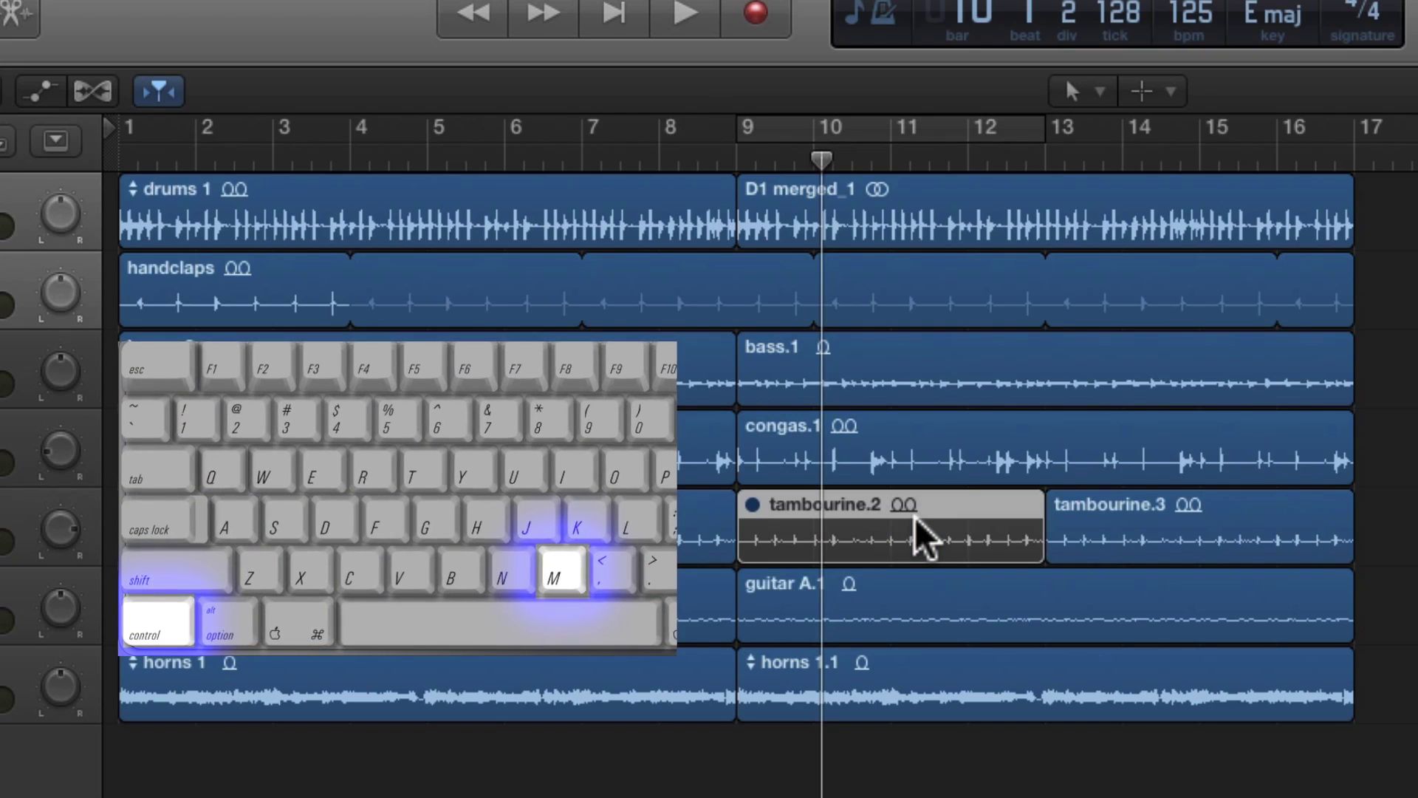
{"action": "left_click", "coordinate": [932, 392]}
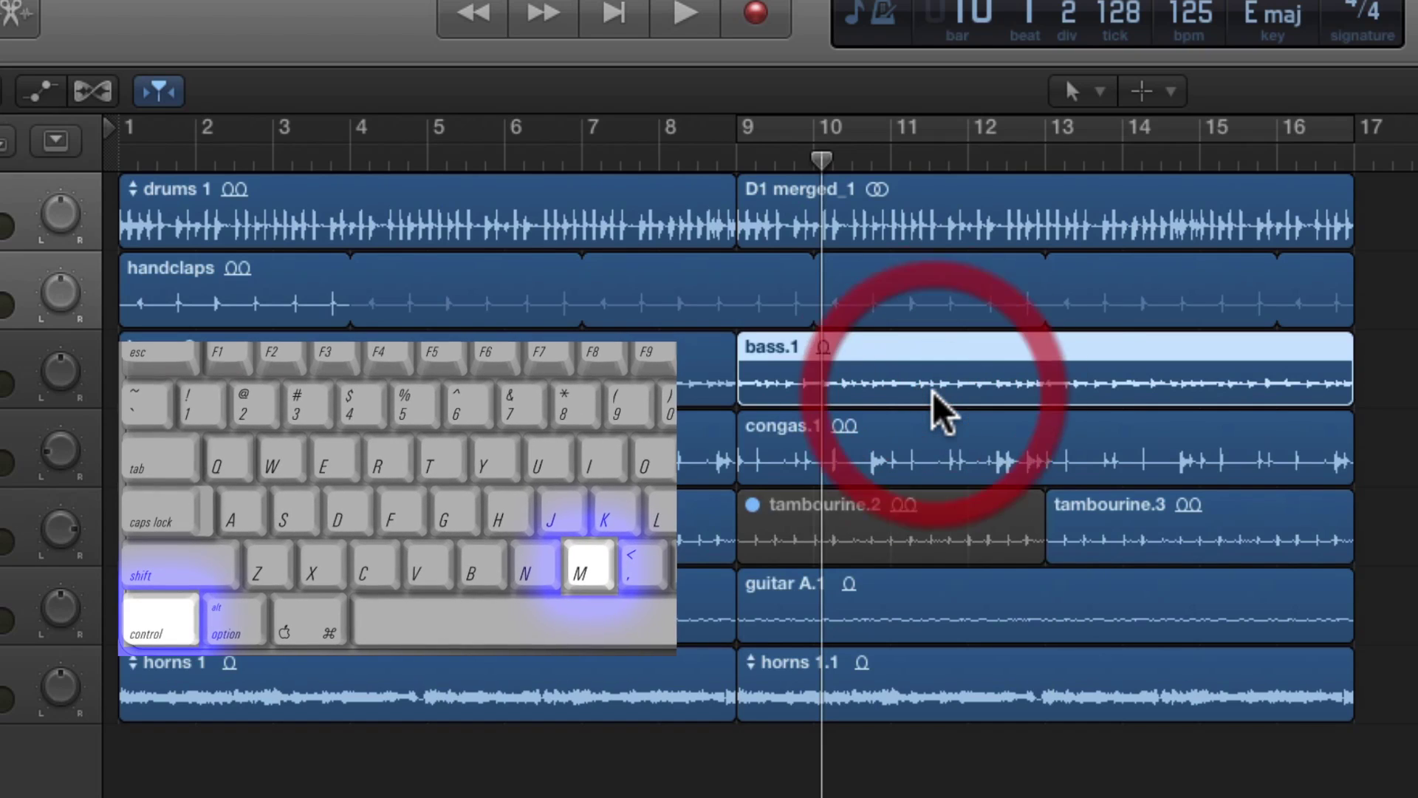
{"action": "key", "text": "ctrl+m"}
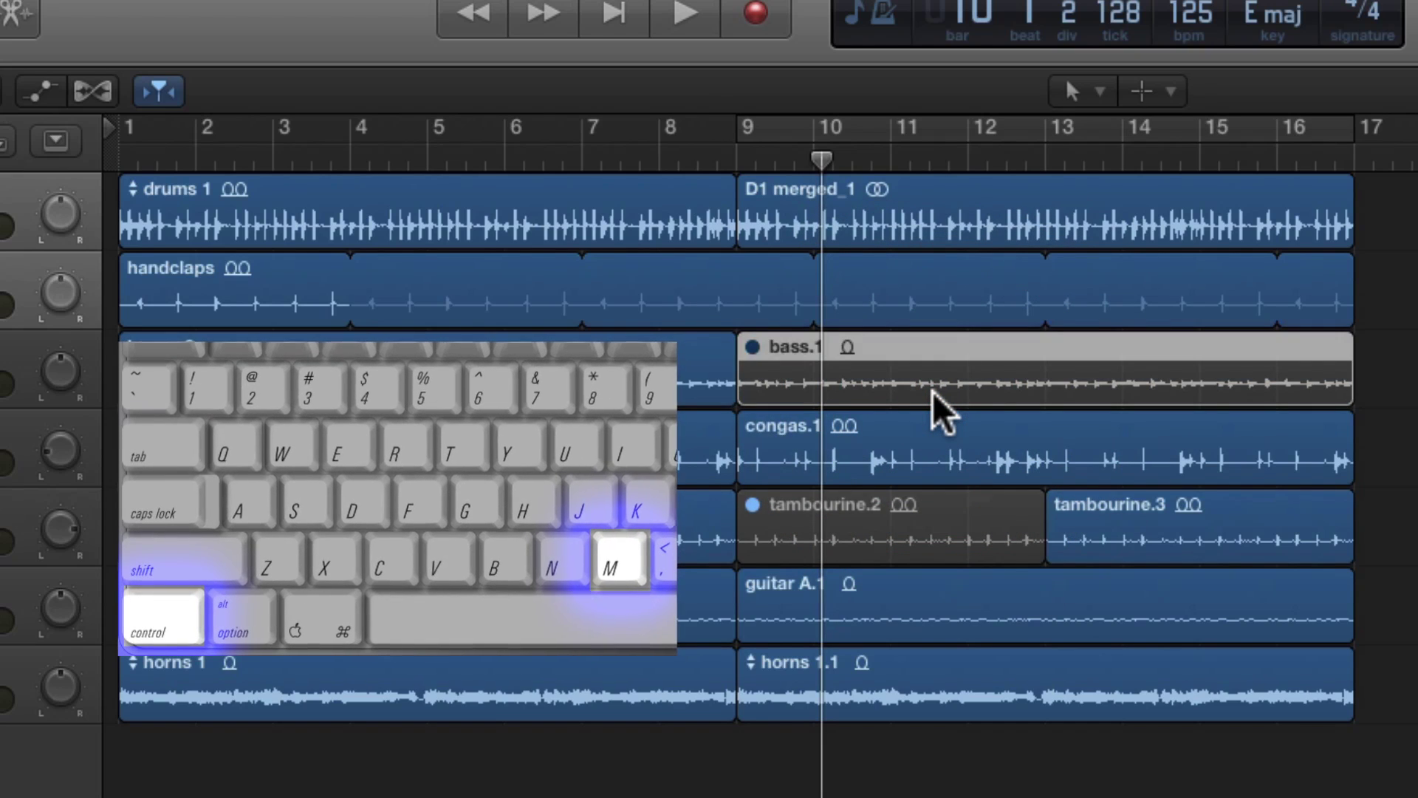
{"action": "key", "text": "ctrl+m"}
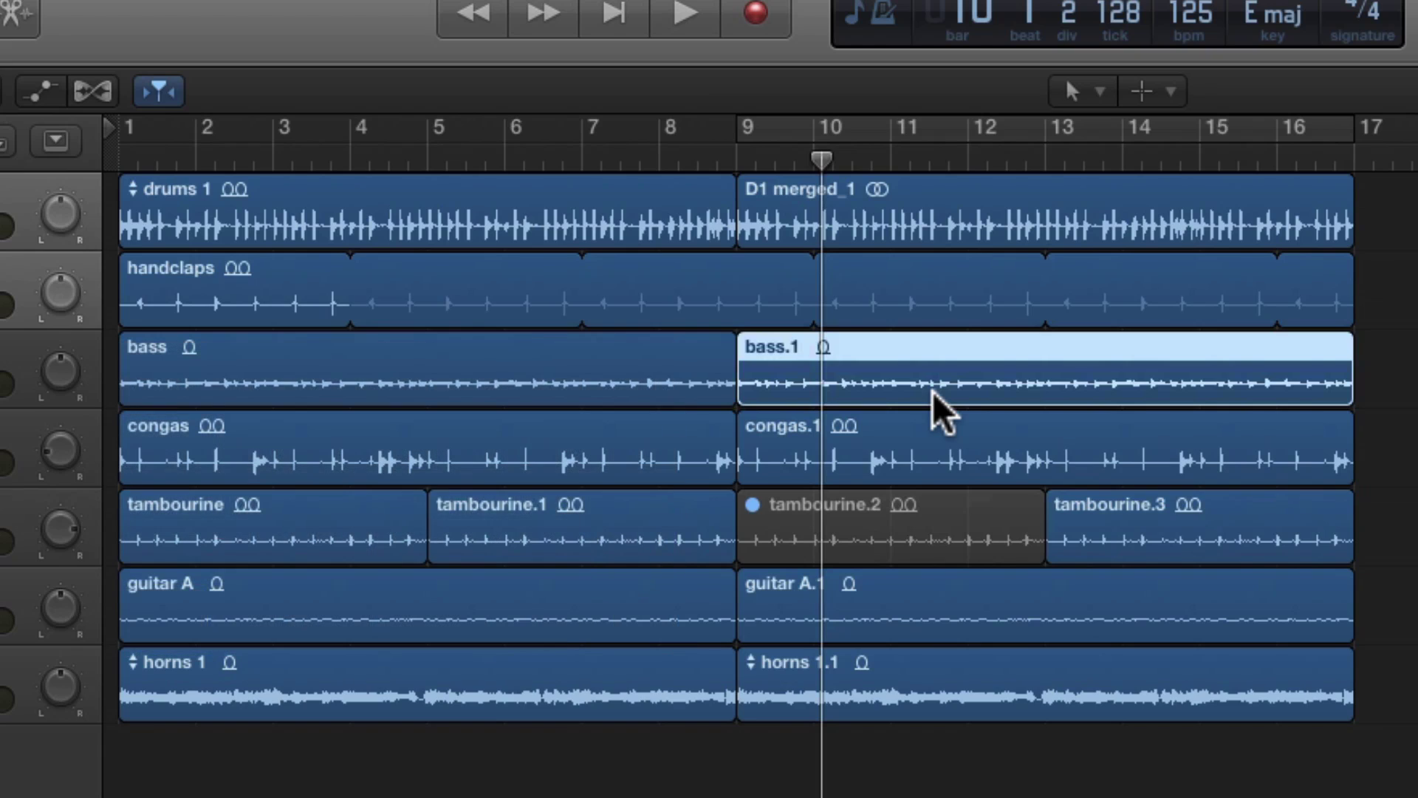
Unmute tambourine.2 using the Mute Tool
{"action": "key", "text": "t"}
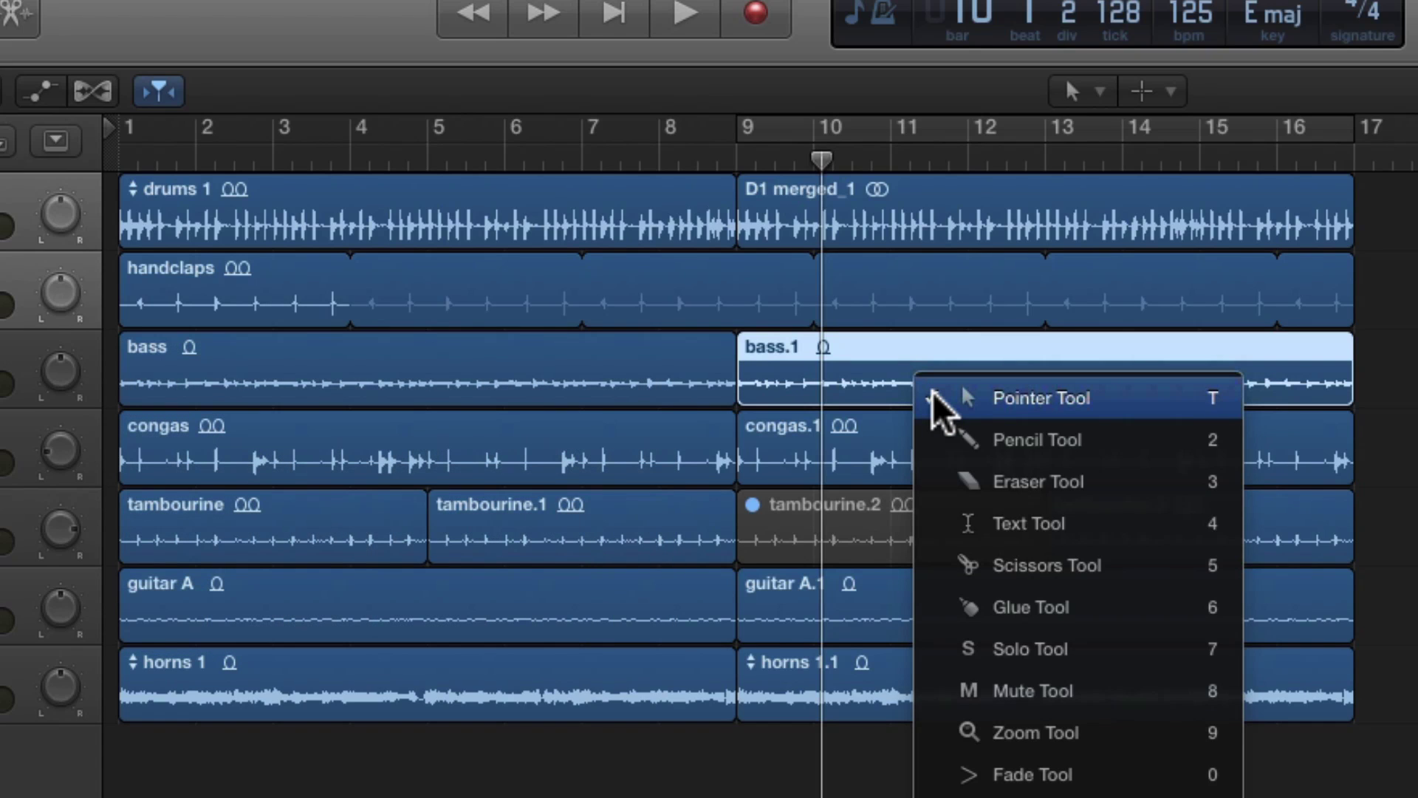
{"action": "key", "text": "8"}
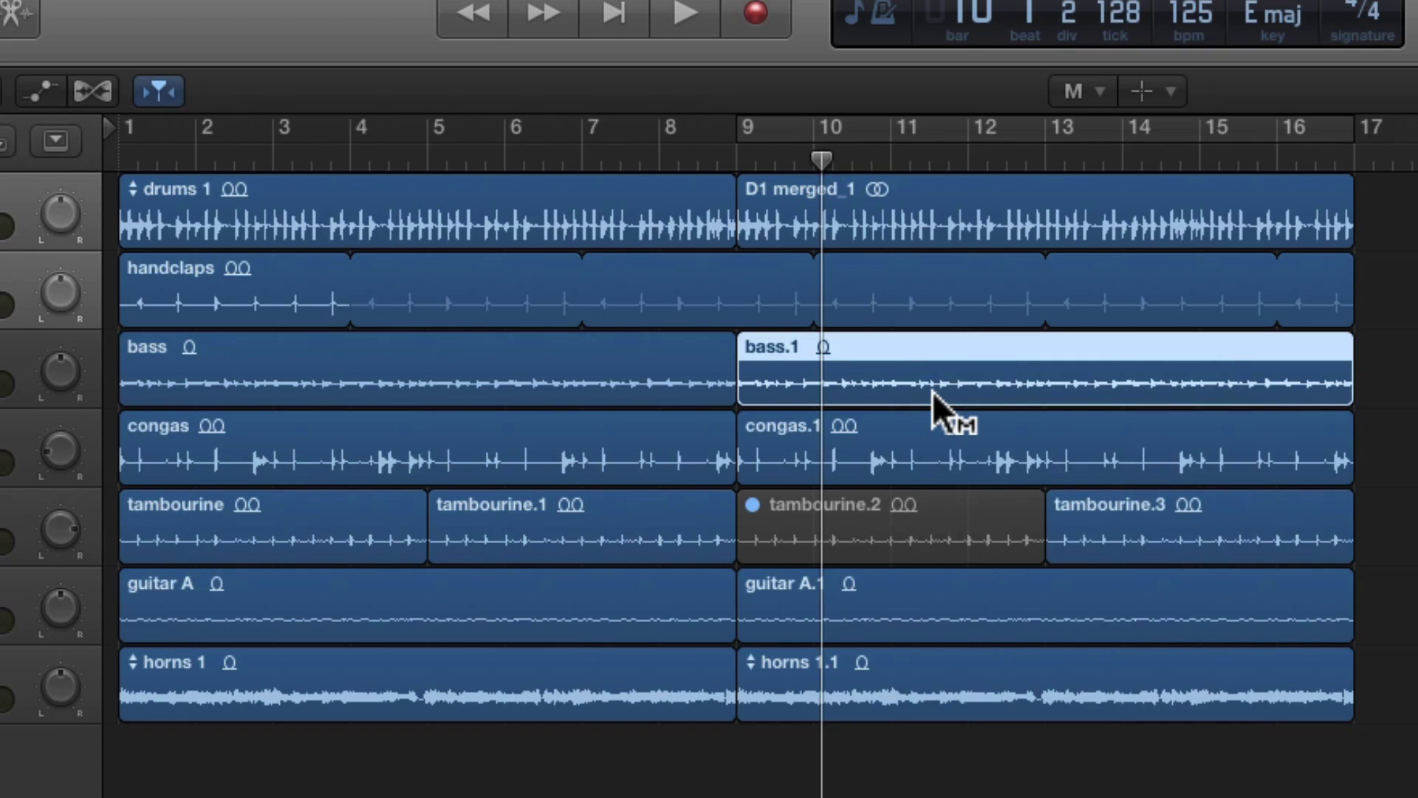
{"action": "left_click", "coordinate": [896, 529]}
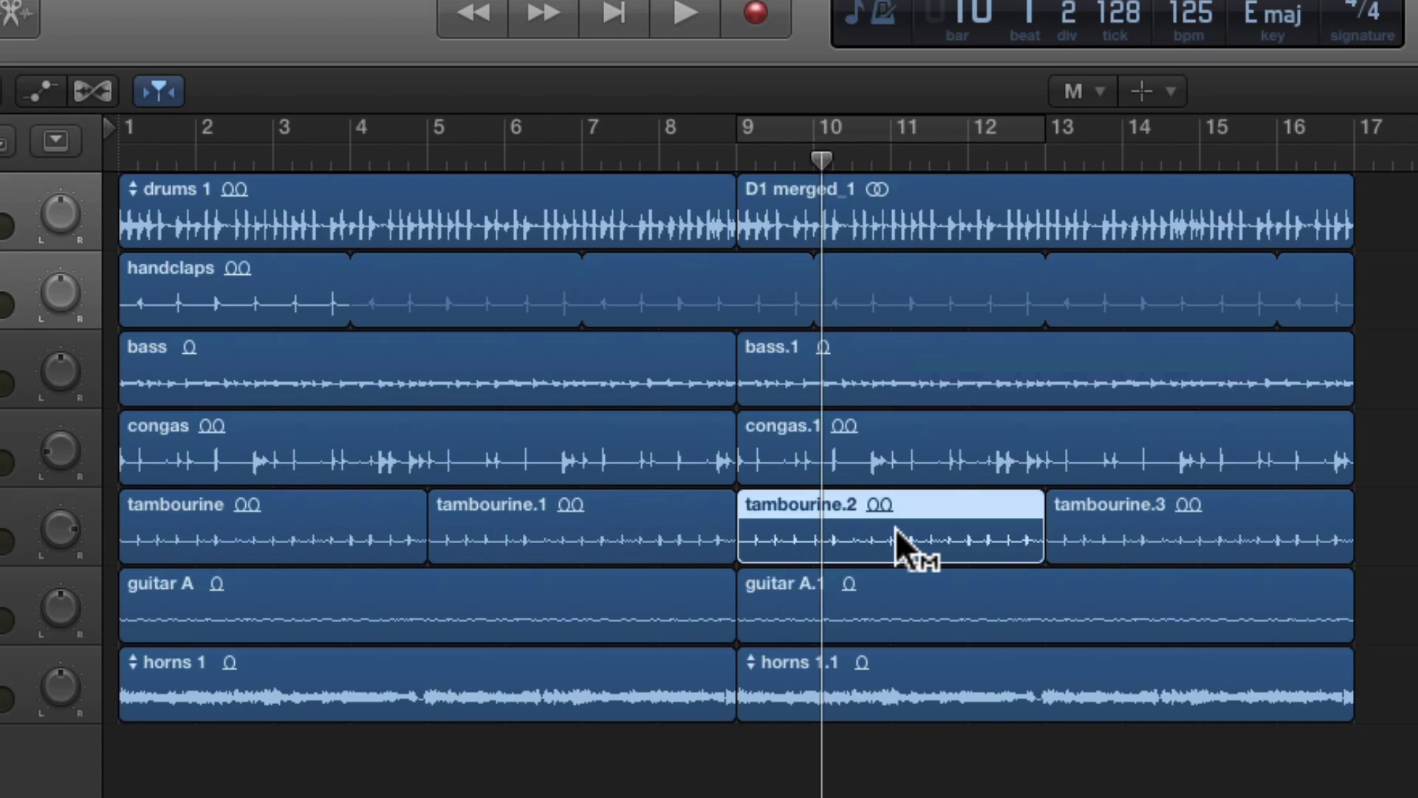
{"action": "key", "text": "t"}
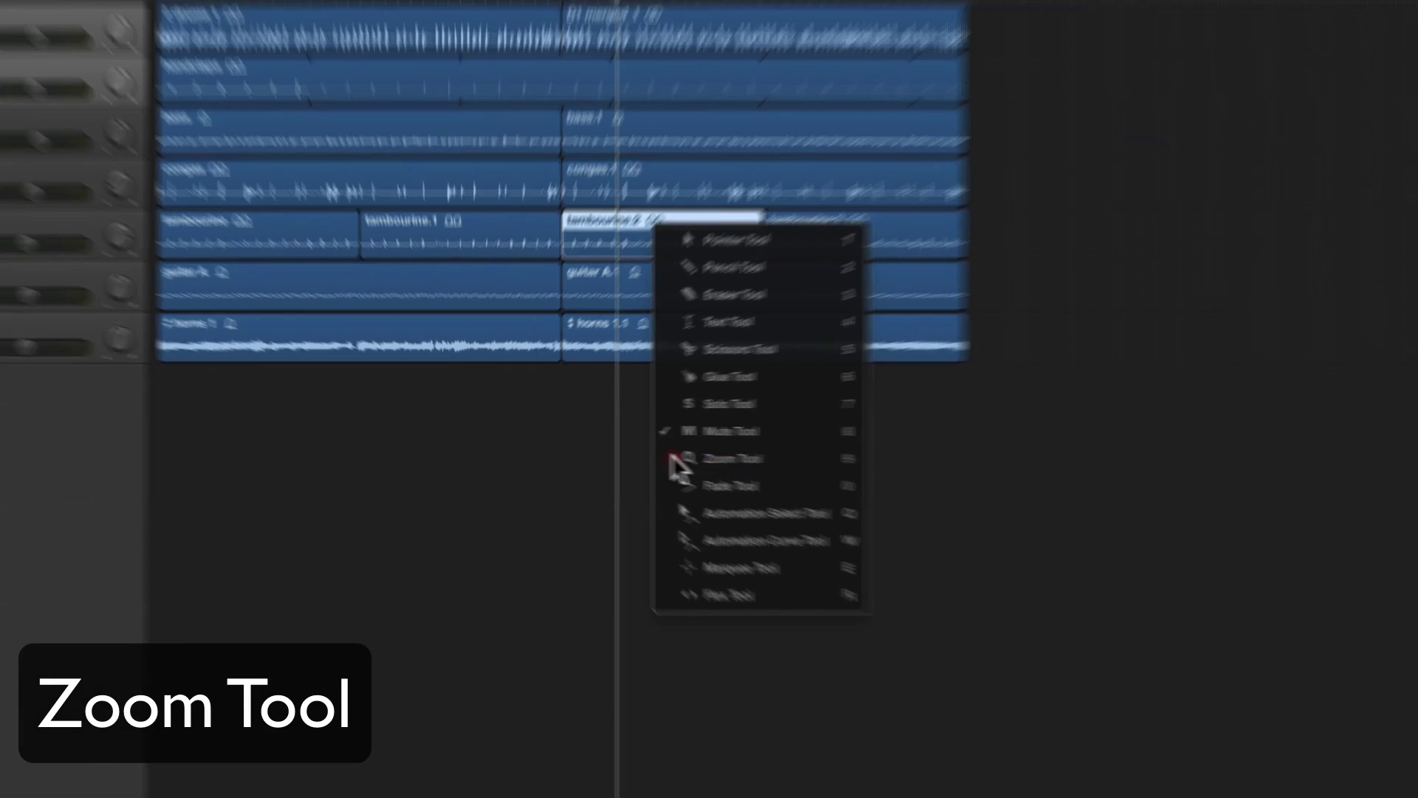
{"action": "left_click", "coordinate": [676, 459]}
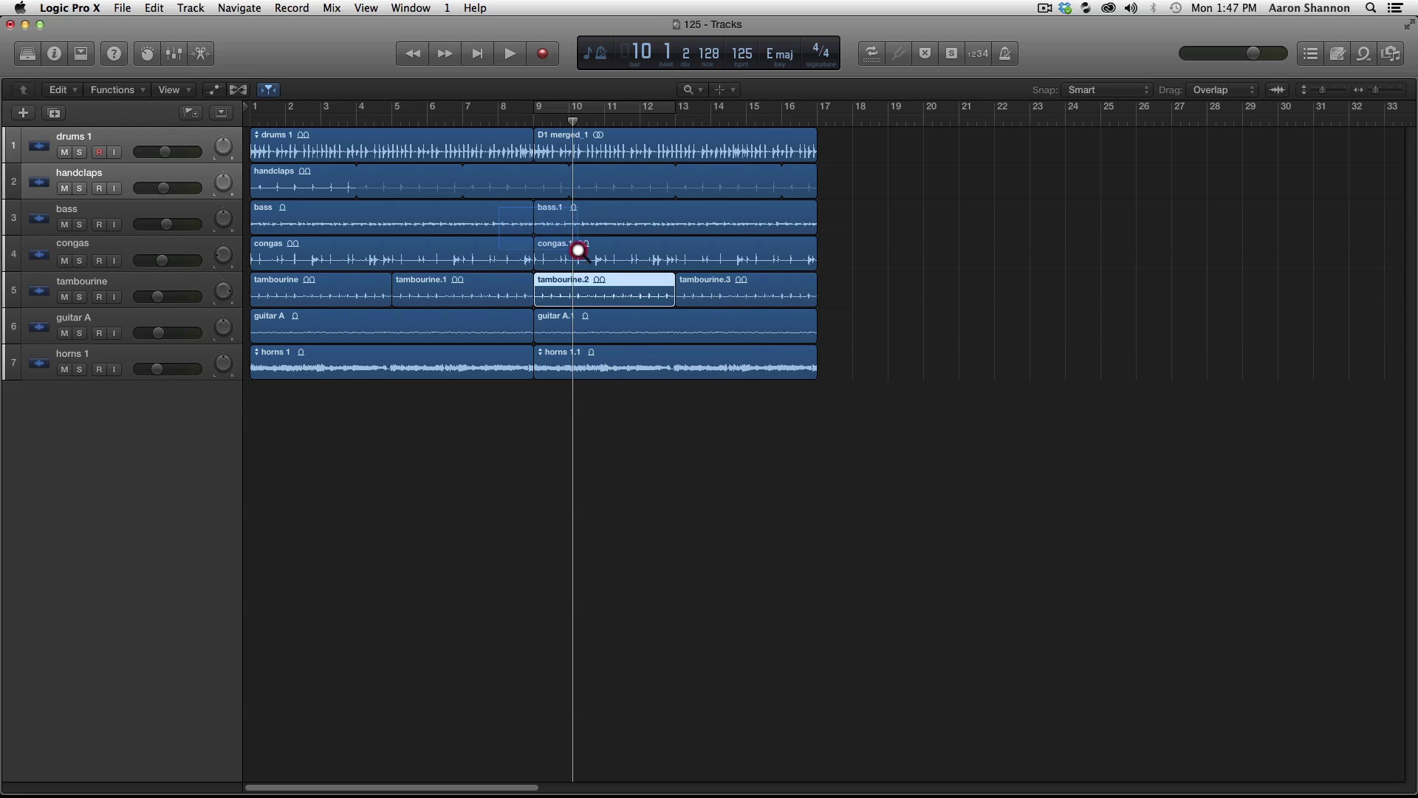
{"action": "left_click_drag", "start_coordinate": [587, 275], "coordinate": [615, 279]}
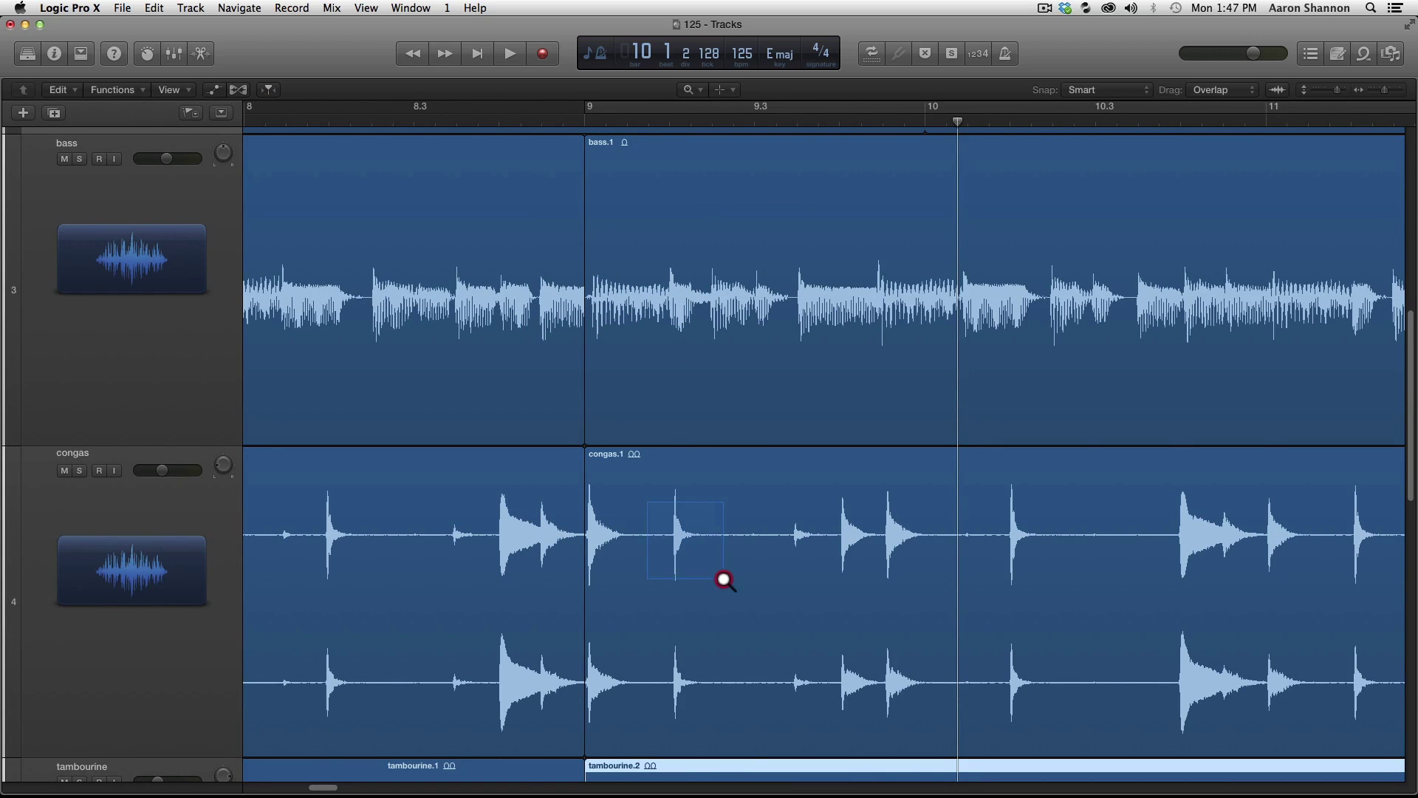
{"action": "left_click_drag", "start_coordinate": [726, 581], "coordinate": [724, 576]}
{"action": "left_click_drag", "start_coordinate": [611, 298], "coordinate": [713, 339]}
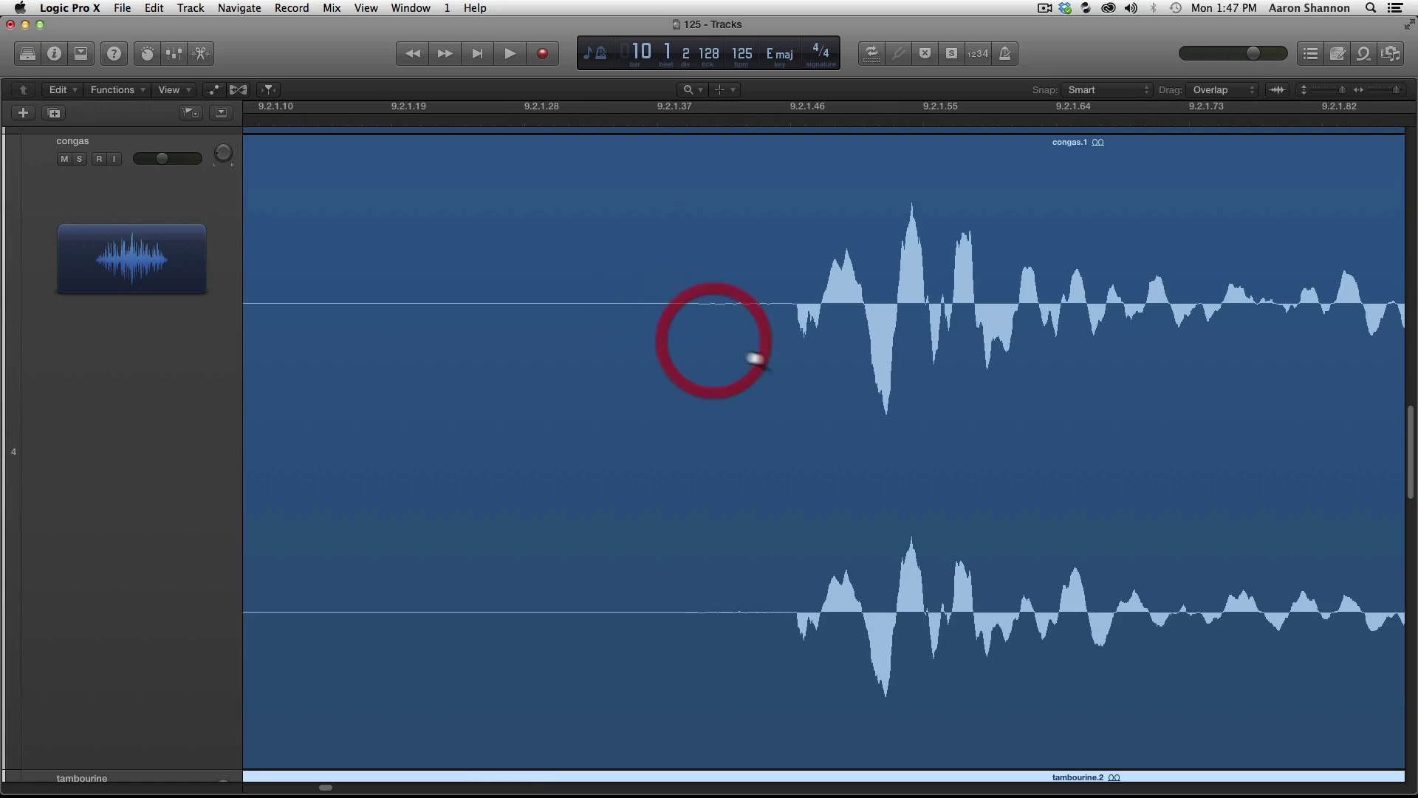
{"action": "left_click_drag", "start_coordinate": [749, 279], "coordinate": [864, 345]}
{"action": "left_click_drag", "start_coordinate": [640, 265], "coordinate": [845, 370]}
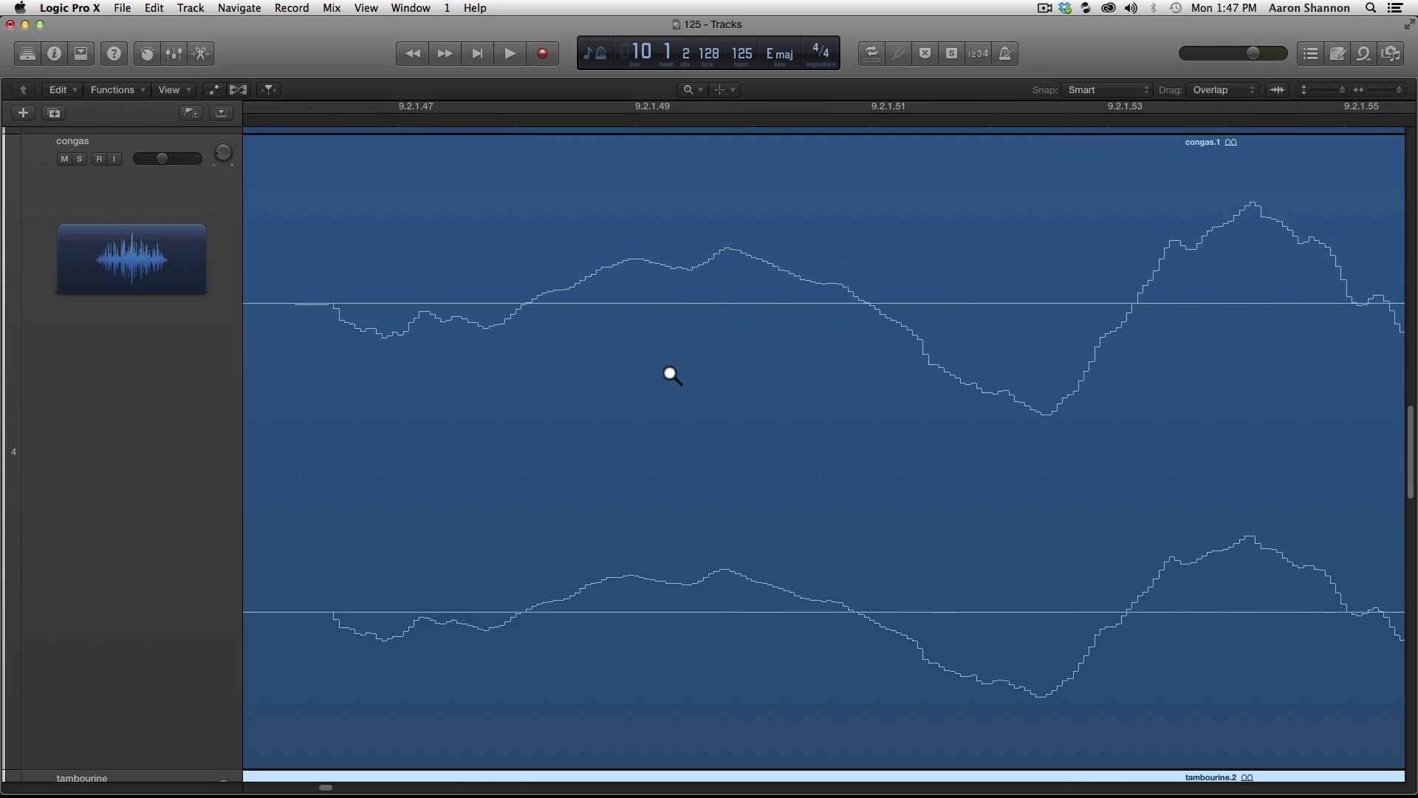
{"action": "left_click", "coordinate": [633, 396]}
{"action": "left_click", "coordinate": [632, 396]}
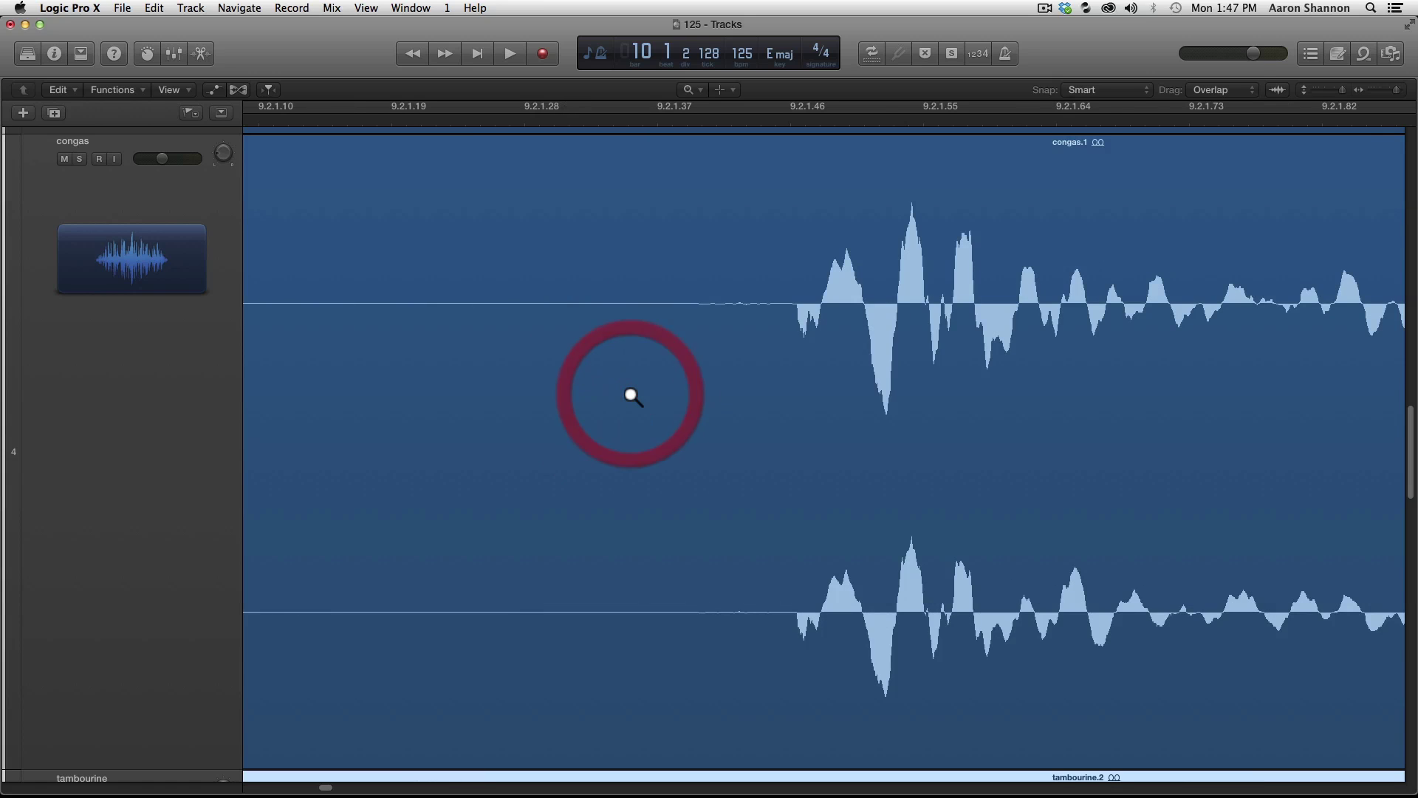
{"action": "left_click", "coordinate": [633, 396]}
{"action": "left_click", "coordinate": [632, 396]}
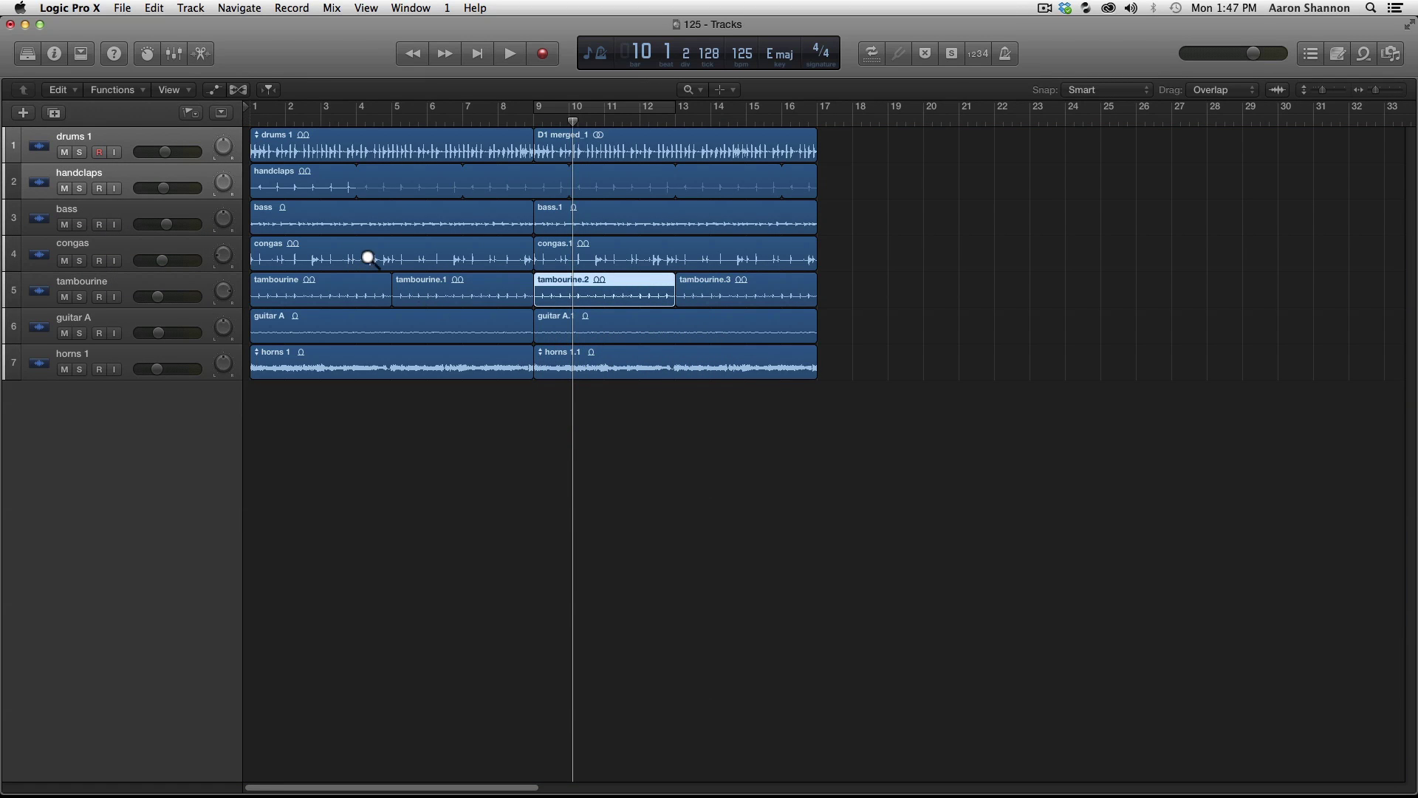
{"action": "left_click", "coordinate": [423, 289]}
{"action": "left_click", "coordinate": [687, 347]}
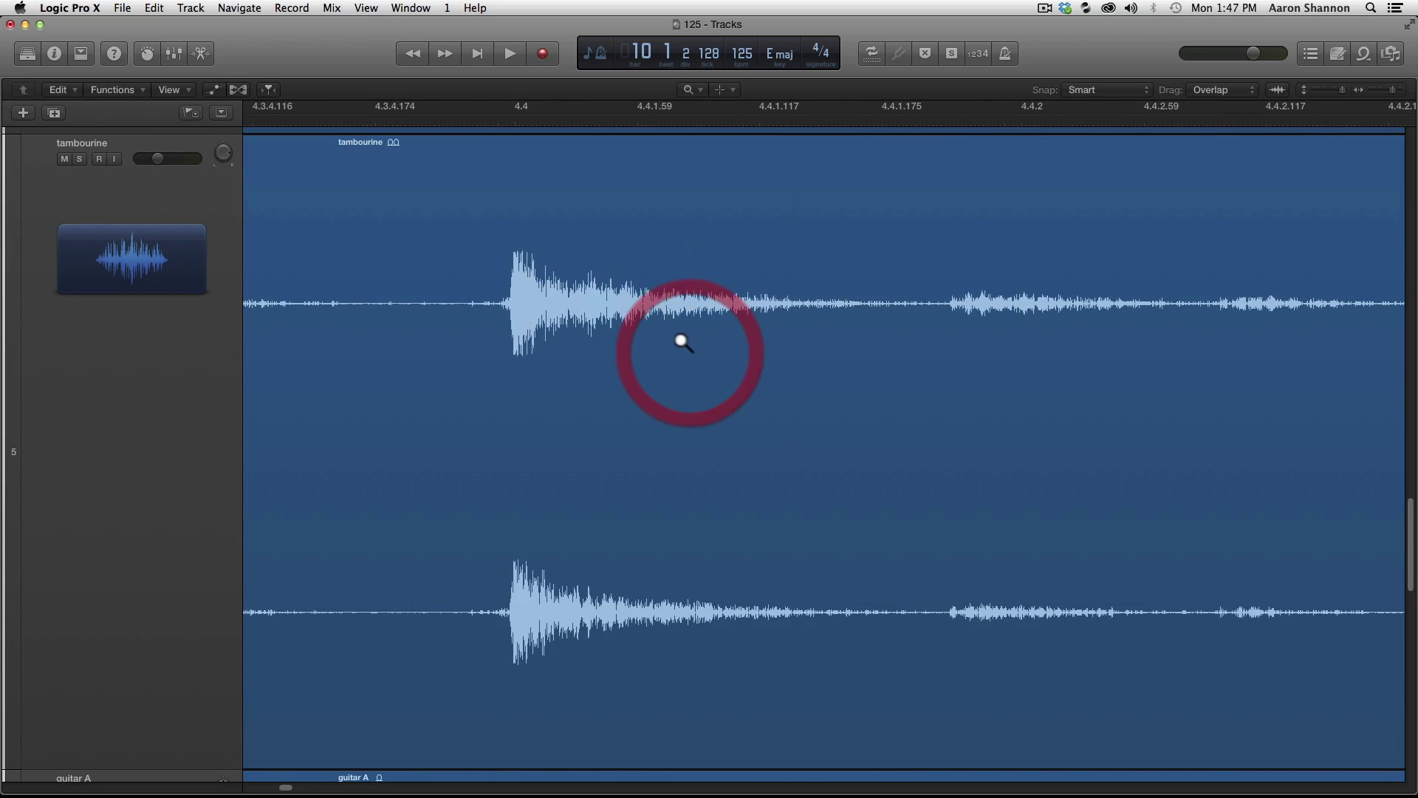
{"action": "left_click", "coordinate": [564, 332]}
{"action": "left_click", "coordinate": [773, 288]}
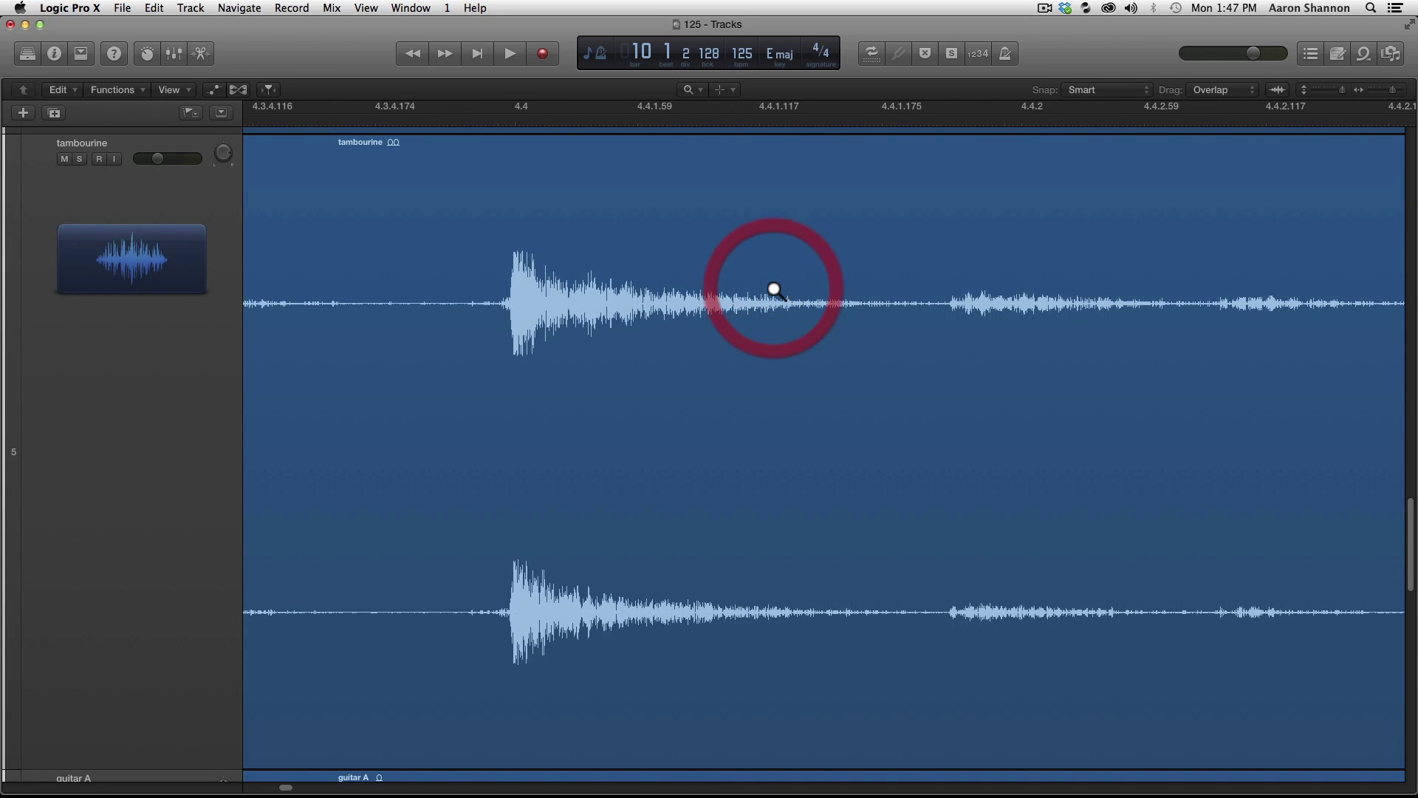
{"action": "left_click", "coordinate": [591, 288]}
{"action": "left_click", "coordinate": [481, 319]}
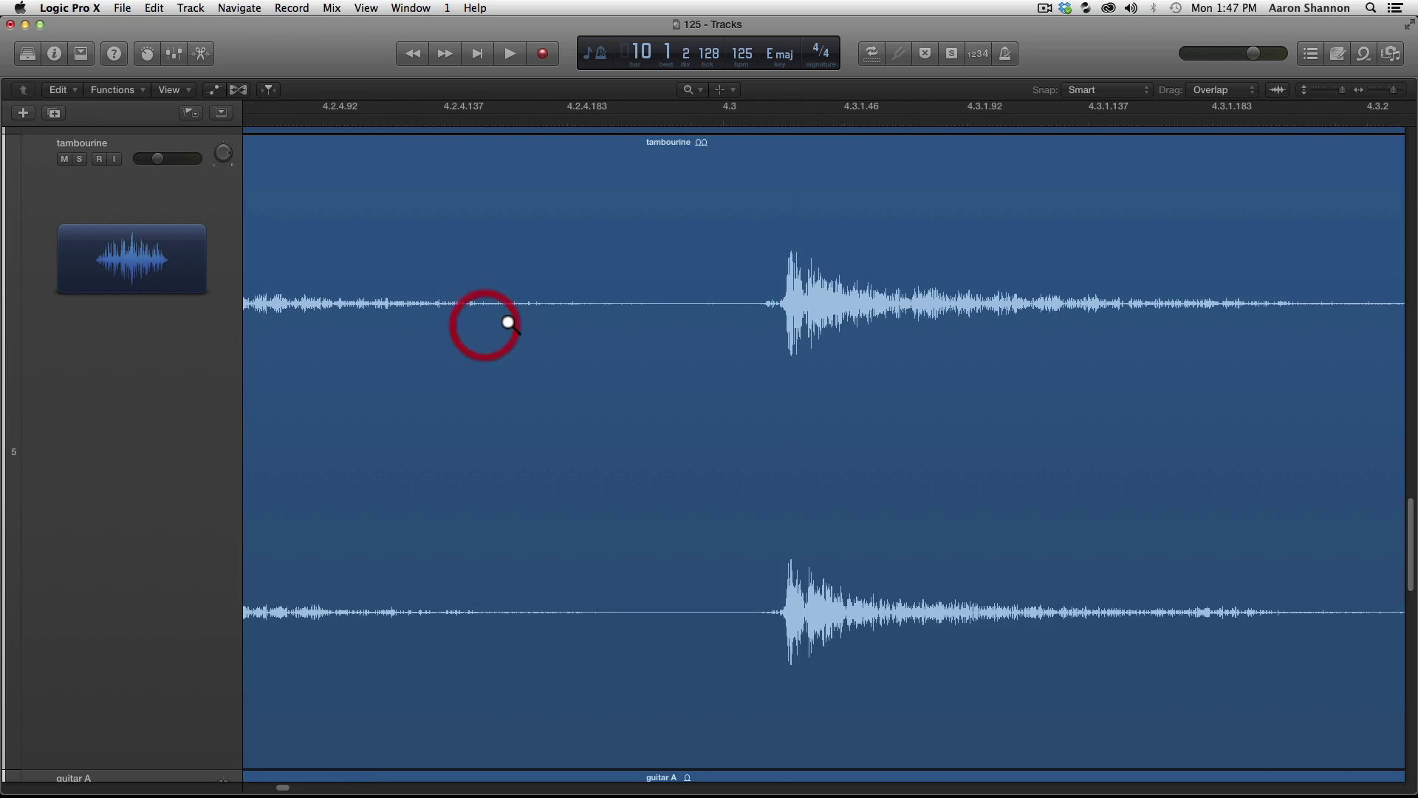
{"action": "left_click", "coordinate": [773, 304]}
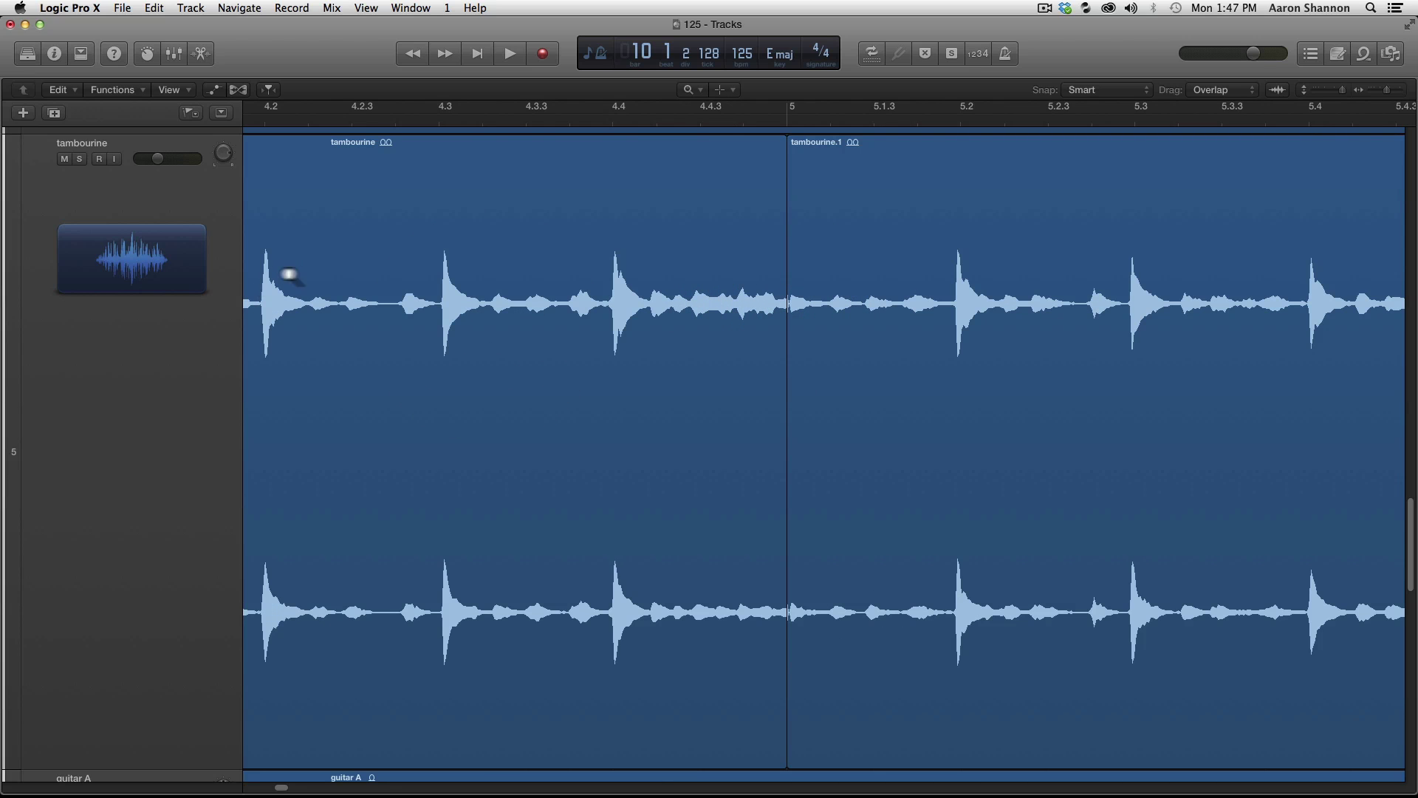
{"action": "left_click", "coordinate": [493, 657]}
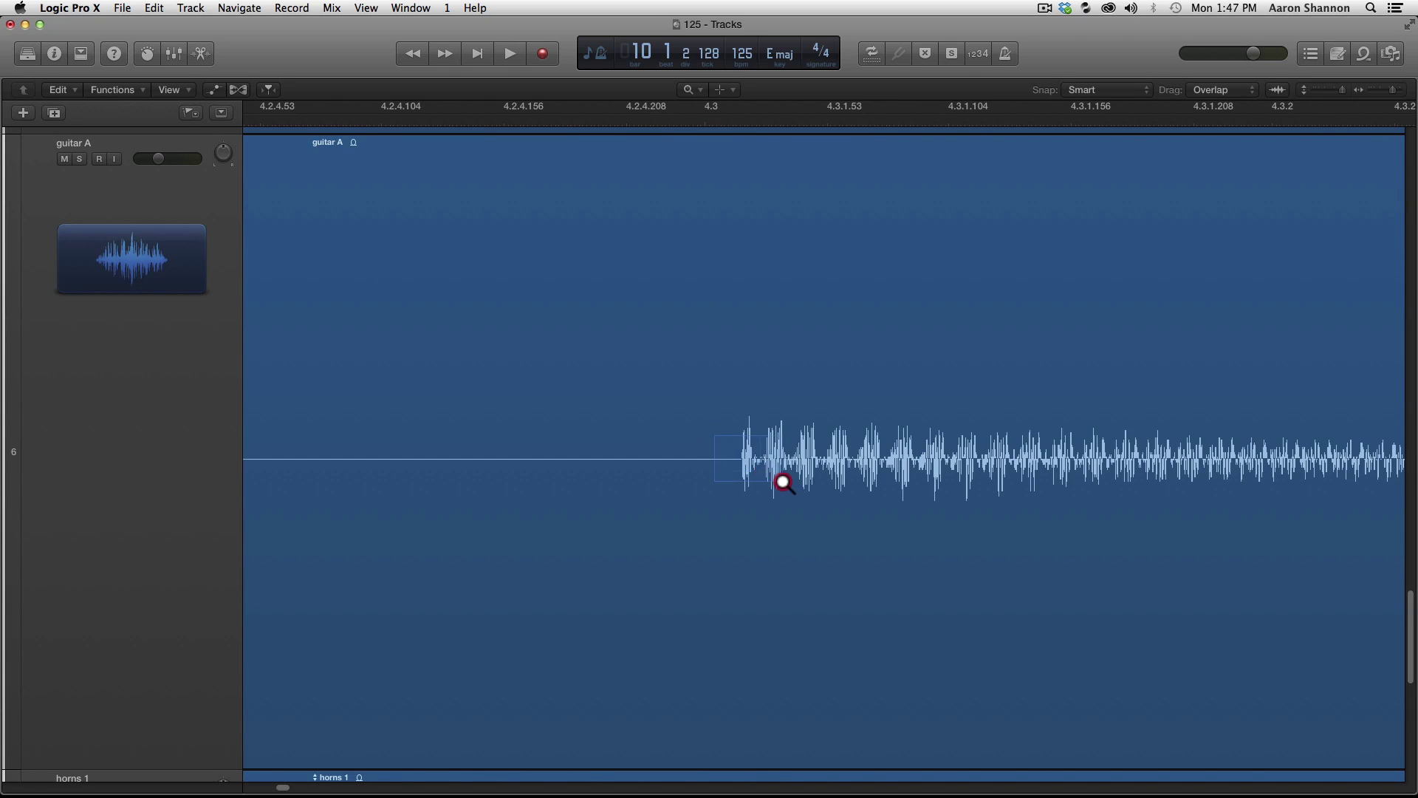
{"action": "left_click_drag", "start_coordinate": [783, 482], "coordinate": [773, 459]}
{"action": "left_click", "coordinate": [932, 456]}
{"action": "left_click", "coordinate": [776, 452]}
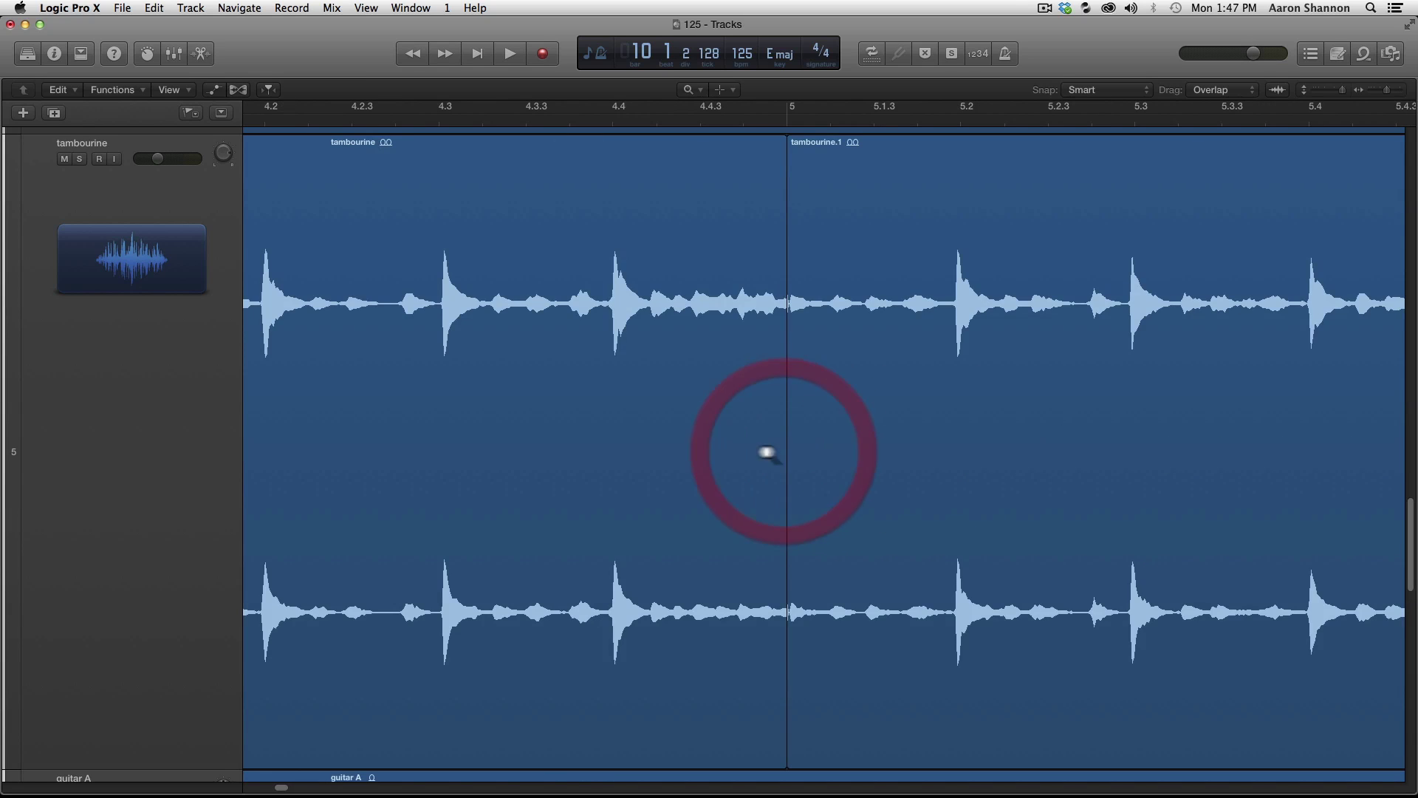
{"action": "left_click", "coordinate": [567, 448]}
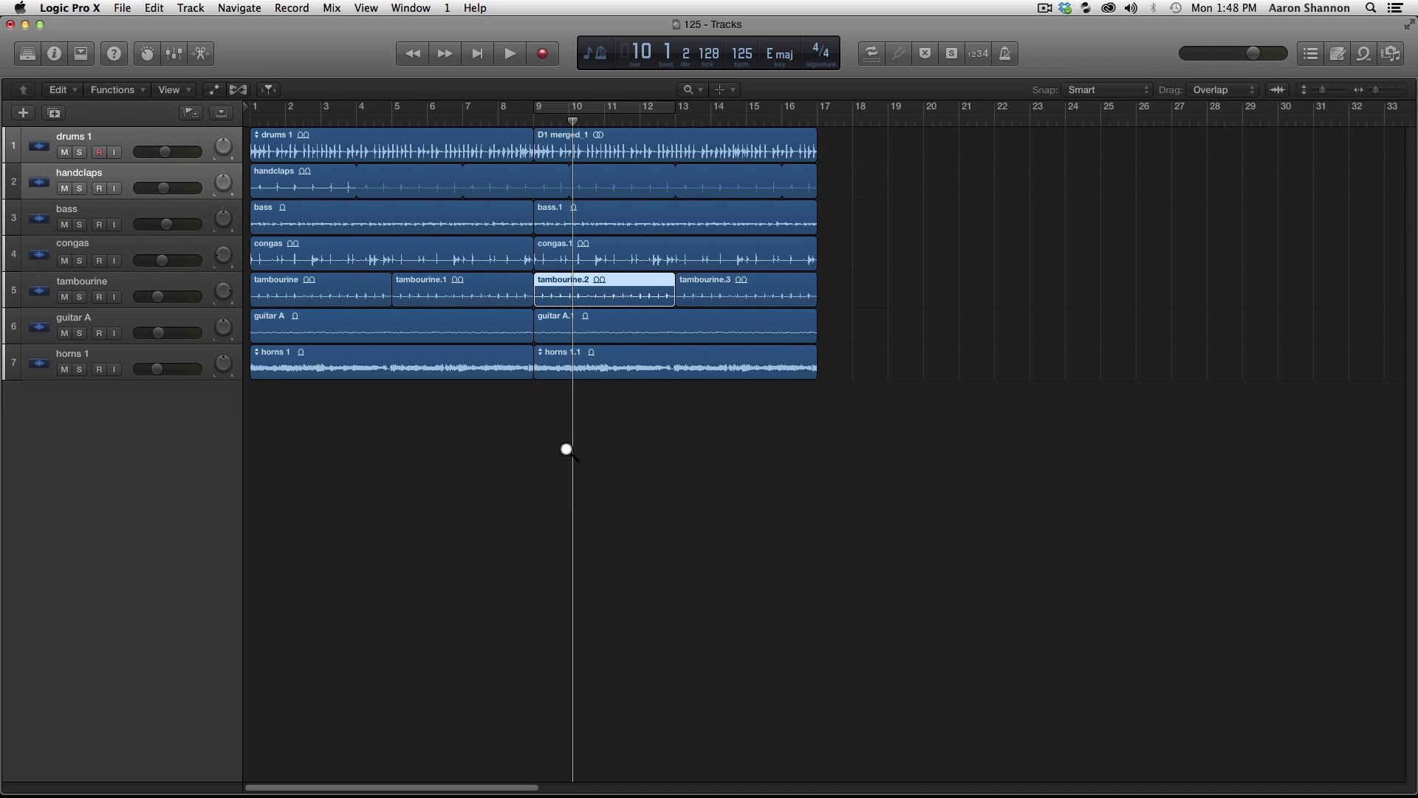
Draw a fade-out at the end of D1 merged_1 with the Fade Tool and bend its curve
{"action": "key", "text": "t"}
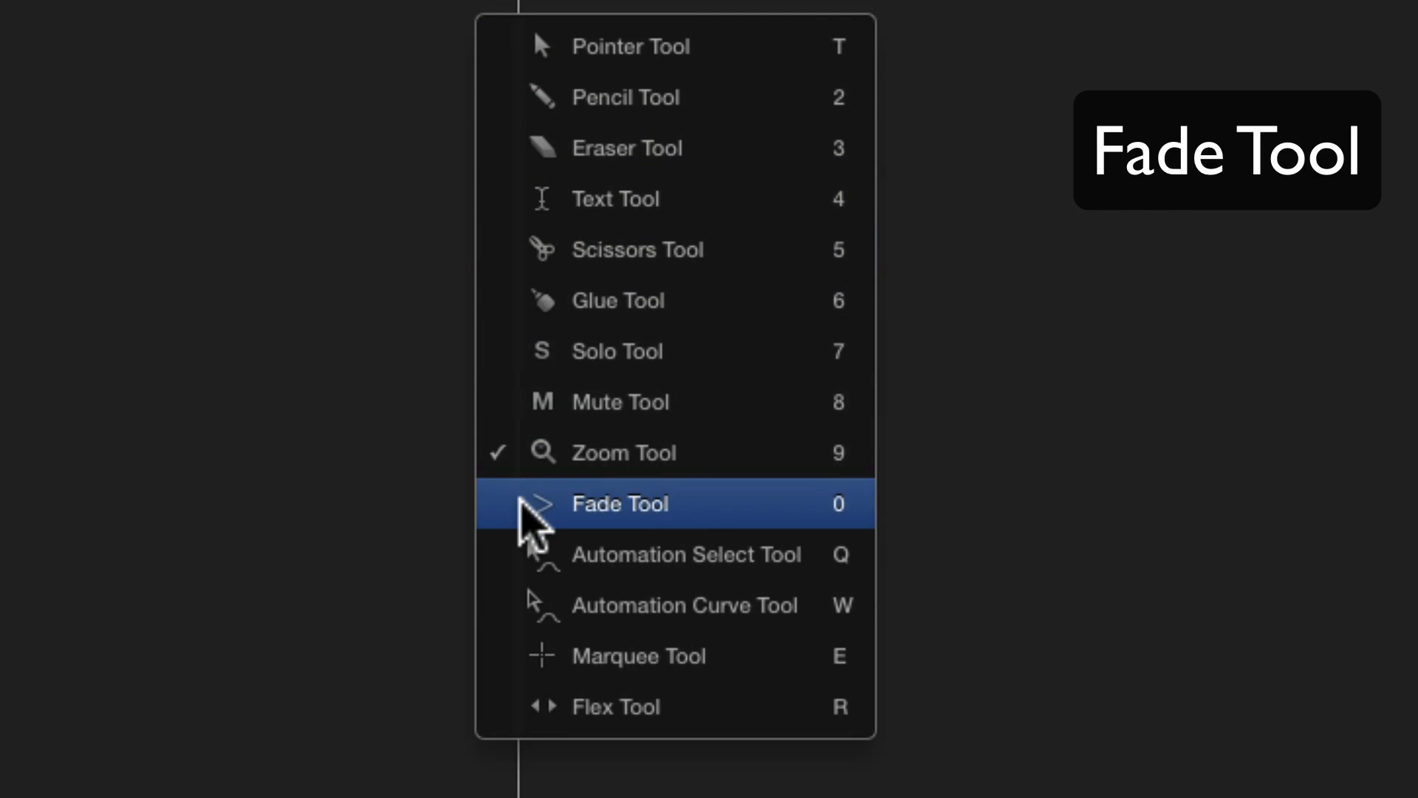
{"action": "left_click", "coordinate": [521, 502]}
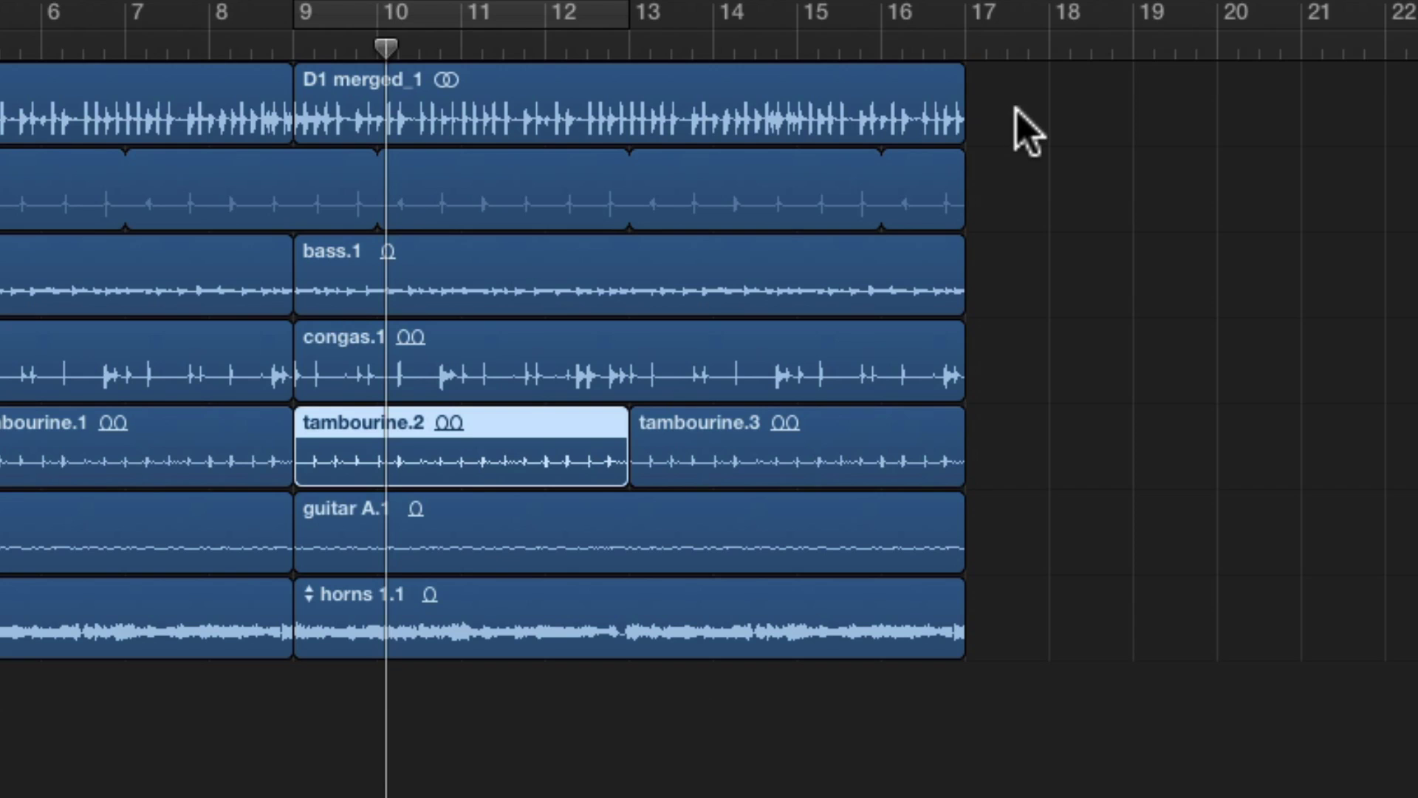
{"action": "left_click_drag", "start_coordinate": [1056, 140], "coordinate": [712, 79]}
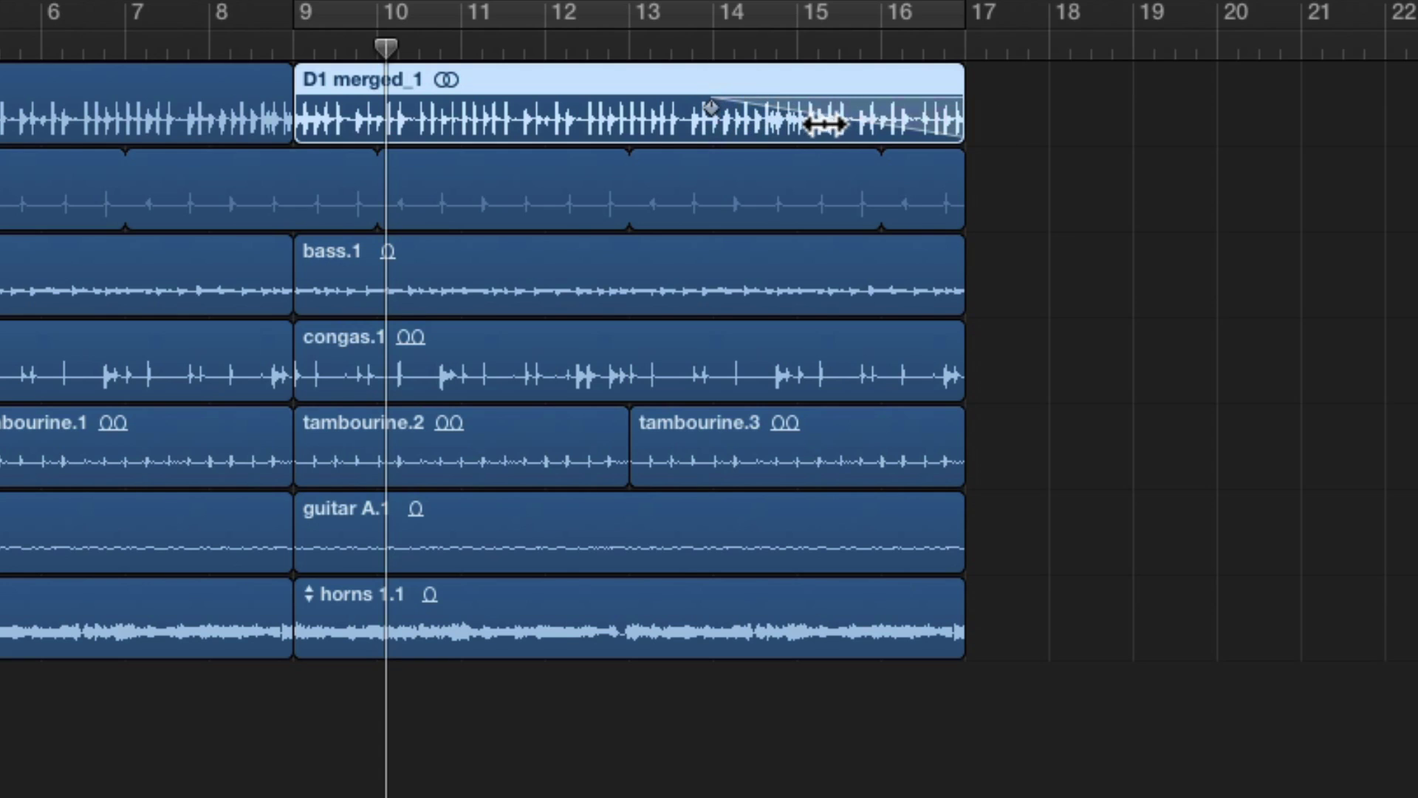
{"action": "left_click_drag", "start_coordinate": [824, 125], "coordinate": [760, 119]}
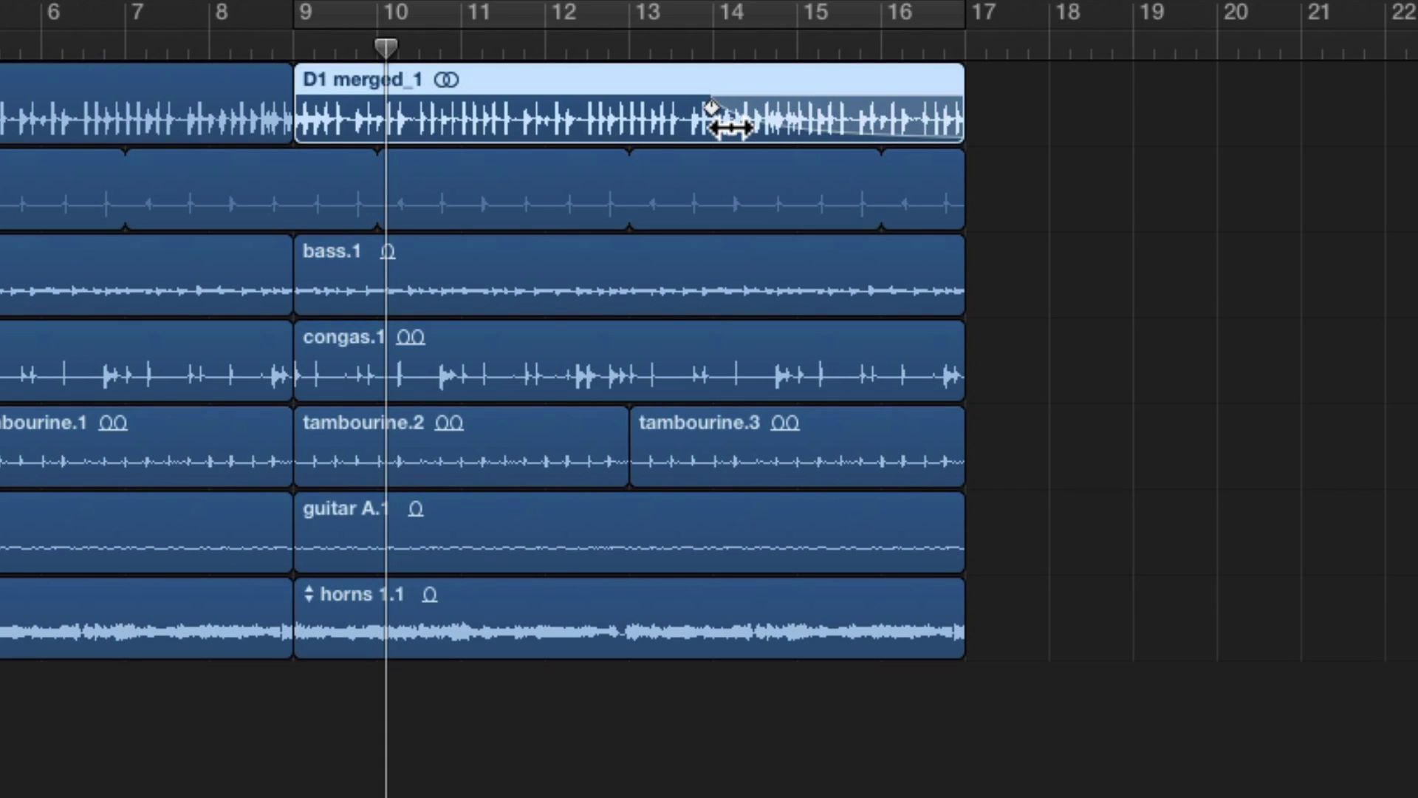
{"action": "left_click", "coordinate": [731, 122]}
Play the soloed fade-out from bar 13, lengthen it, and replay it from bar 14
{"action": "left_click", "coordinate": [673, 48]}
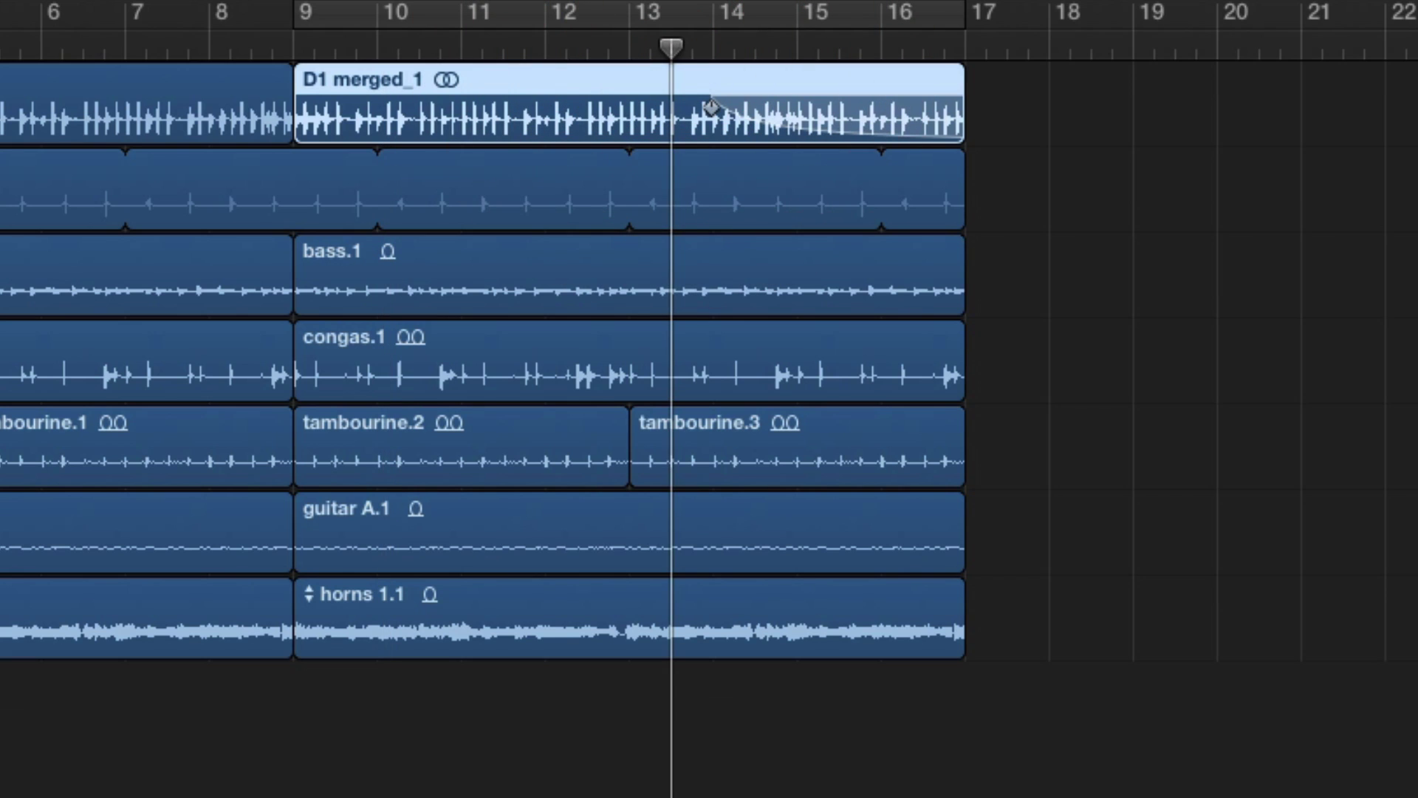
{"action": "key", "text": "ctrl+s"}
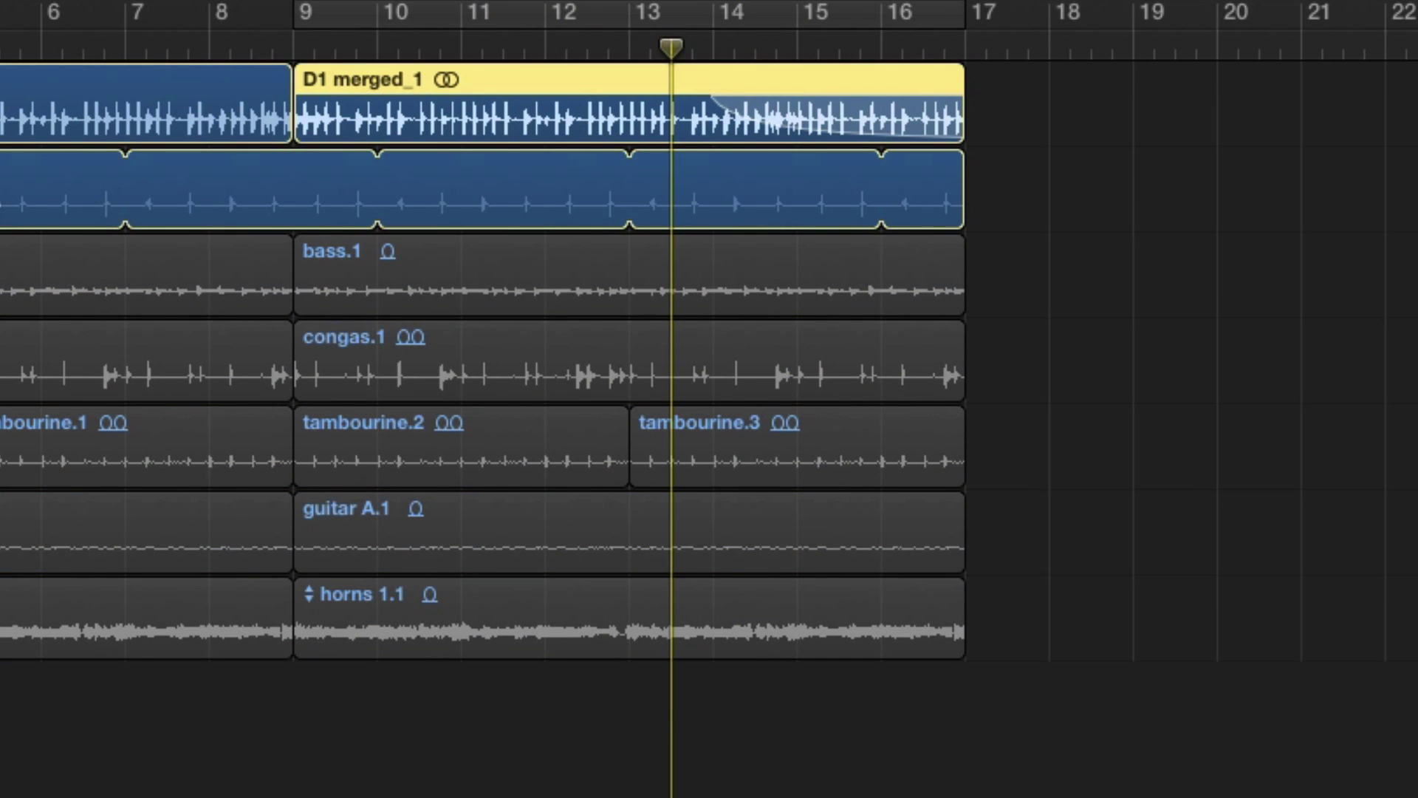
{"action": "key", "text": "space"}
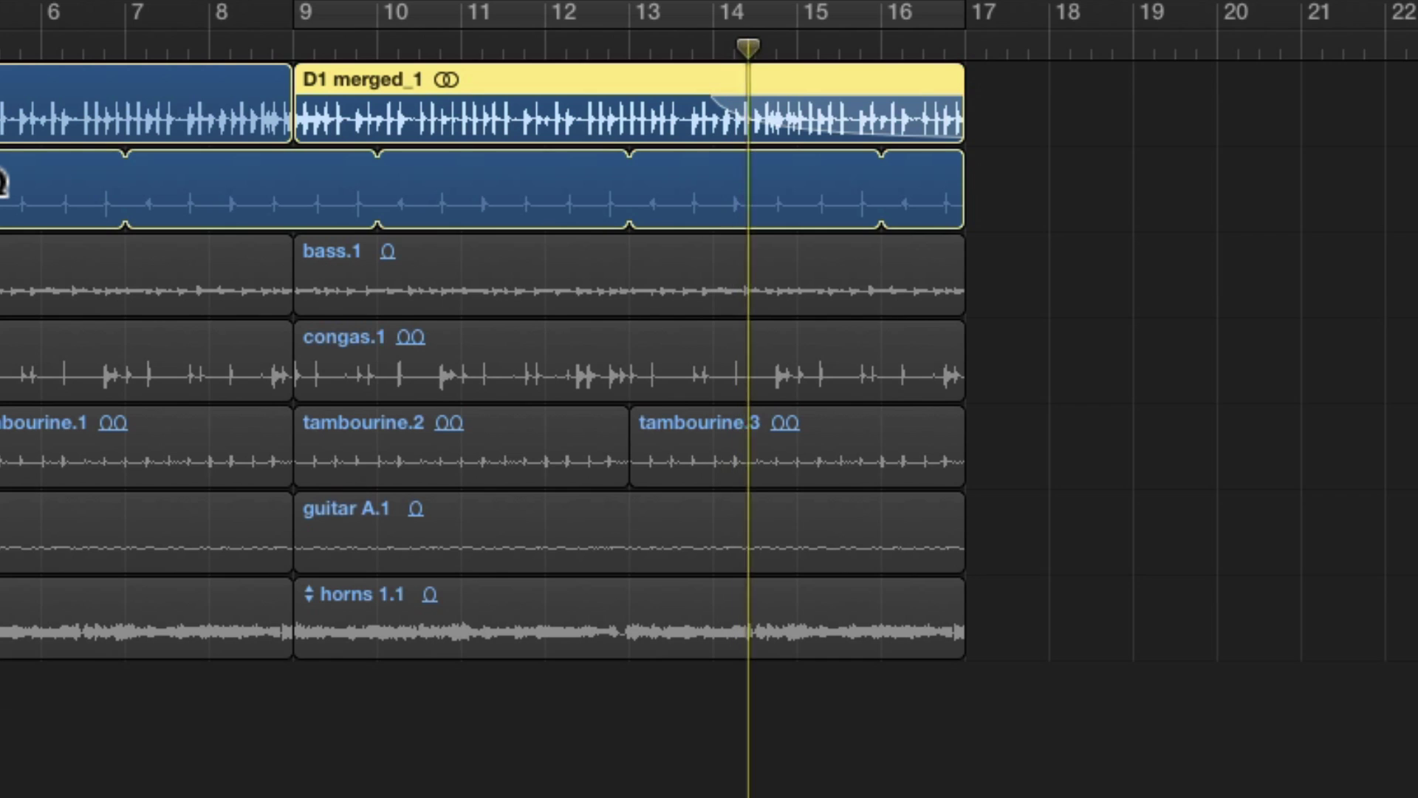
{"action": "key", "text": "Down"}
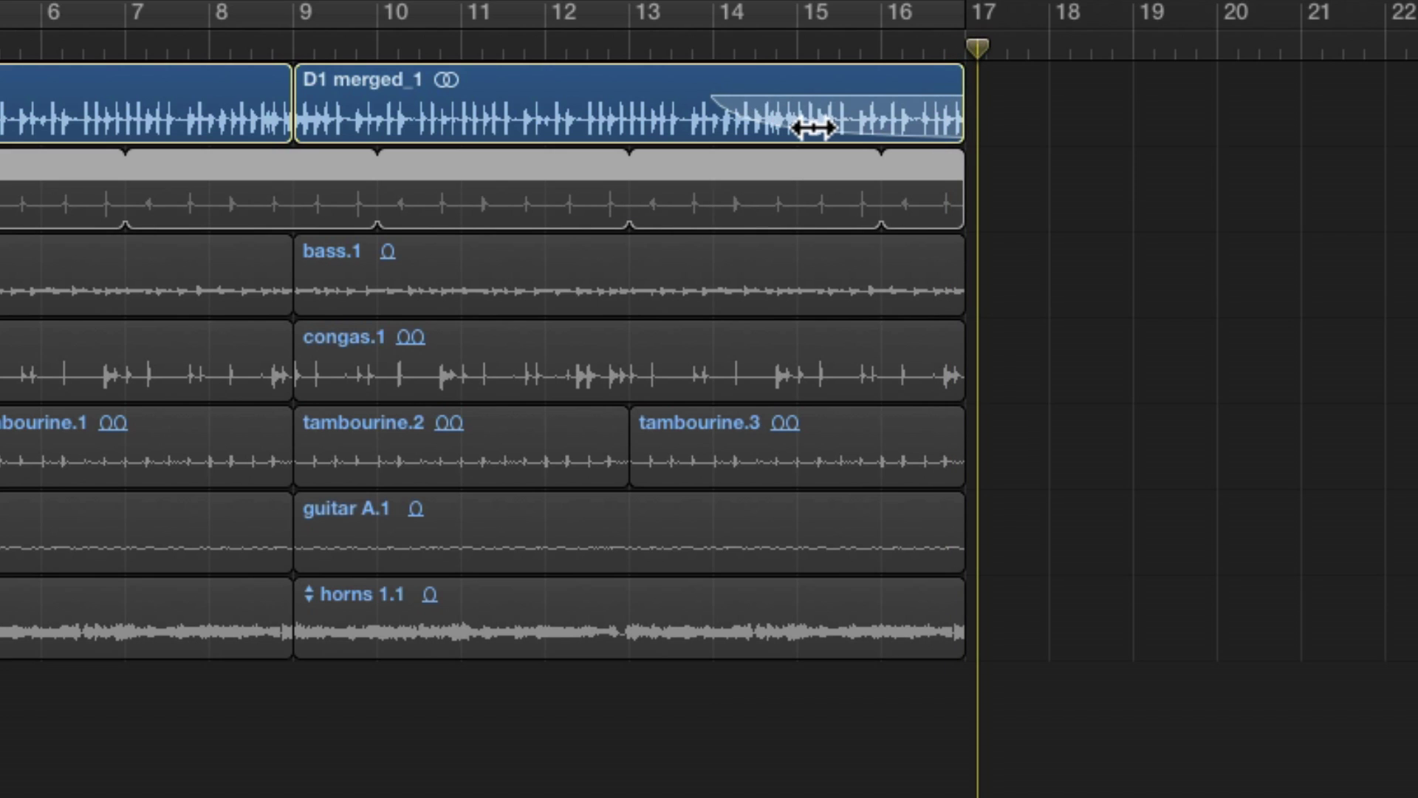
{"action": "left_click_drag", "start_coordinate": [813, 128], "coordinate": [975, 129]}
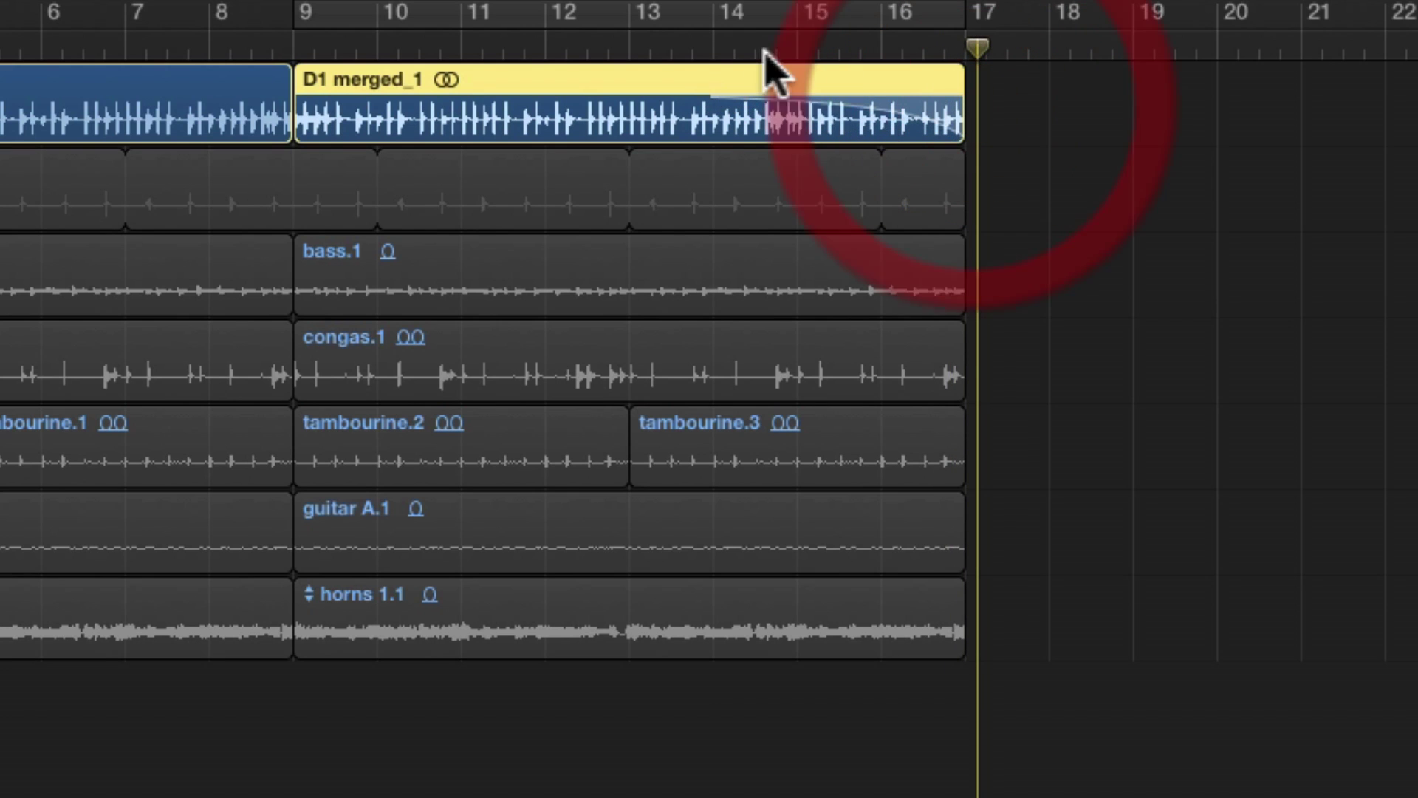
{"action": "left_click", "coordinate": [700, 41]}
{"action": "key", "text": "space"}
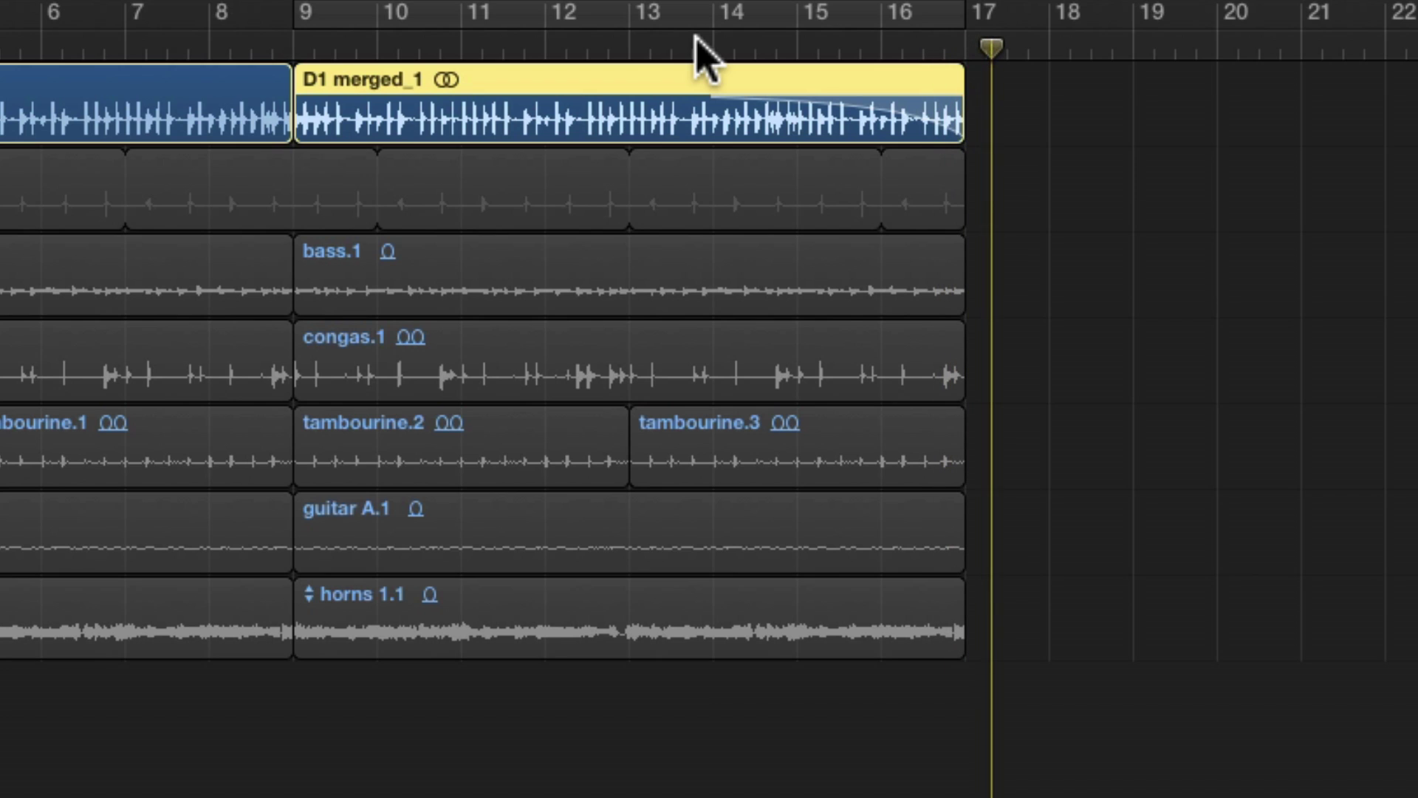
{"action": "key", "text": "super+a"}
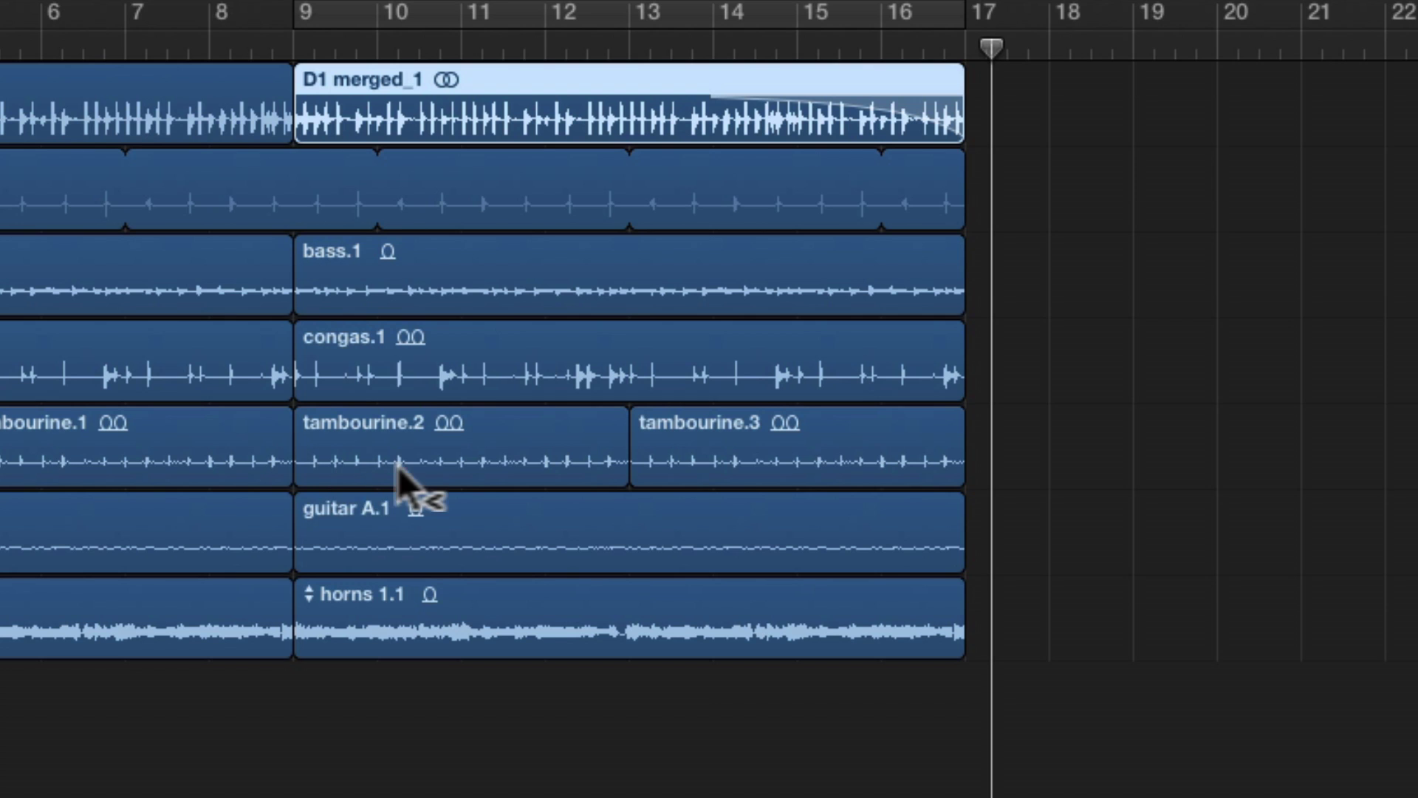
Split the congas region near bar 5 with the Scissors Tool
{"action": "key", "text": "t"}
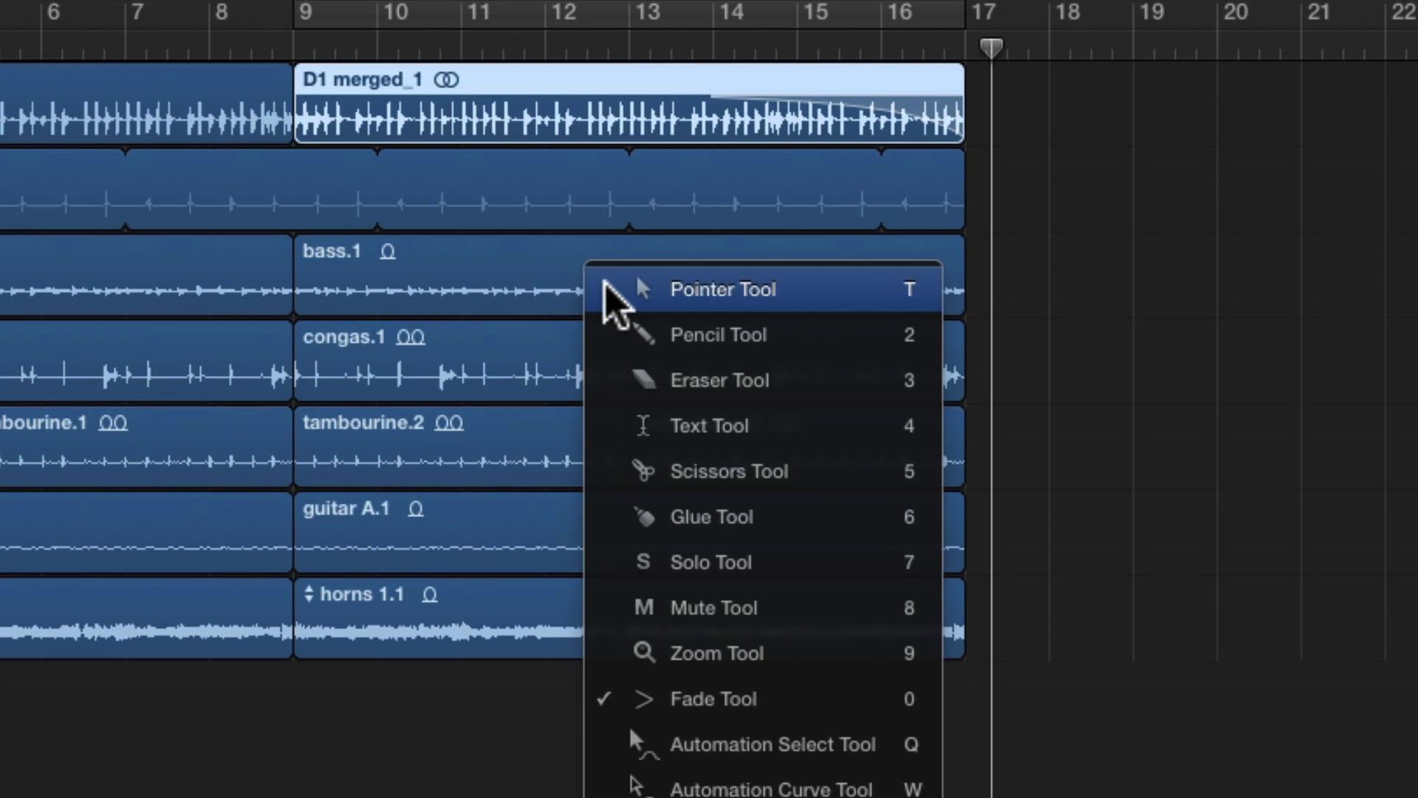
{"action": "left_click", "coordinate": [730, 475]}
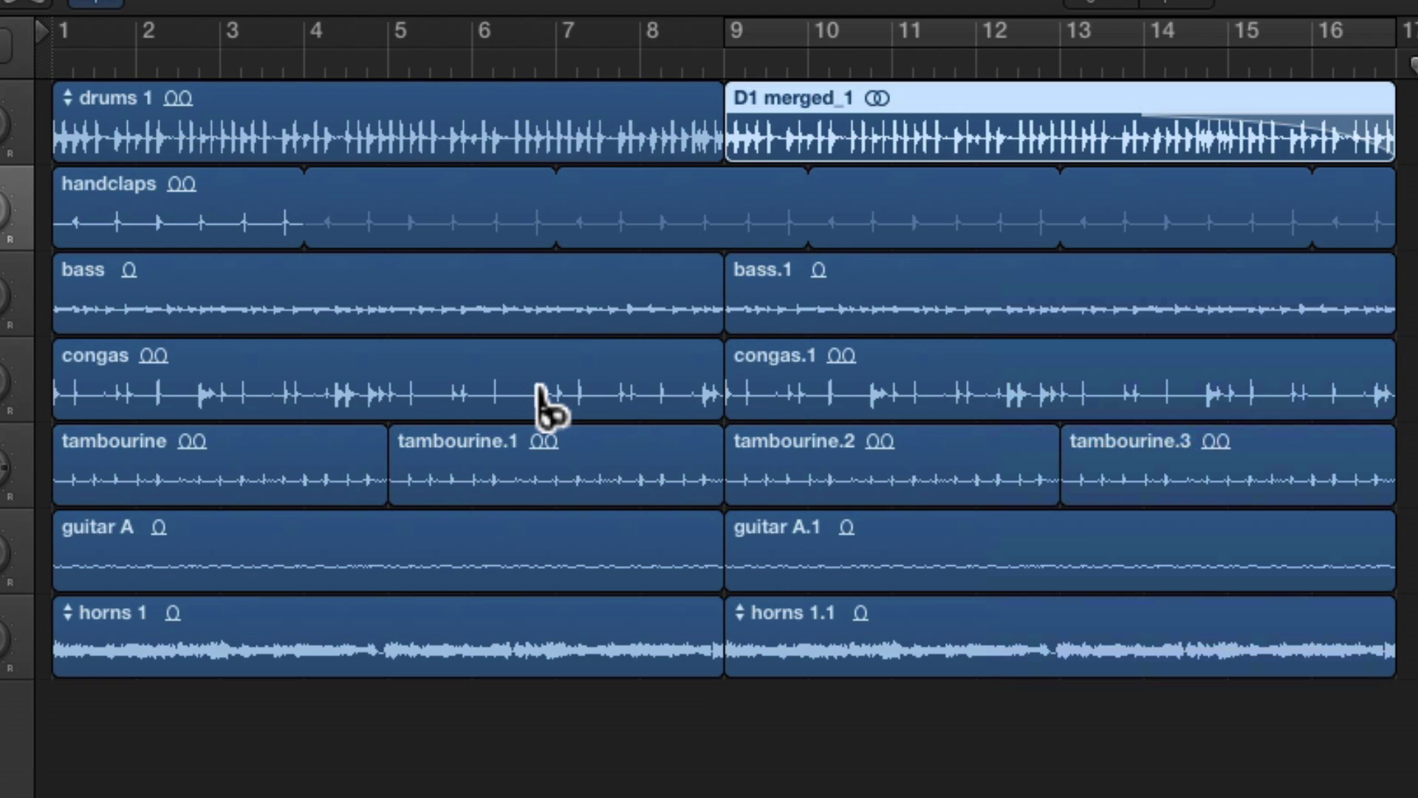
{"action": "left_click", "coordinate": [367, 402]}
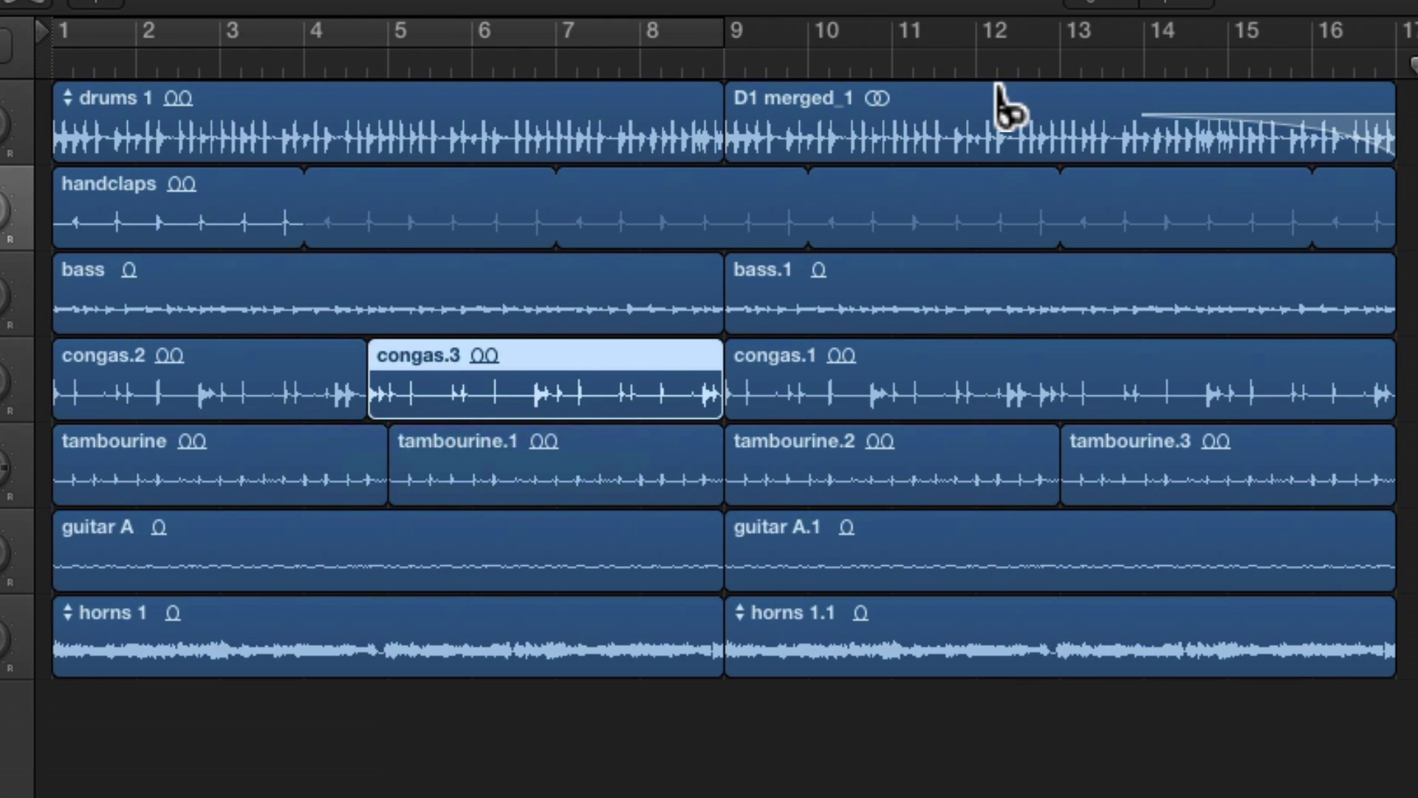
Zoom into congas.3 and trim its start slightly earlier, to about 4.3.4.205
{"action": "key", "text": "t"}
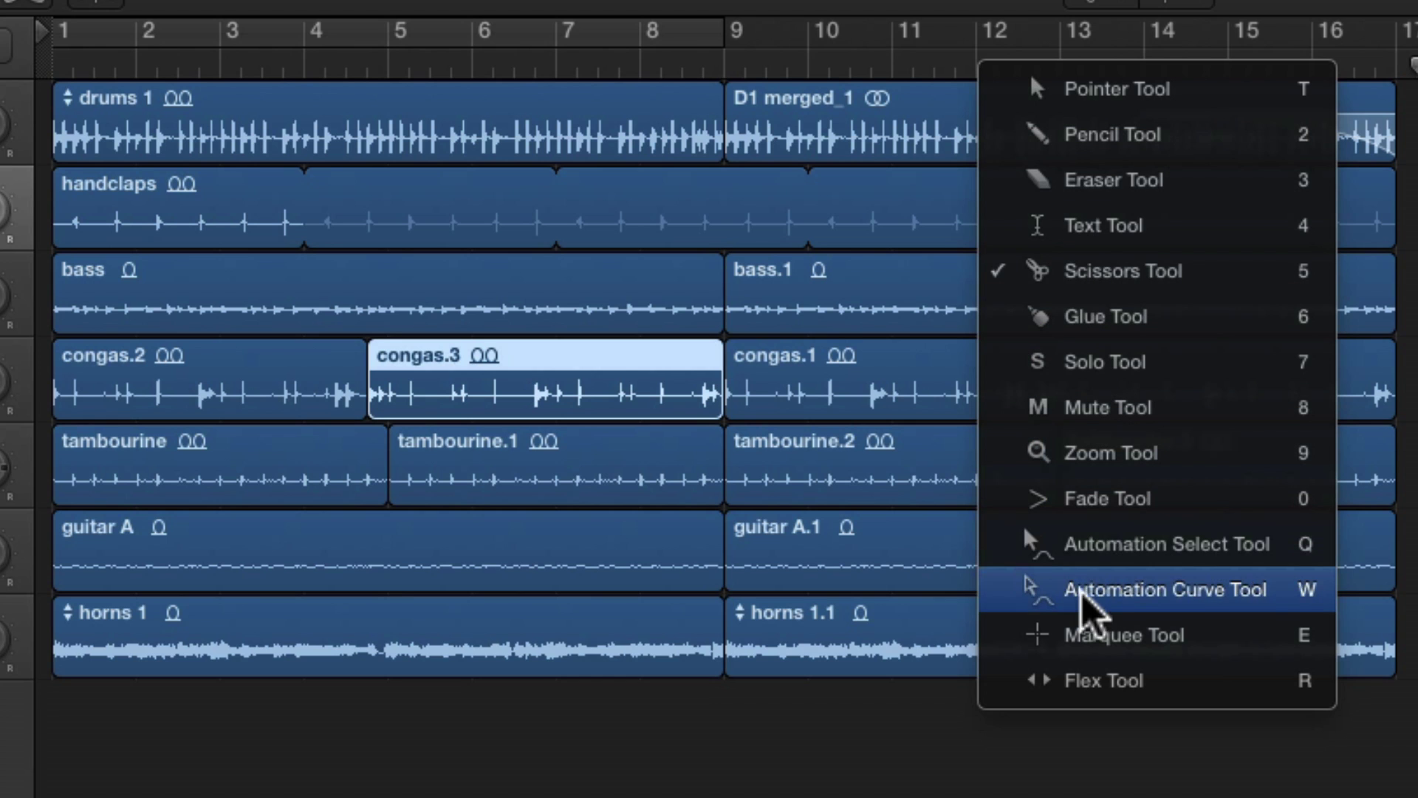
{"action": "left_click", "coordinate": [1093, 450]}
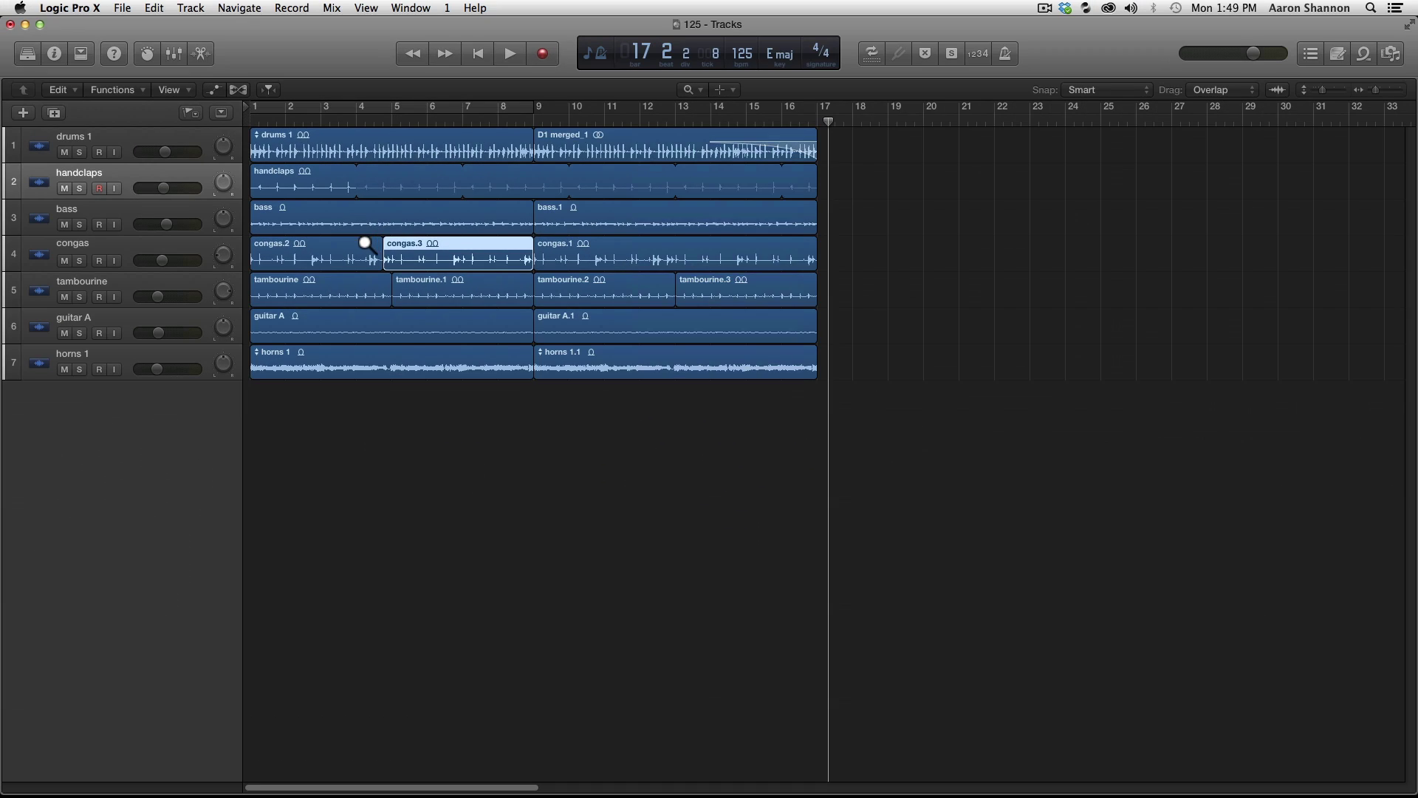
{"action": "left_click", "coordinate": [411, 259]}
{"action": "left_click_drag", "start_coordinate": [611, 253], "coordinate": [738, 412]}
{"action": "key", "text": "t"}
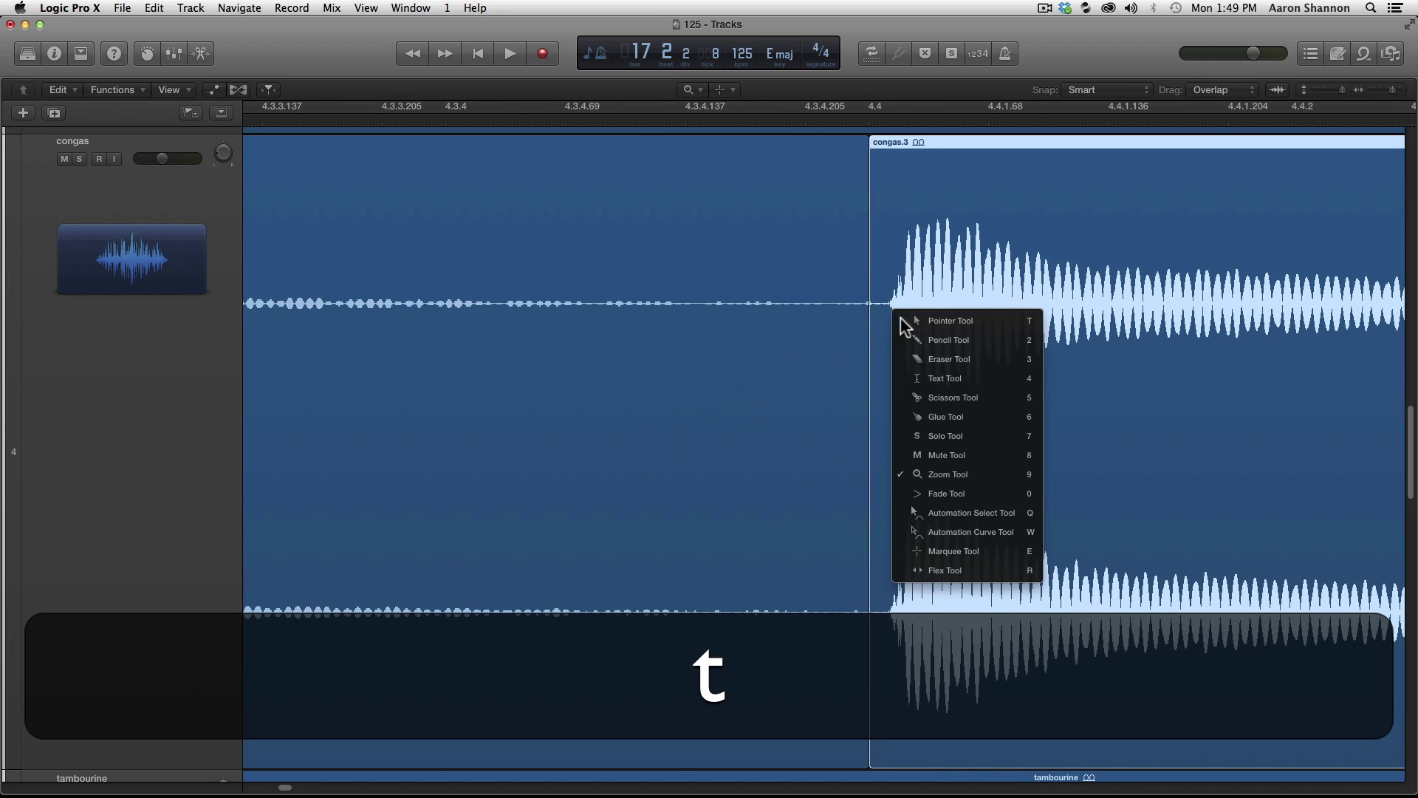
{"action": "key", "text": "t"}
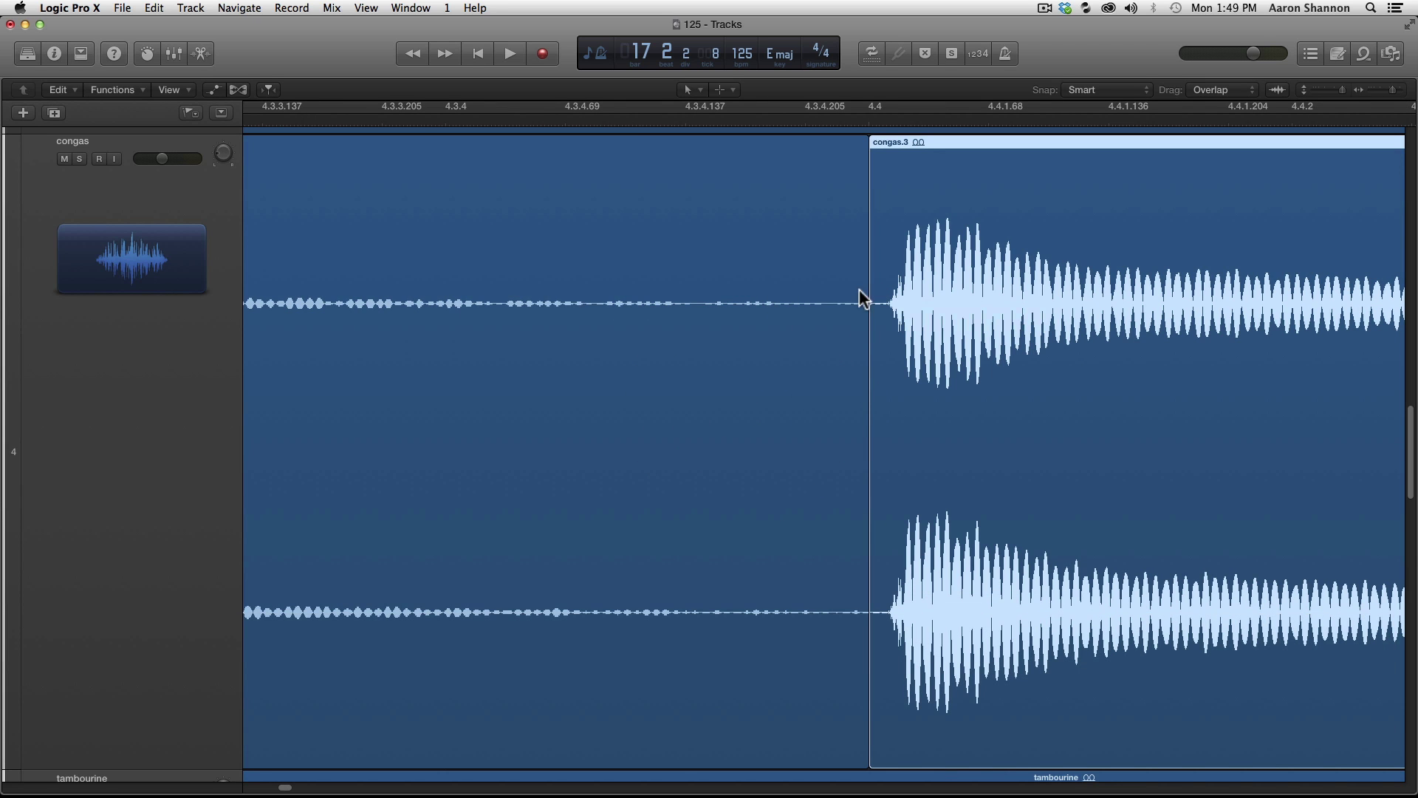
{"action": "left_click_drag", "start_coordinate": [869, 291], "coordinate": [827, 299]}
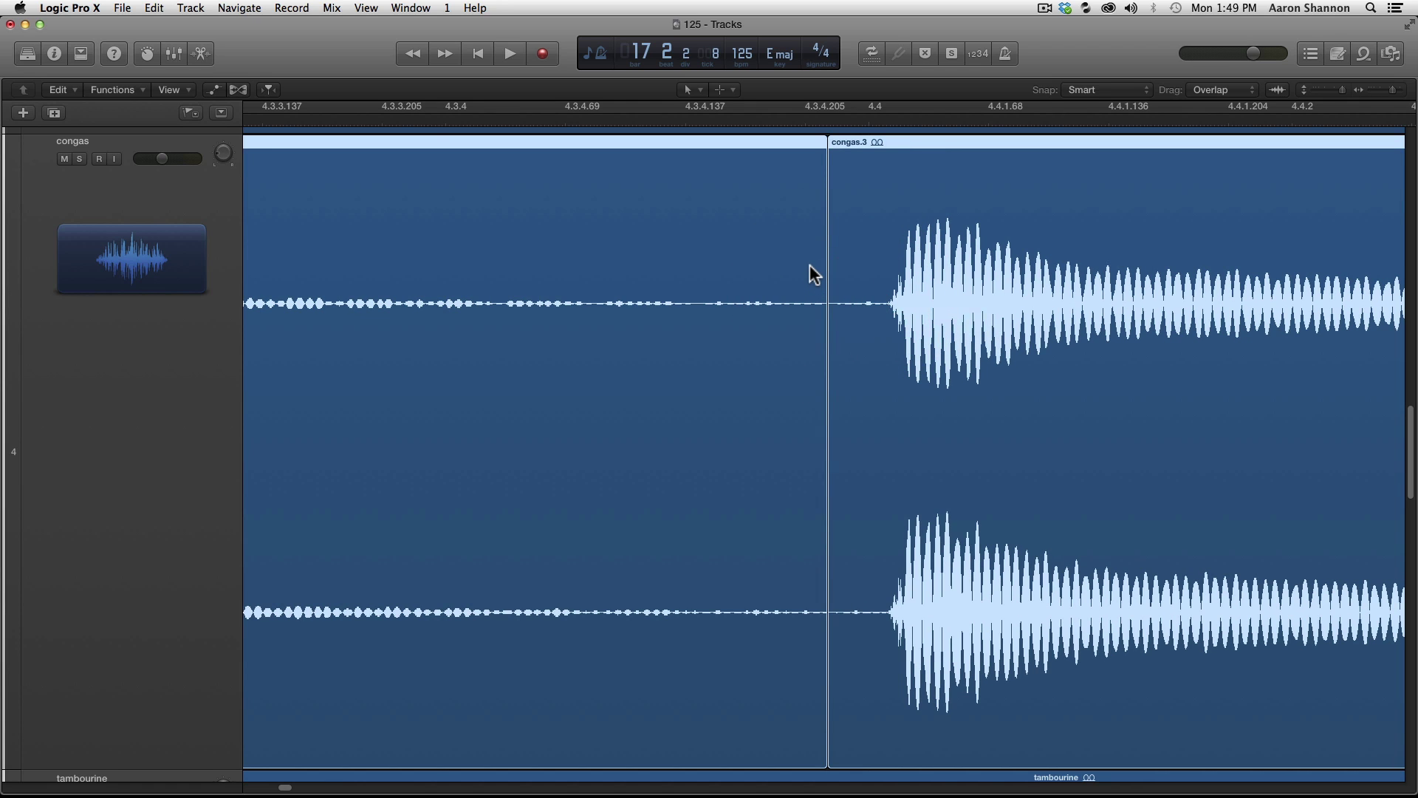
Draw a short crossfade across the congas.2/congas.3 join with the Fade Tool
{"action": "key", "text": "t"}
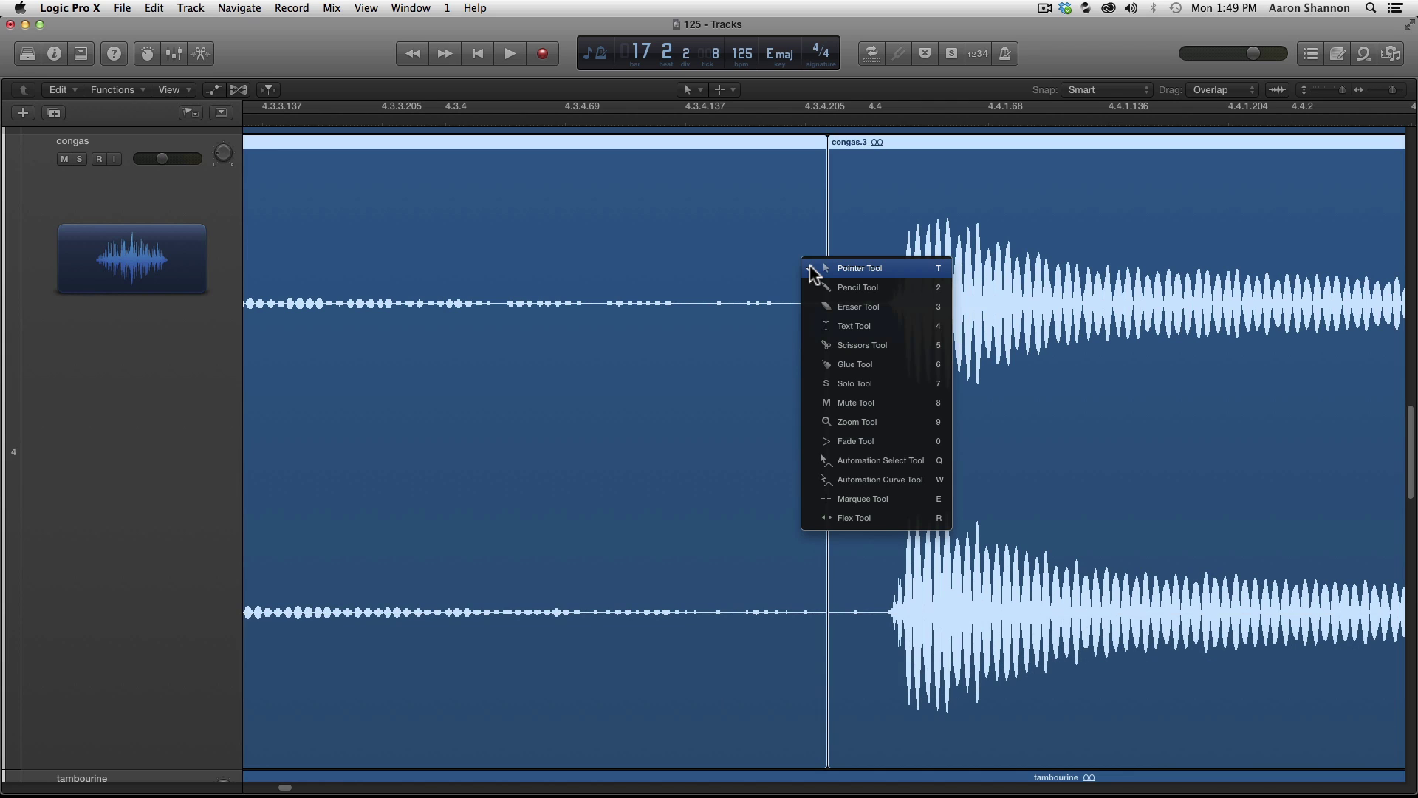
{"action": "key", "text": "0"}
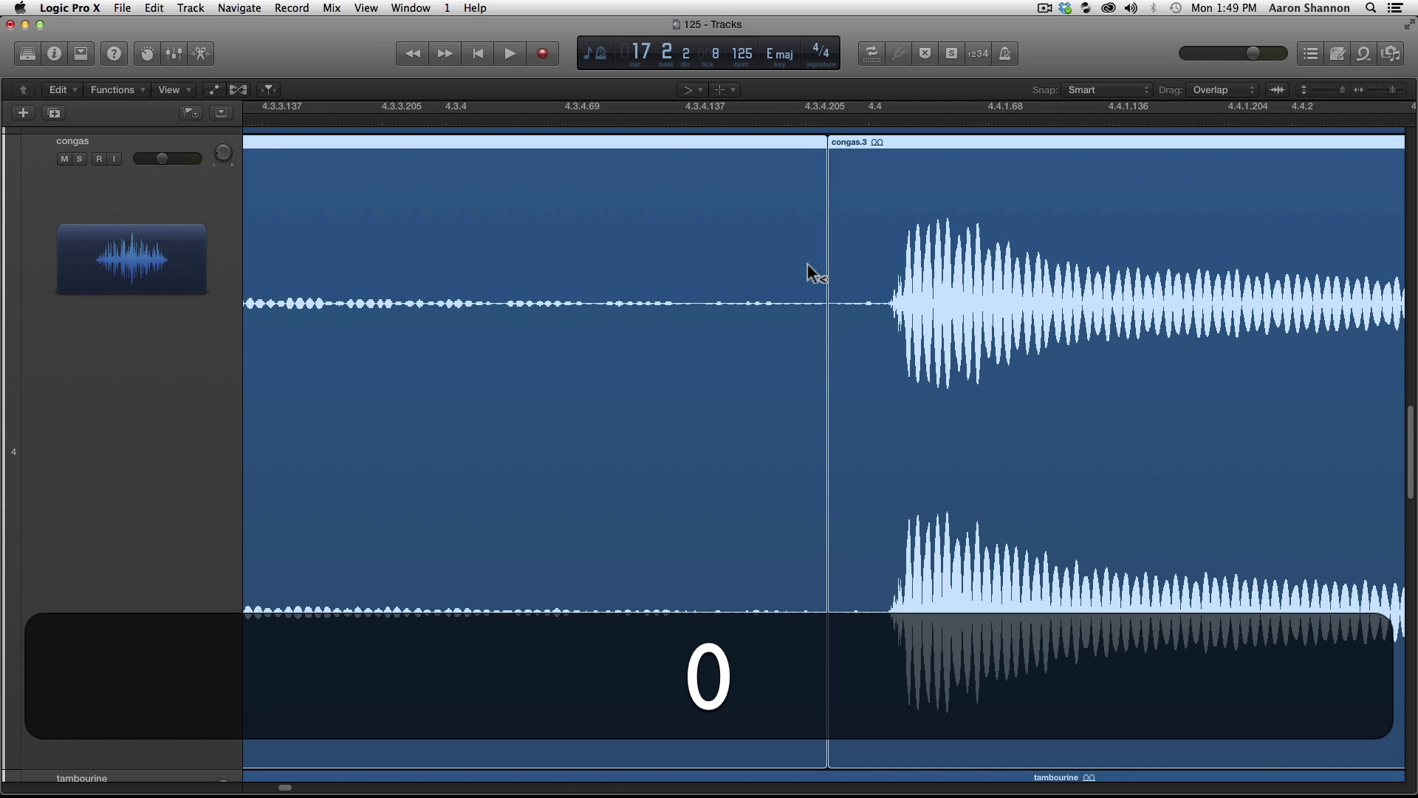
{"action": "left_click_drag", "start_coordinate": [810, 295], "coordinate": [849, 307]}
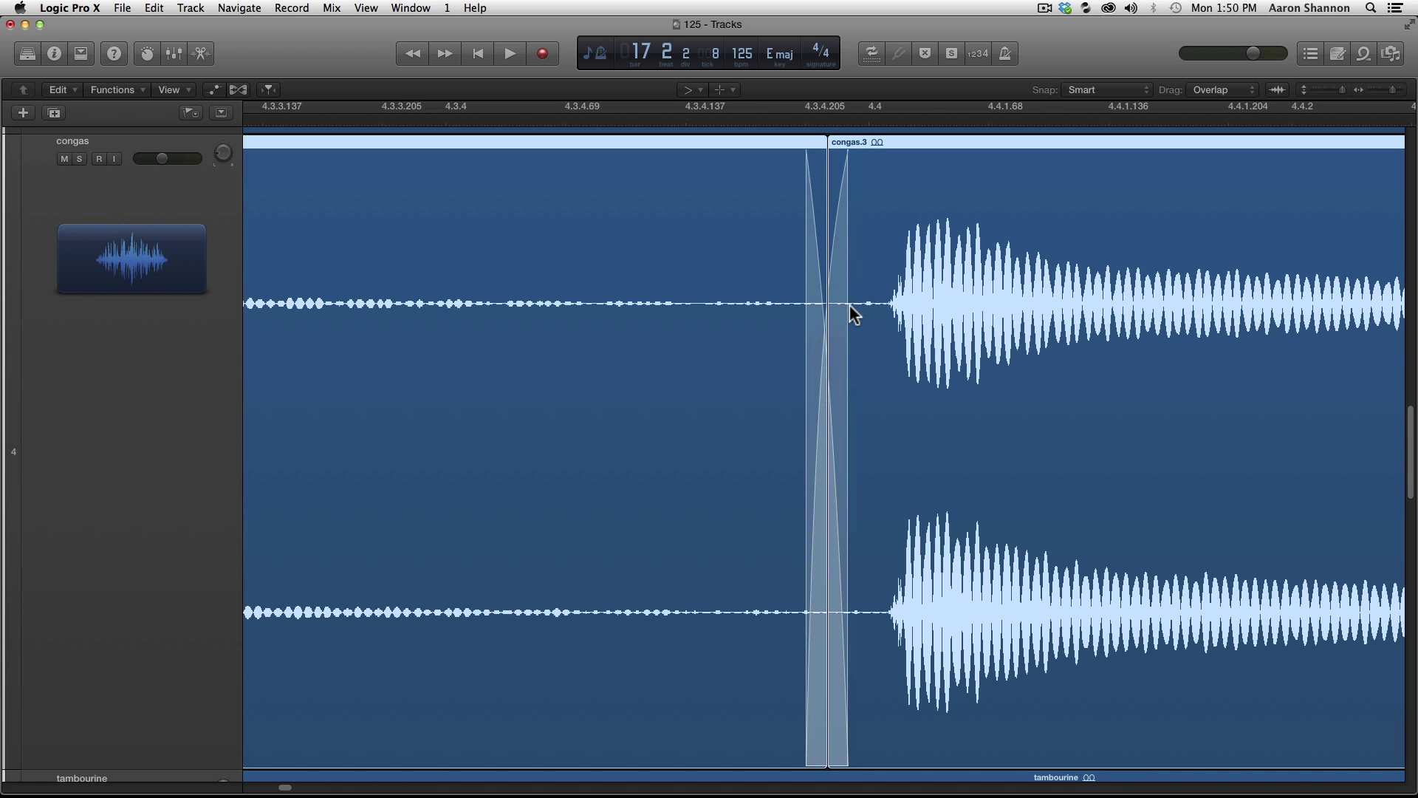
Zoom back out to the whole arrangement with the Zoom Tool
{"action": "key", "text": "t"}
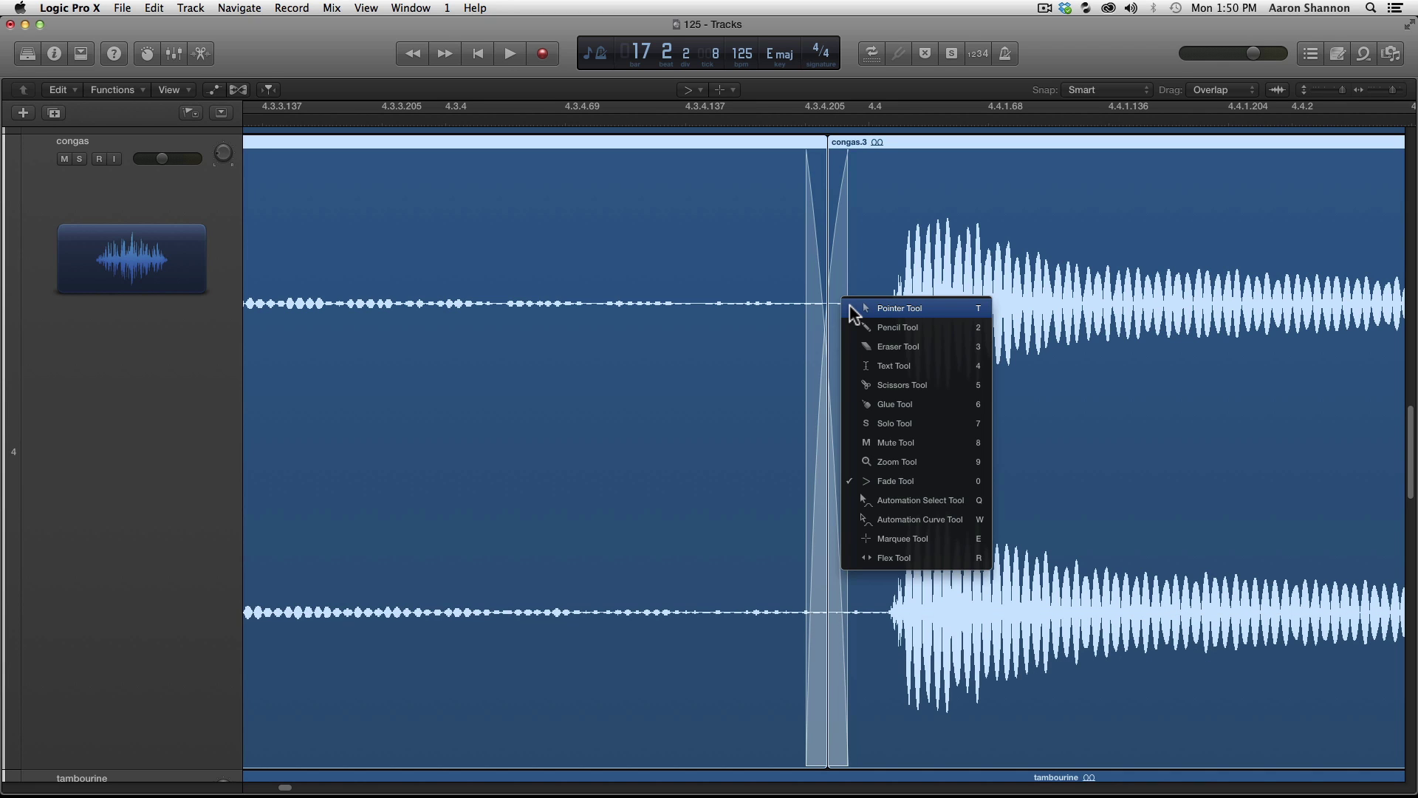
{"action": "key", "text": "9"}
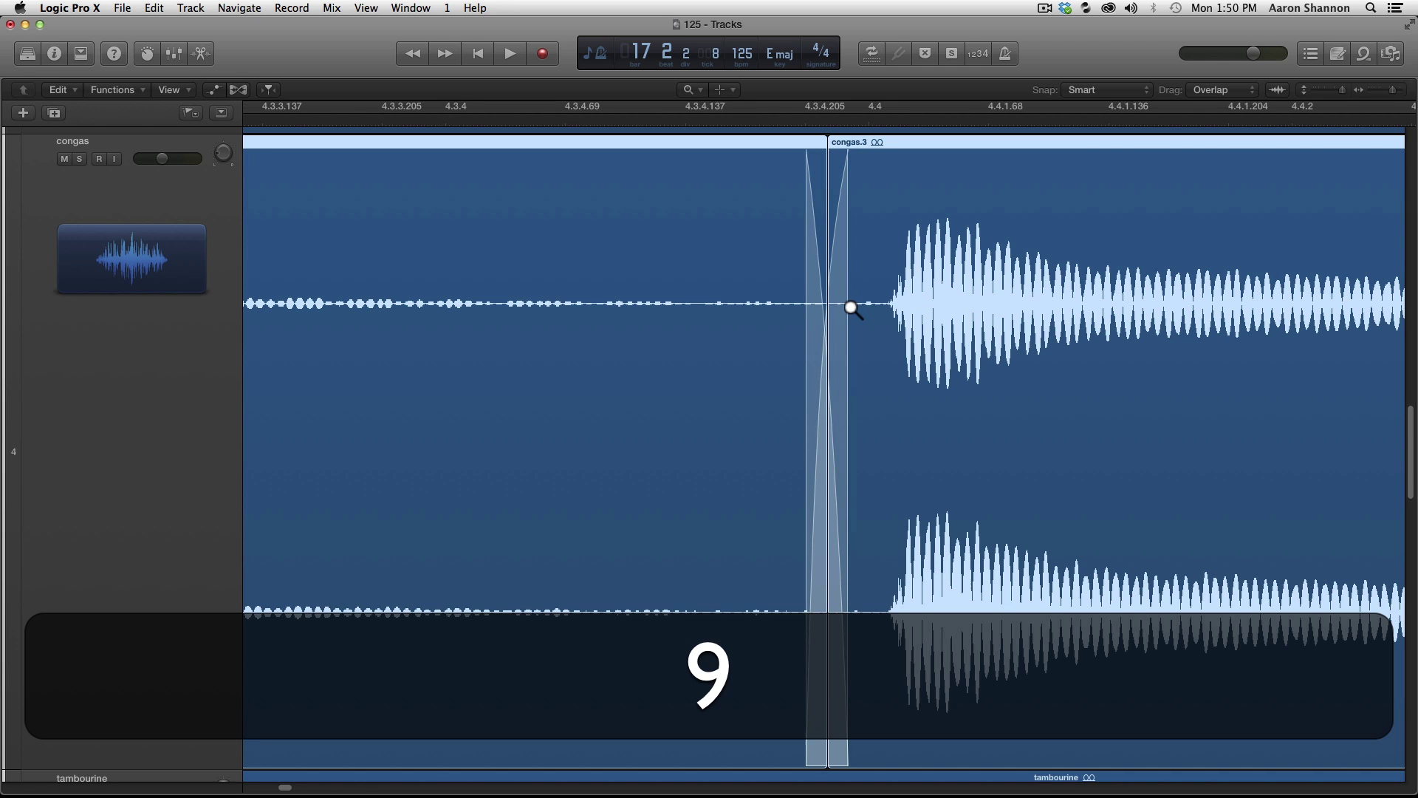
{"action": "left_click", "coordinate": [534, 288]}
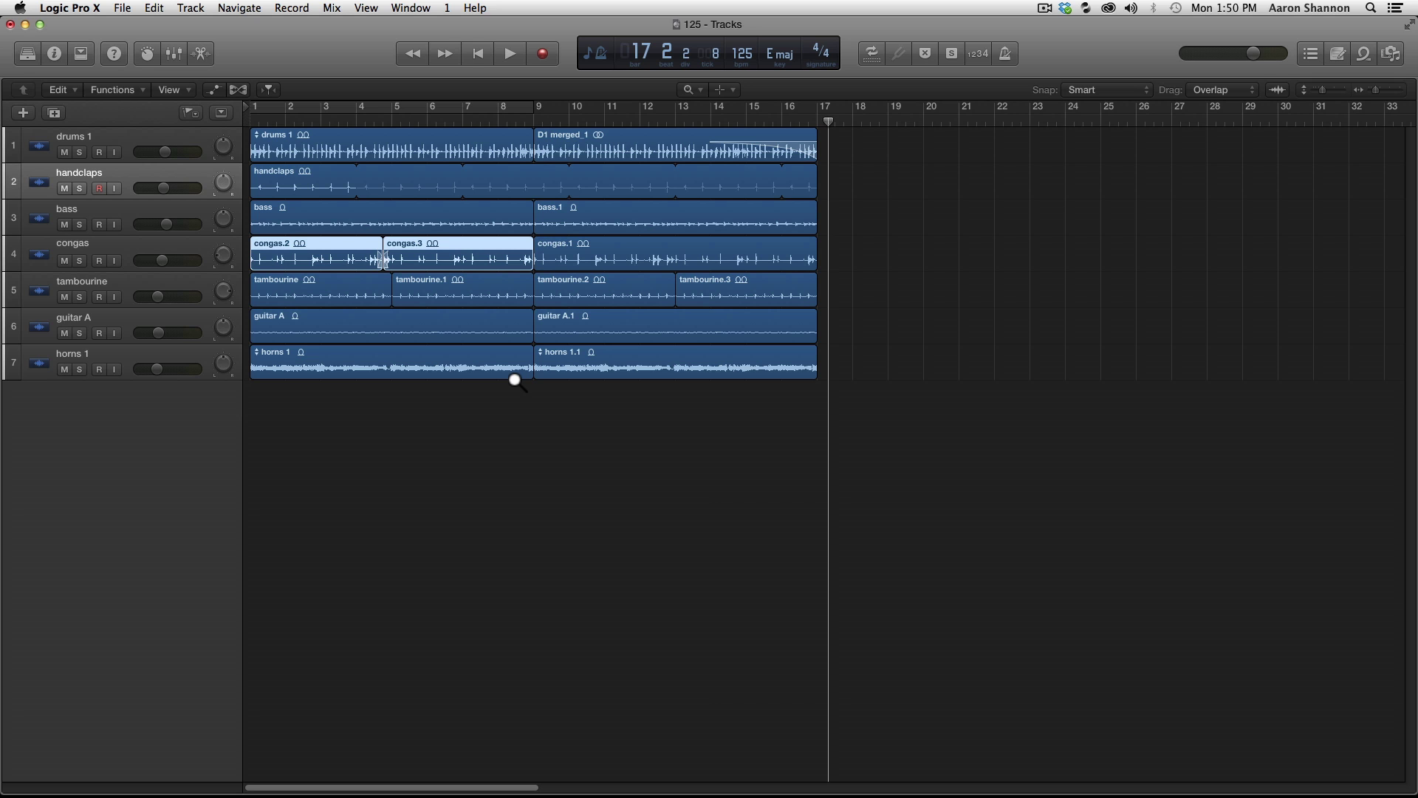
{"action": "key", "text": "t"}
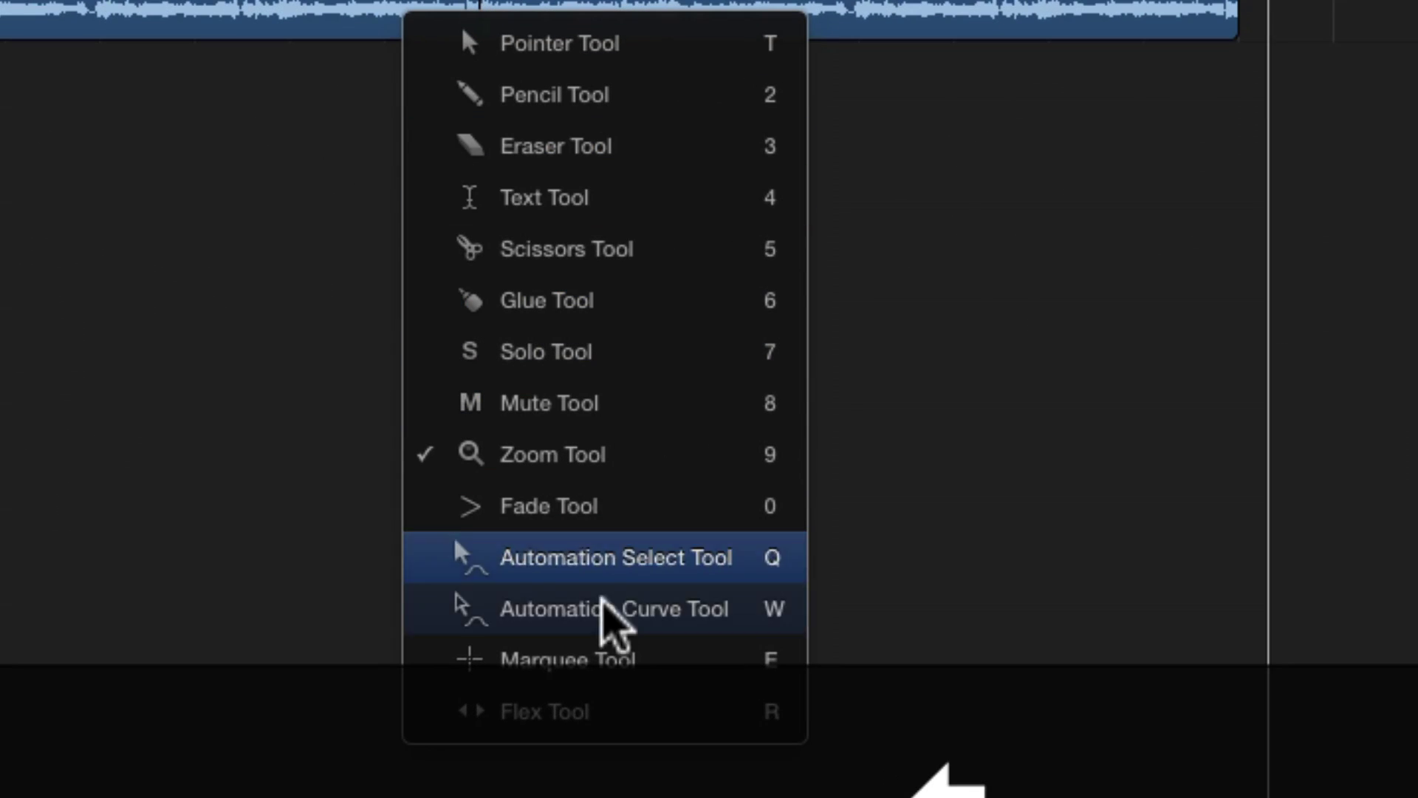
{"action": "left_click", "coordinate": [587, 610]}
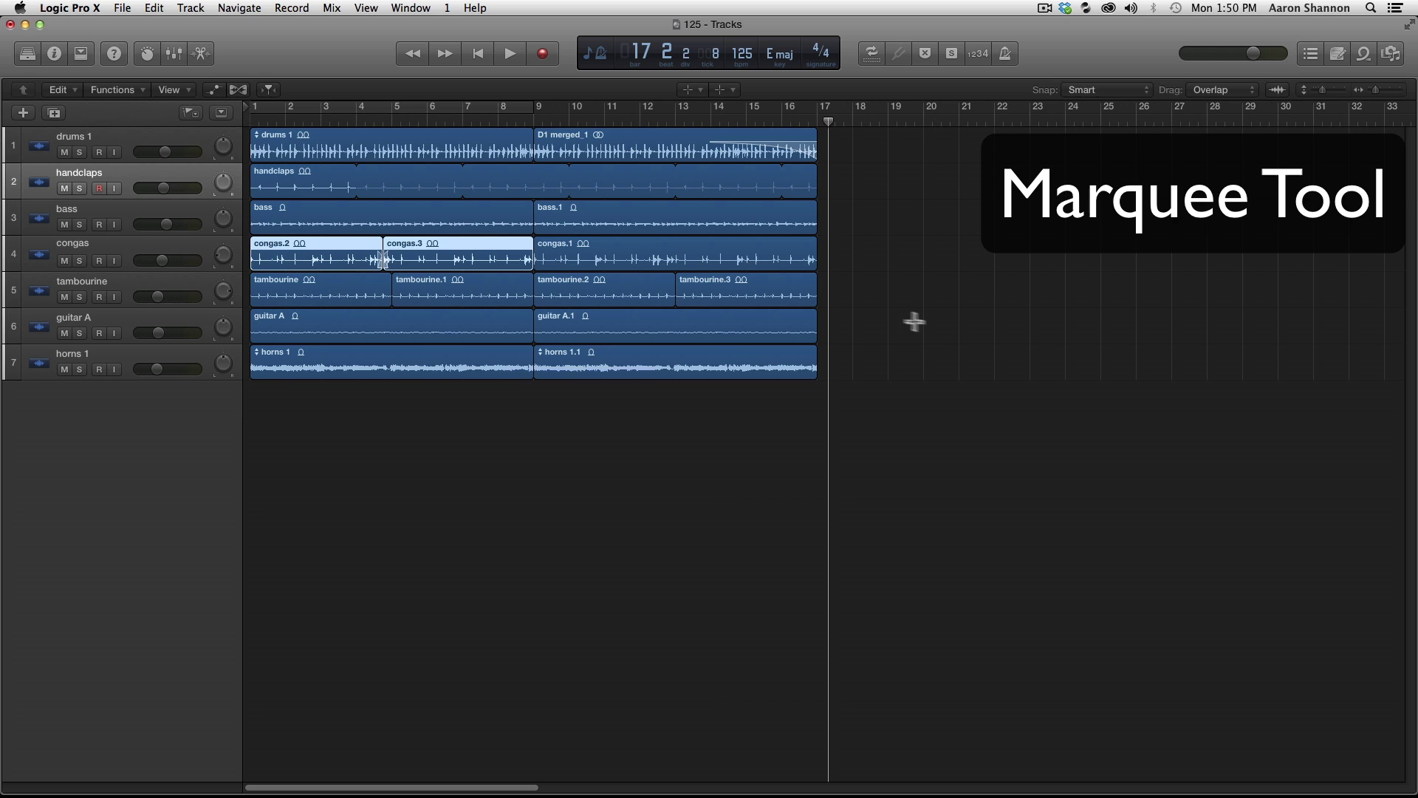
{"action": "left_click_drag", "start_coordinate": [941, 330], "coordinate": [854, 251]}
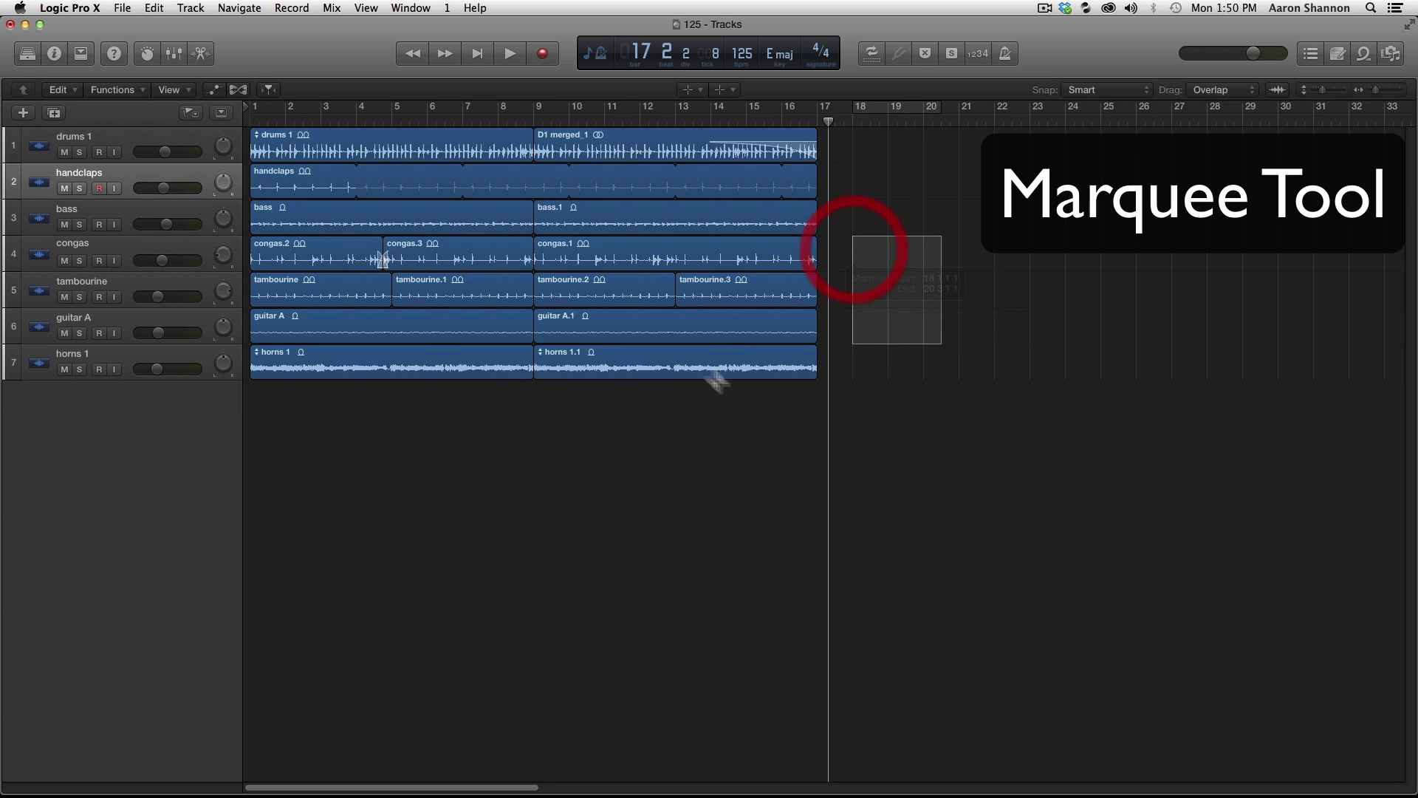
{"action": "left_click_drag", "start_coordinate": [498, 377], "coordinate": [412, 202]}
{"action": "key", "text": "super+c"}
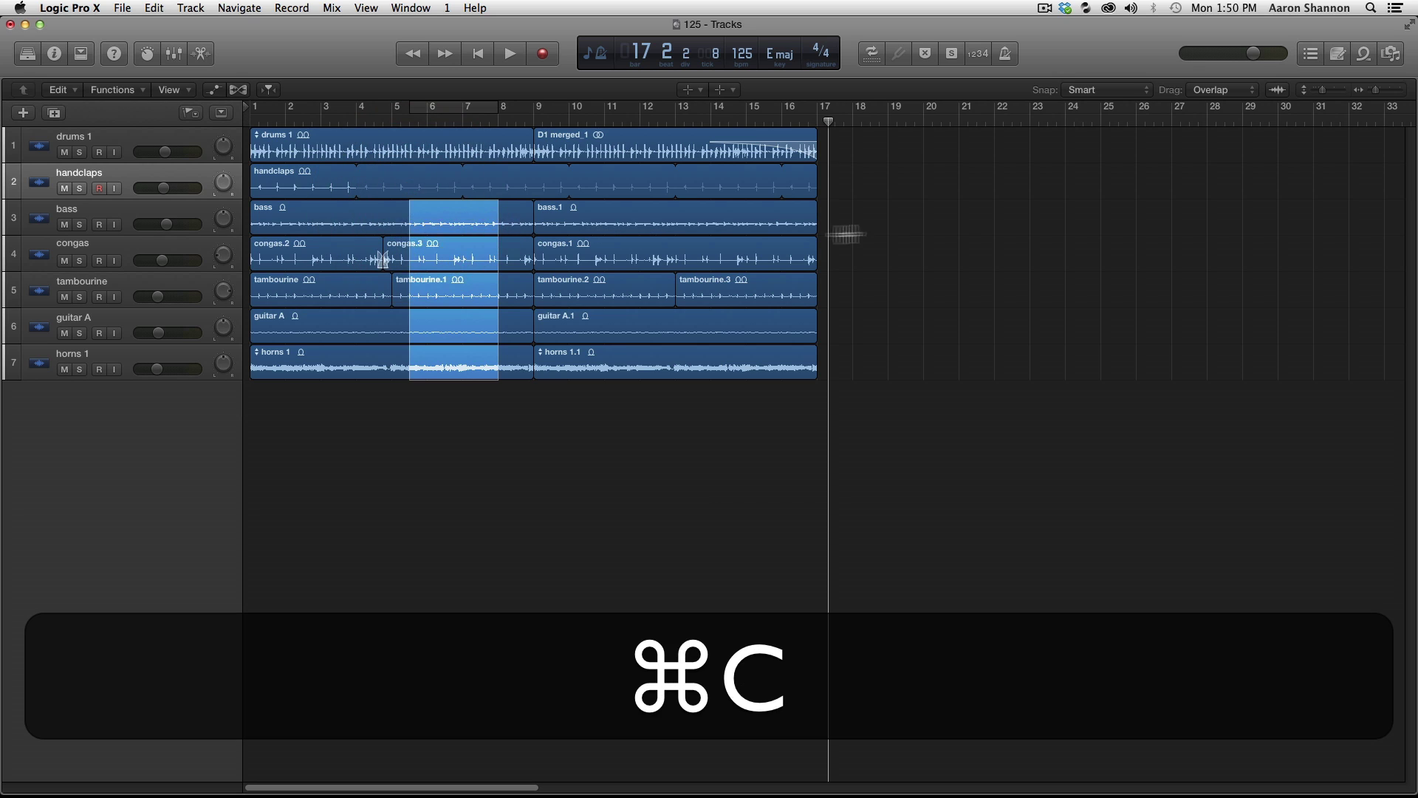
{"action": "left_click_drag", "start_coordinate": [881, 207], "coordinate": [946, 353]}
{"action": "key", "text": "super+v"}
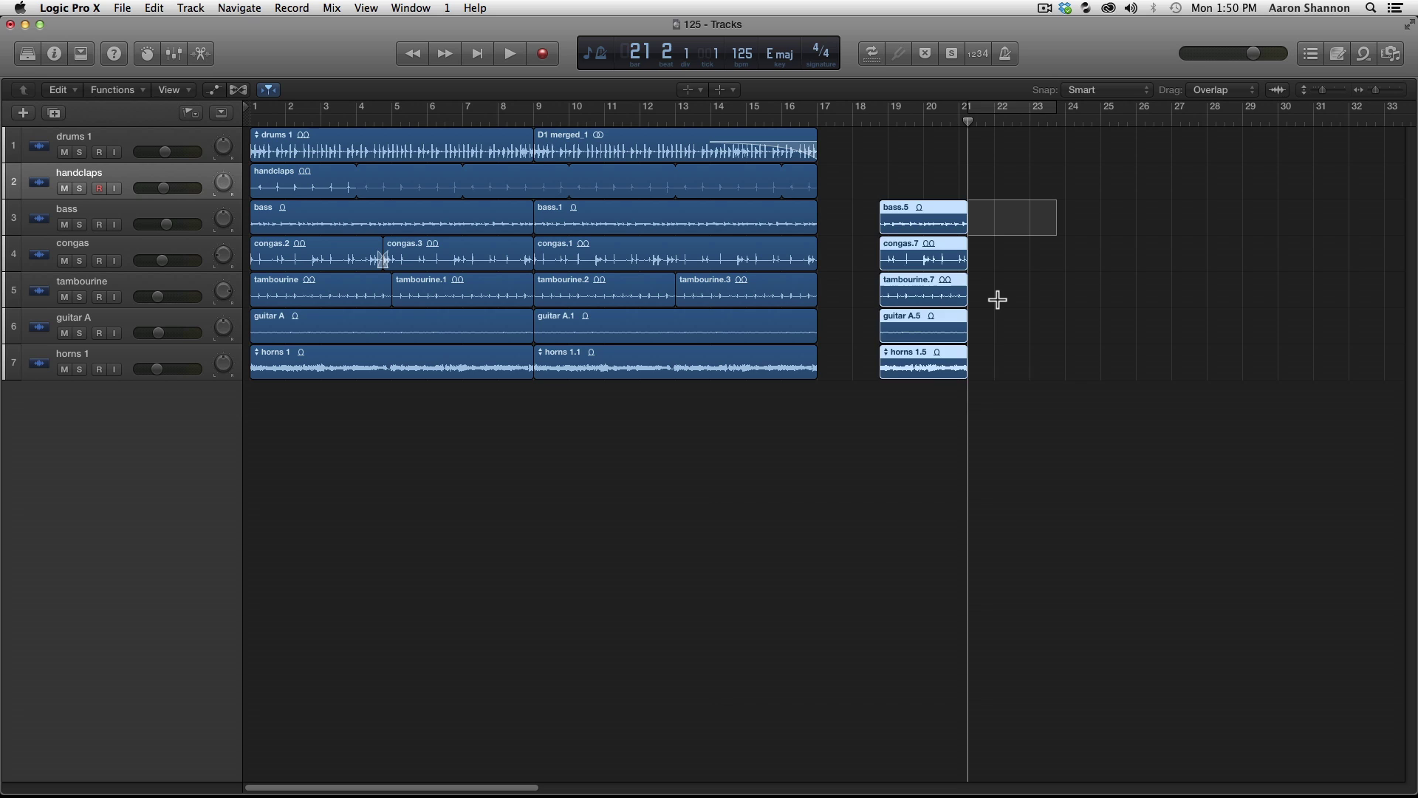
{"action": "key", "text": "super+z"}
{"action": "left_click_drag", "start_coordinate": [455, 211], "coordinate": [513, 357]}
{"action": "key", "text": "BackSpace"}
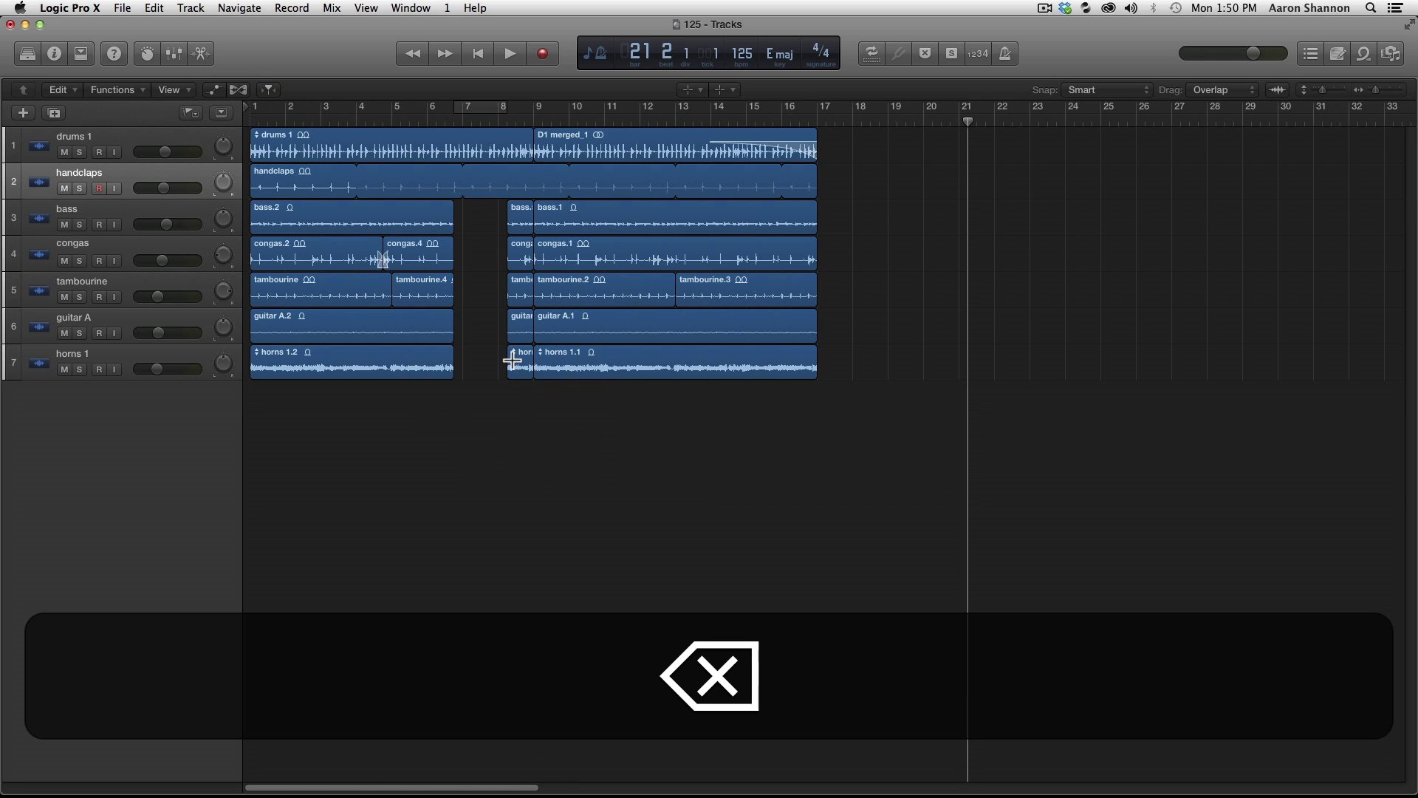
{"action": "key", "text": "super+z"}
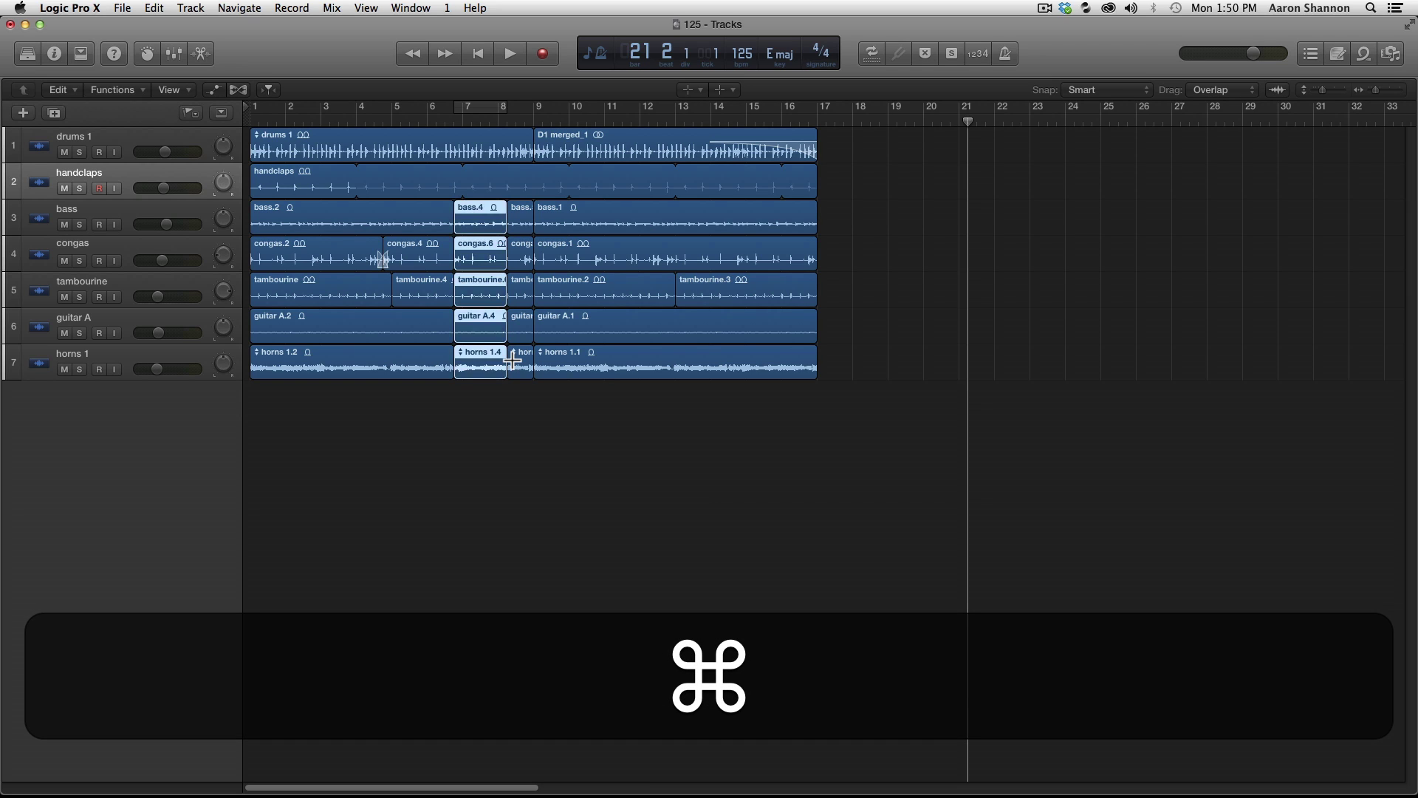
{"action": "key", "text": "super+z"}
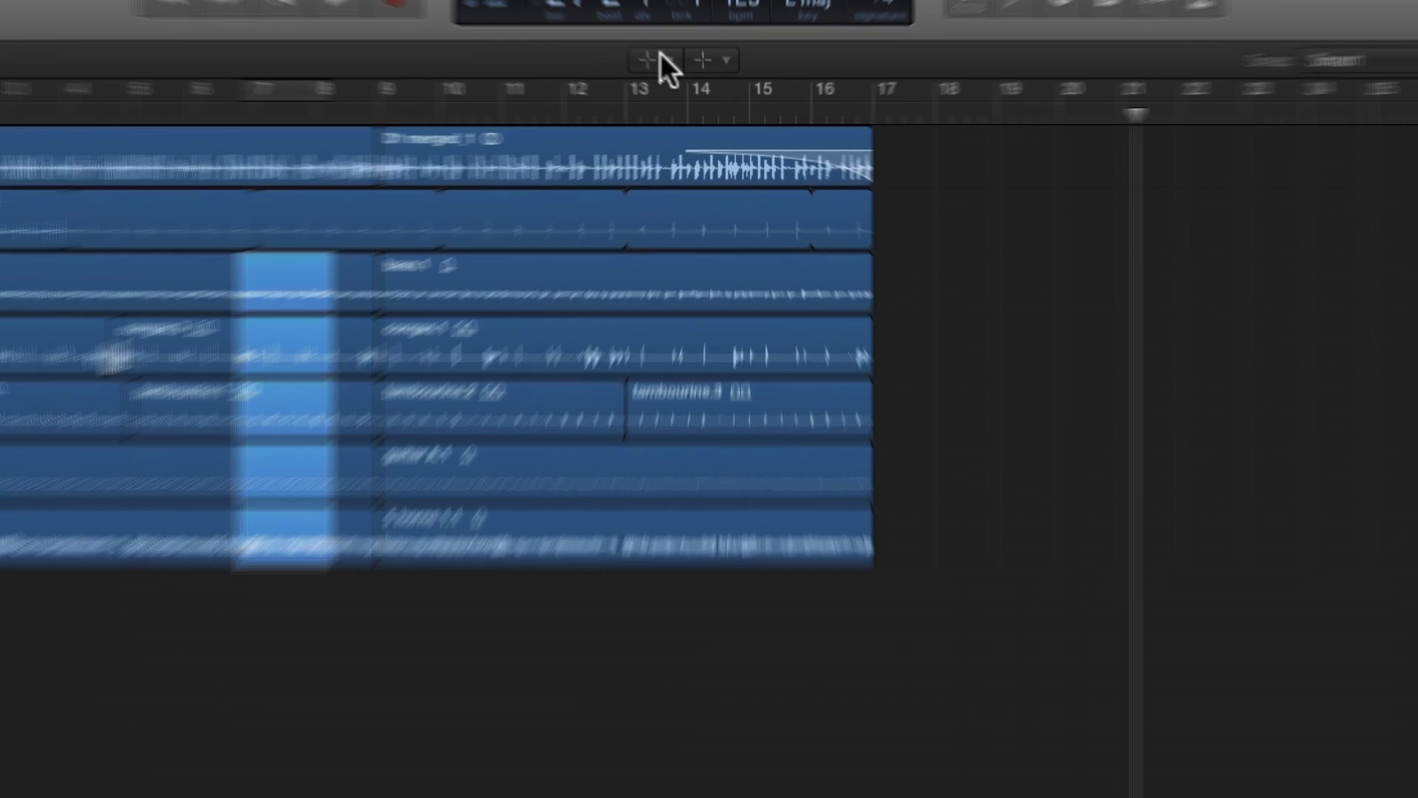
{"action": "left_click", "coordinate": [687, 90]}
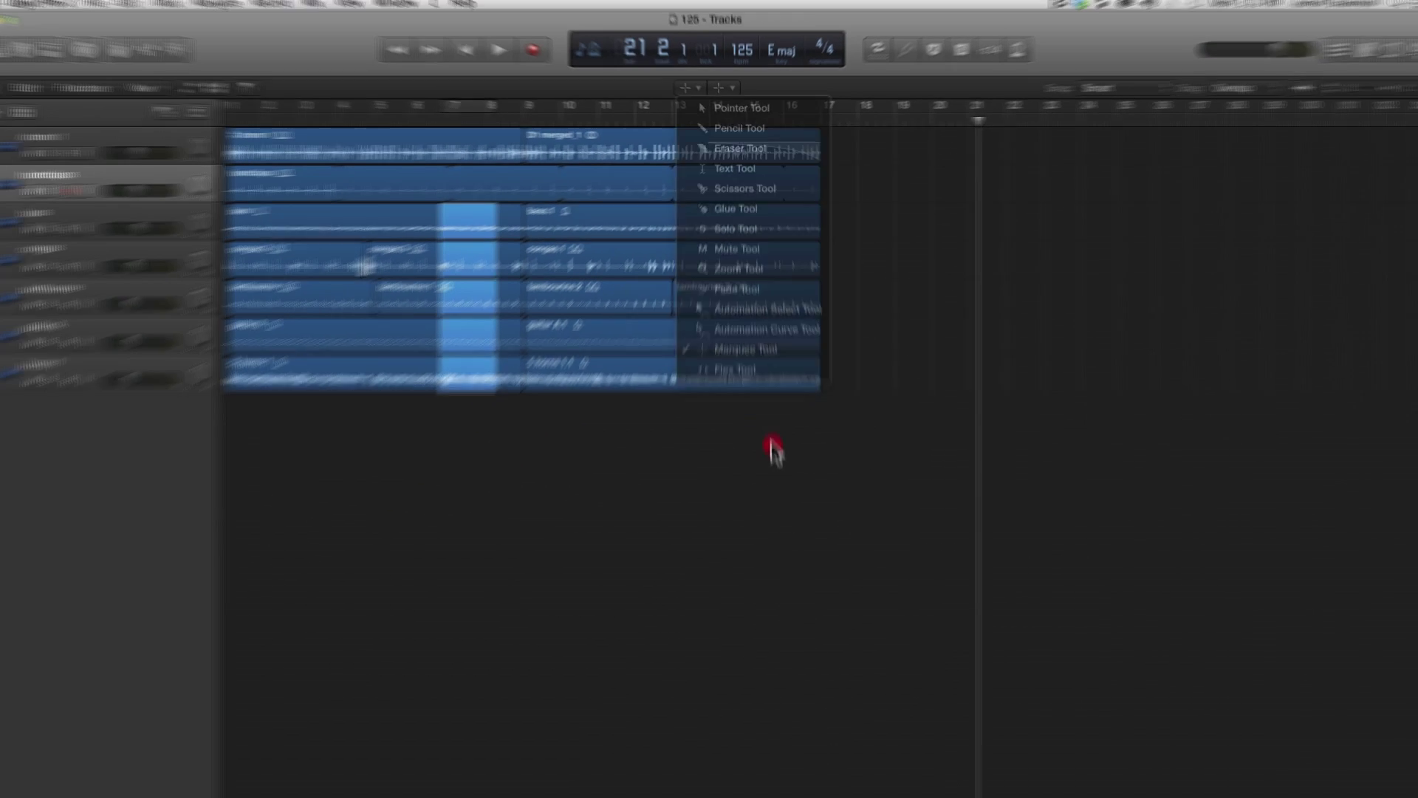
{"action": "left_click", "coordinate": [864, 797]}
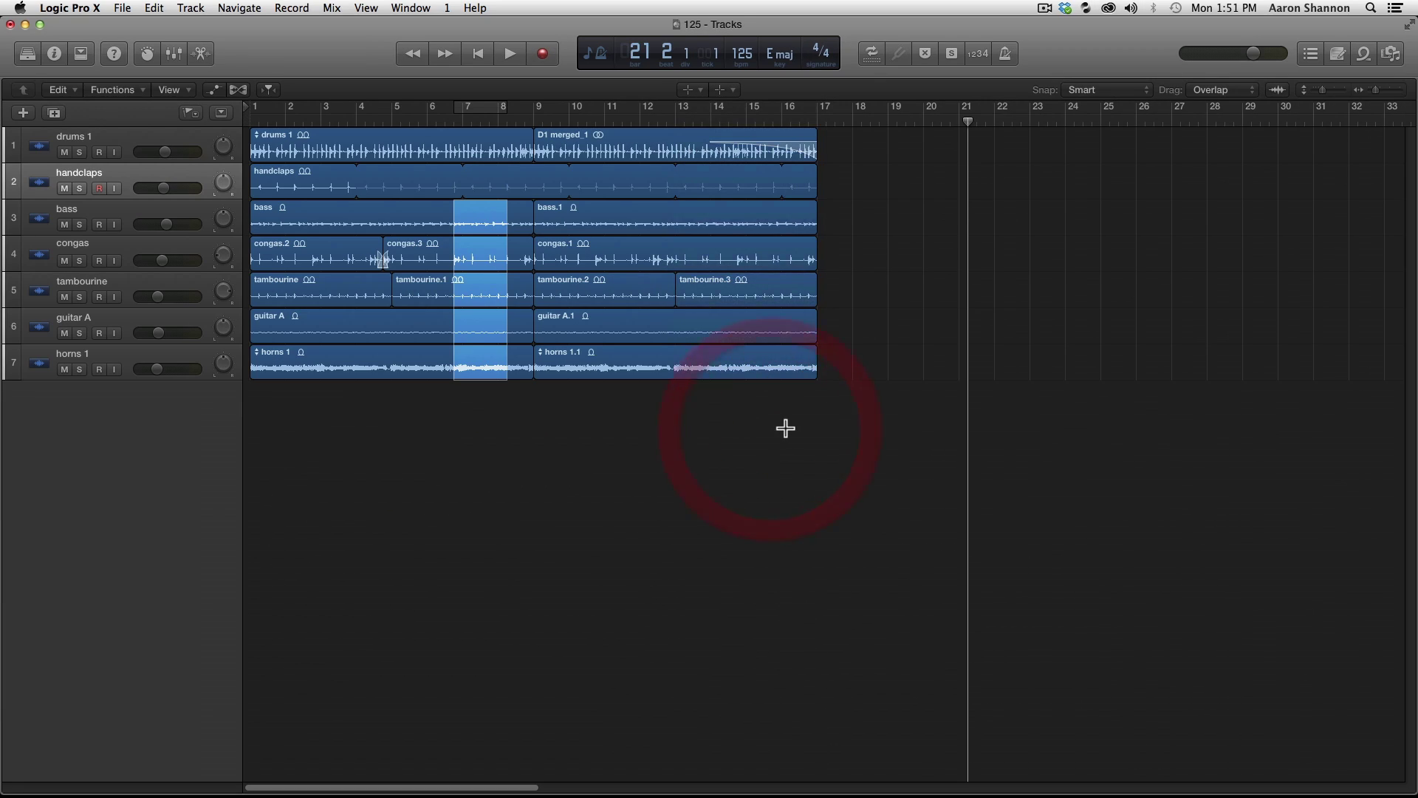